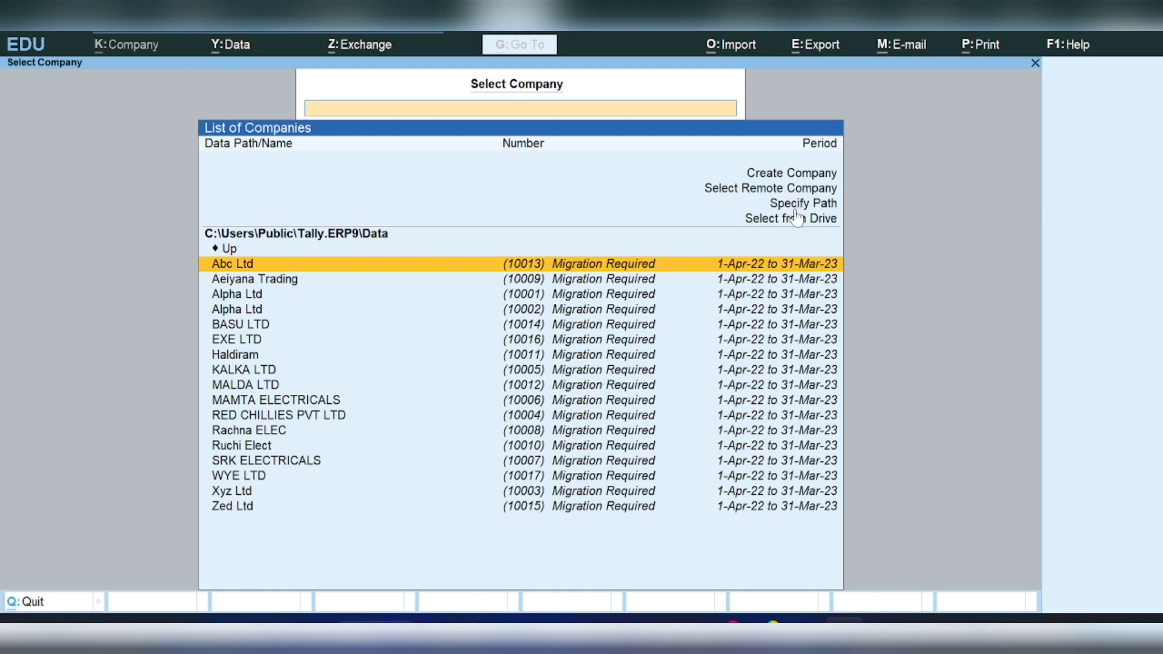
- Choose Create Company in the Select Company list to begin a new company
{"action": "left_click", "coordinate": [788, 173]}
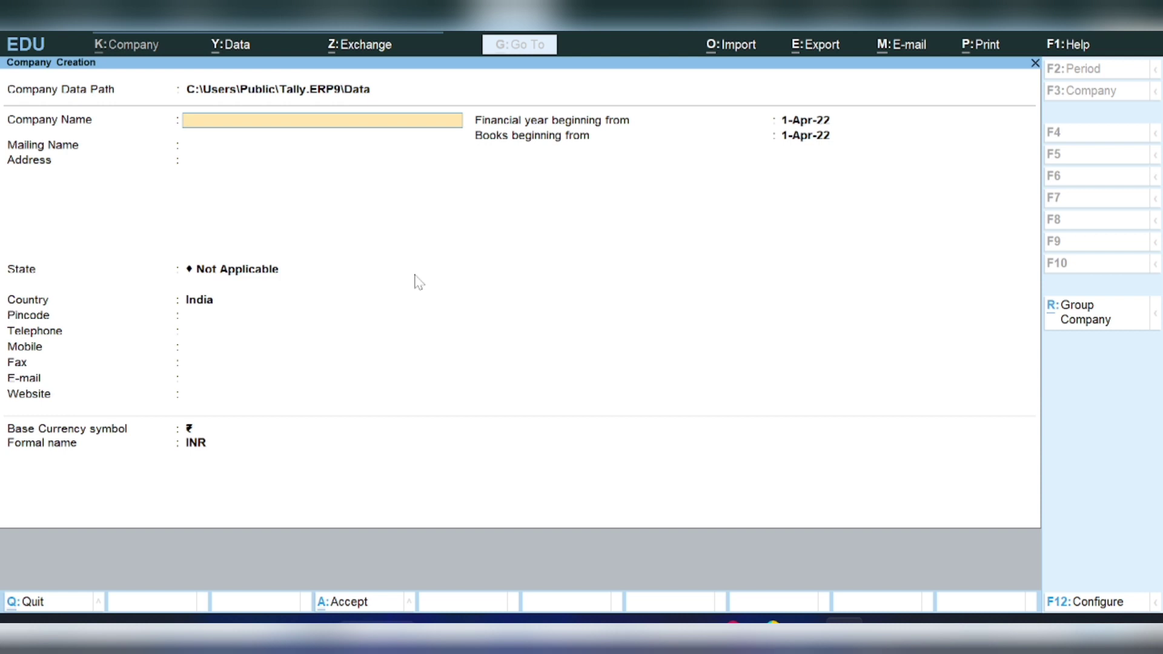
{"action": "type", "text": "Ahuja Ltd"}
{"action": "key", "text": "Return"}
{"action": "key", "text": "Return"}
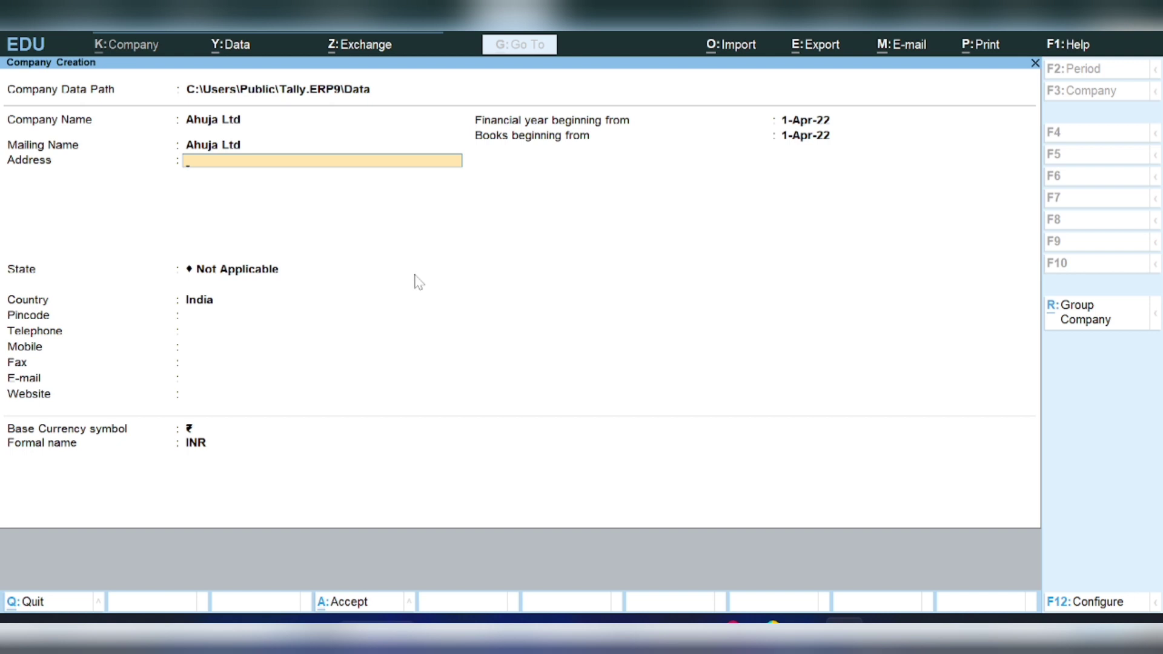
{"action": "key", "text": "Return"}
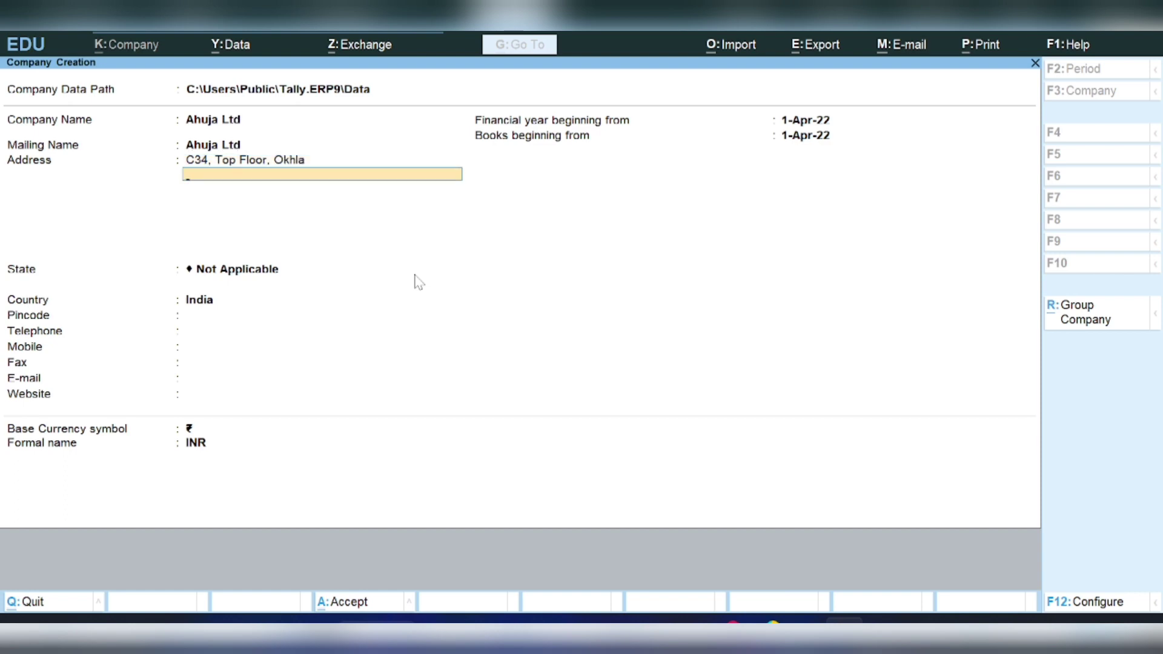
{"action": "type", "text": "New Delhi"}
{"action": "key", "text": "Return"}
{"action": "key", "text": "Return"}
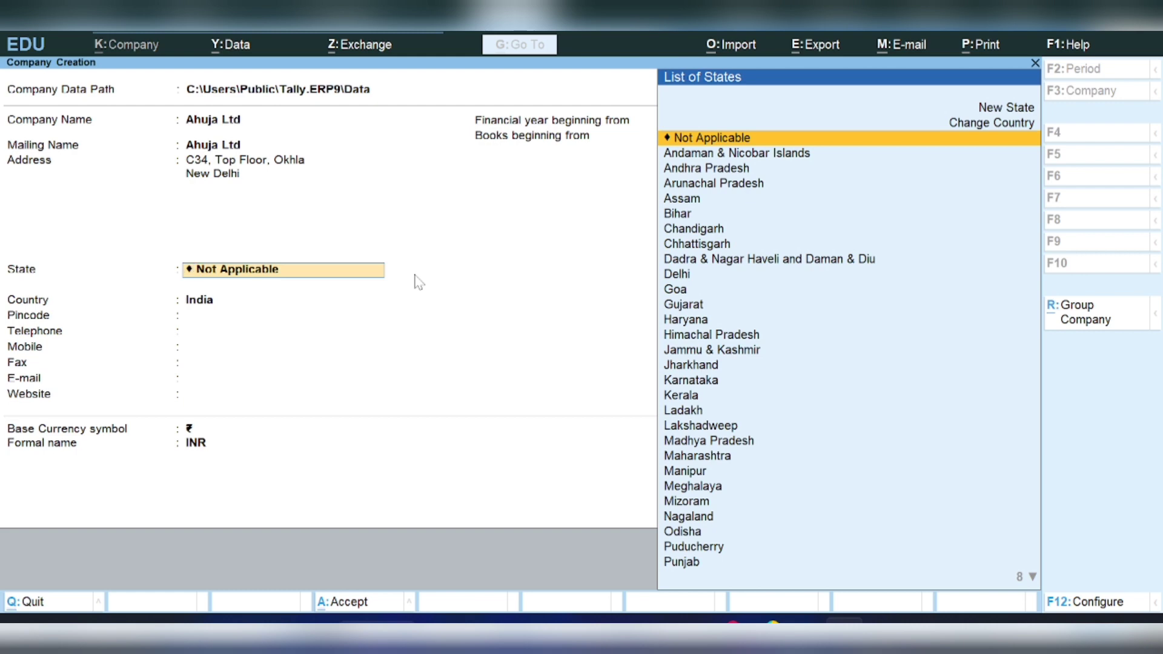
- Set state Delhi, pincode 110025 and the mobile number, keeping 1-Apr-22 start dates
{"action": "key", "text": "Down"}
{"action": "key", "text": "Down"}
{"action": "key", "text": "Down"}
{"action": "key", "text": "Down"}
{"action": "key", "text": "Down"}
{"action": "key", "text": "Down"}
{"action": "key", "text": "Down"}
{"action": "key", "text": "Down"}
{"action": "key", "text": "Down"}
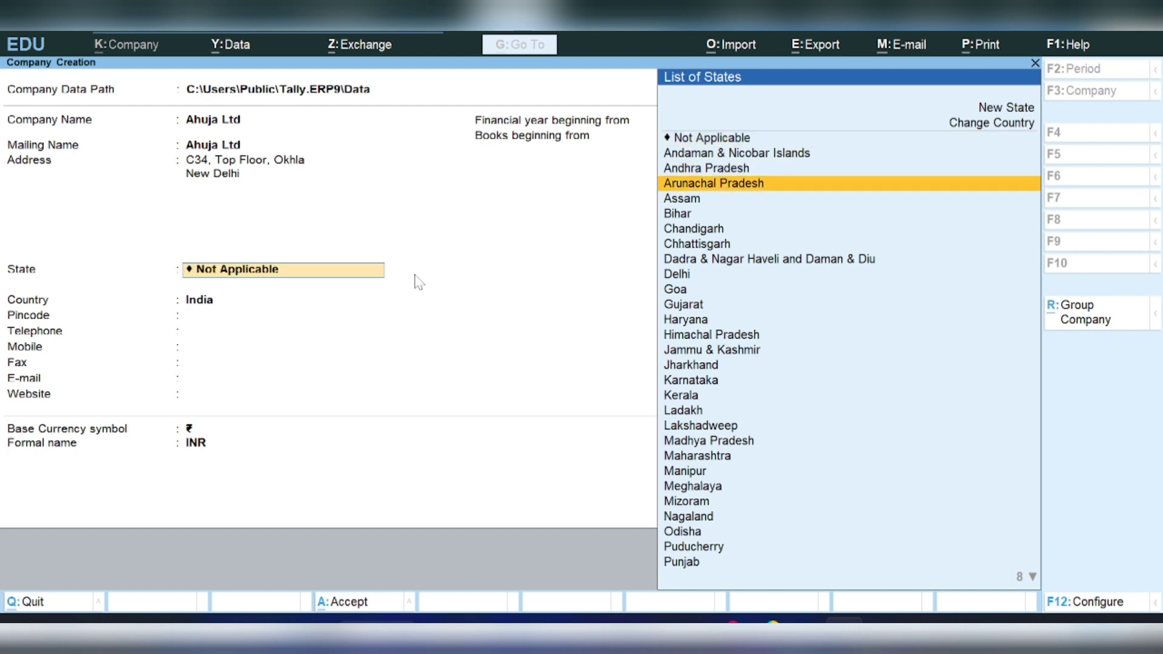
{"action": "key", "text": "Return"}
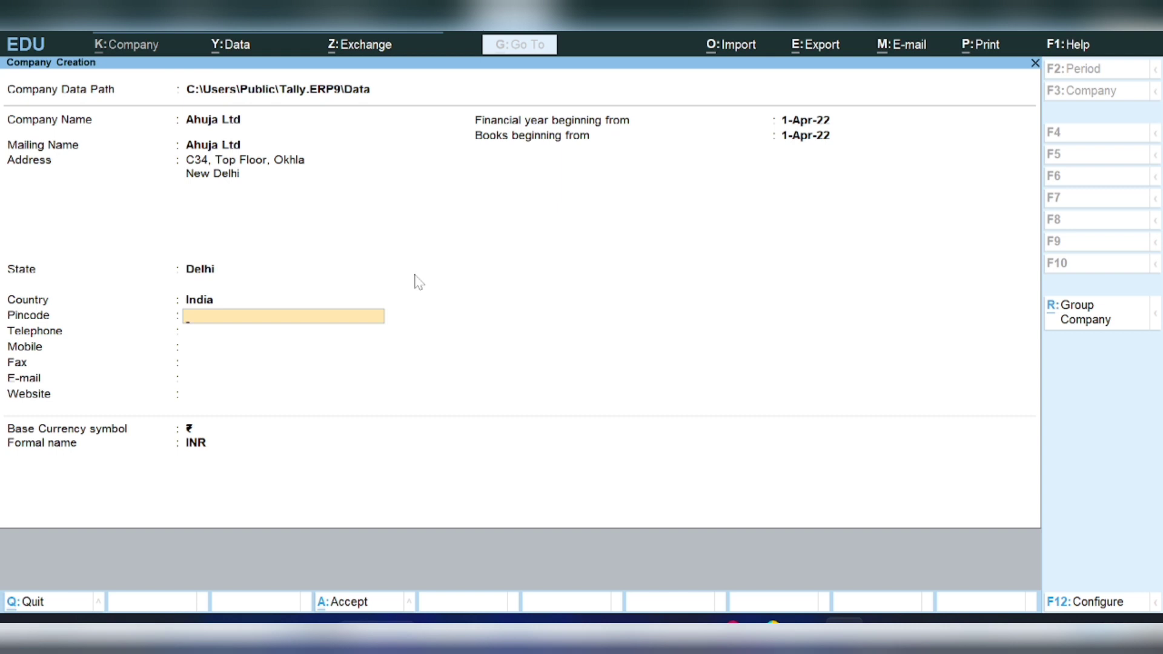
{"action": "type", "text": "110025"}
{"action": "key", "text": "Return"}
{"action": "key", "text": "Return"}
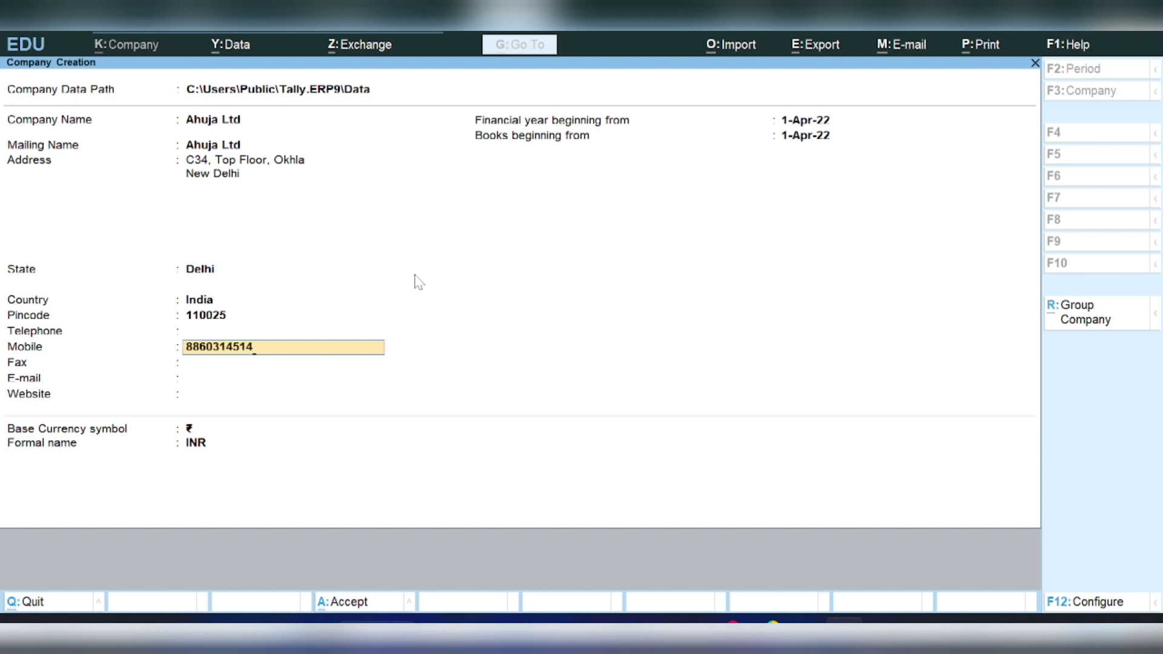
{"action": "key", "text": "Return"}
{"action": "key", "text": "Return"}
{"action": "key", "text": "Return"}
{"action": "key", "text": "Return"}
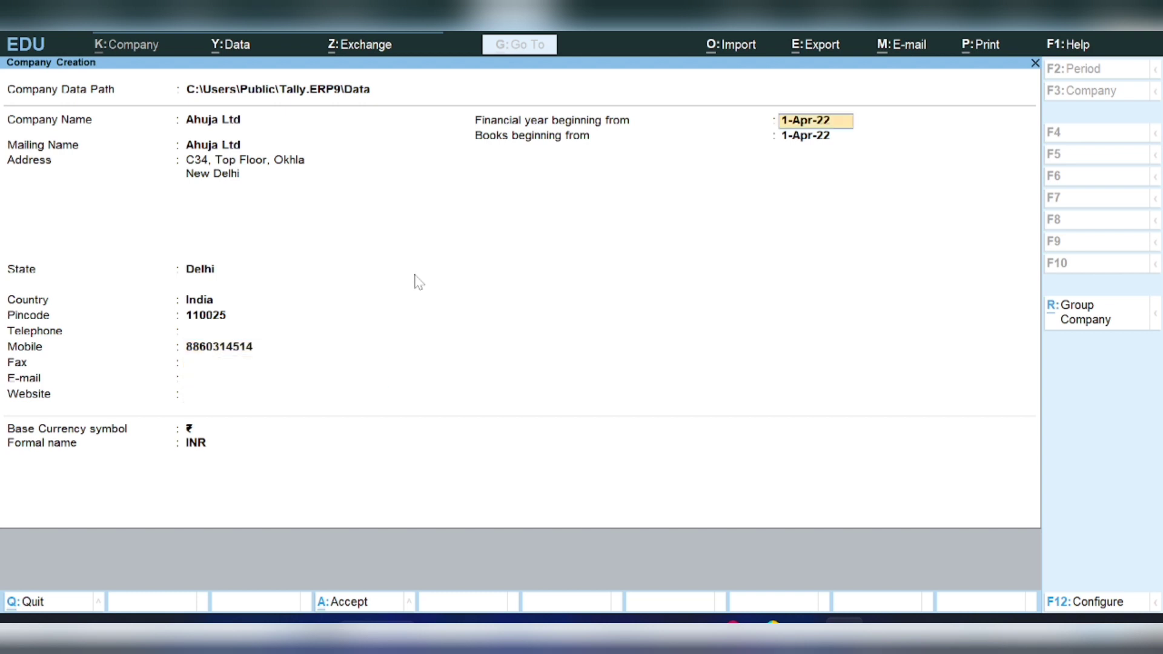
{"action": "key", "text": "Return"}
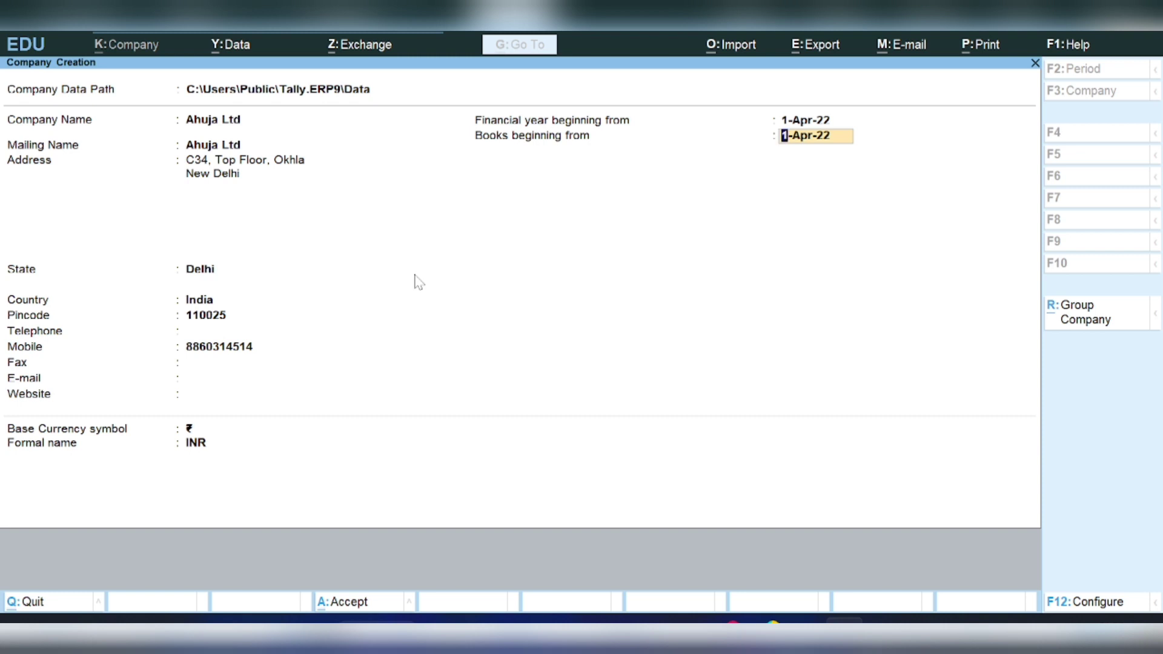
{"action": "key", "text": "Return"}
{"action": "key", "text": "Return"}
{"action": "key", "text": "Return"}
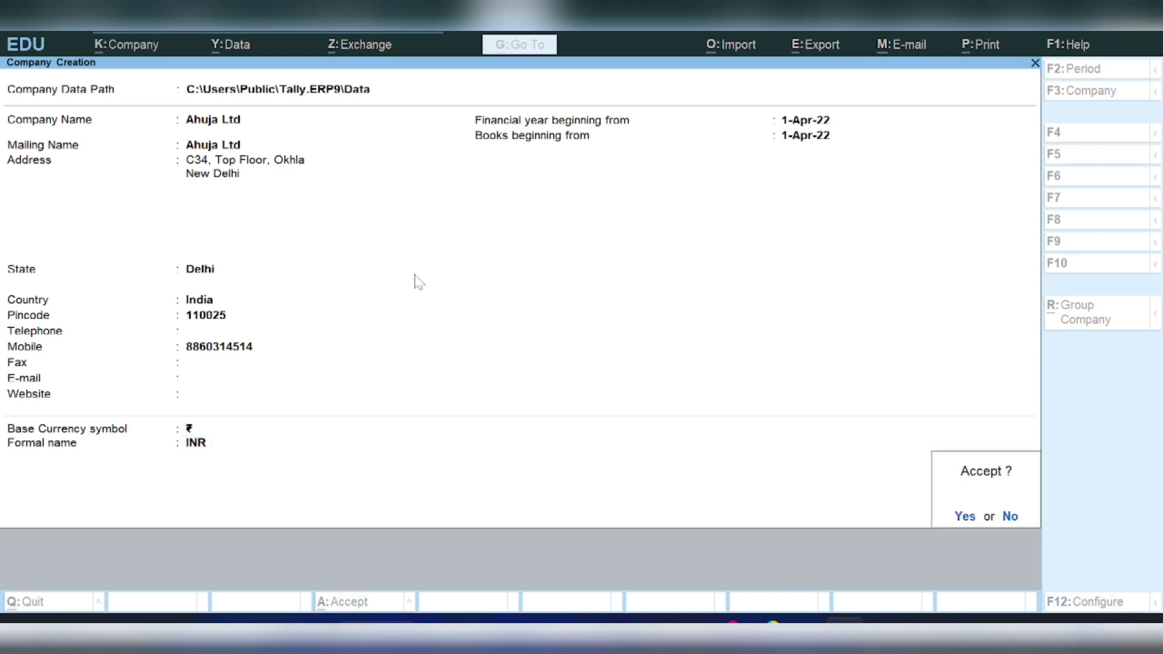
{"action": "key", "text": "Return"}
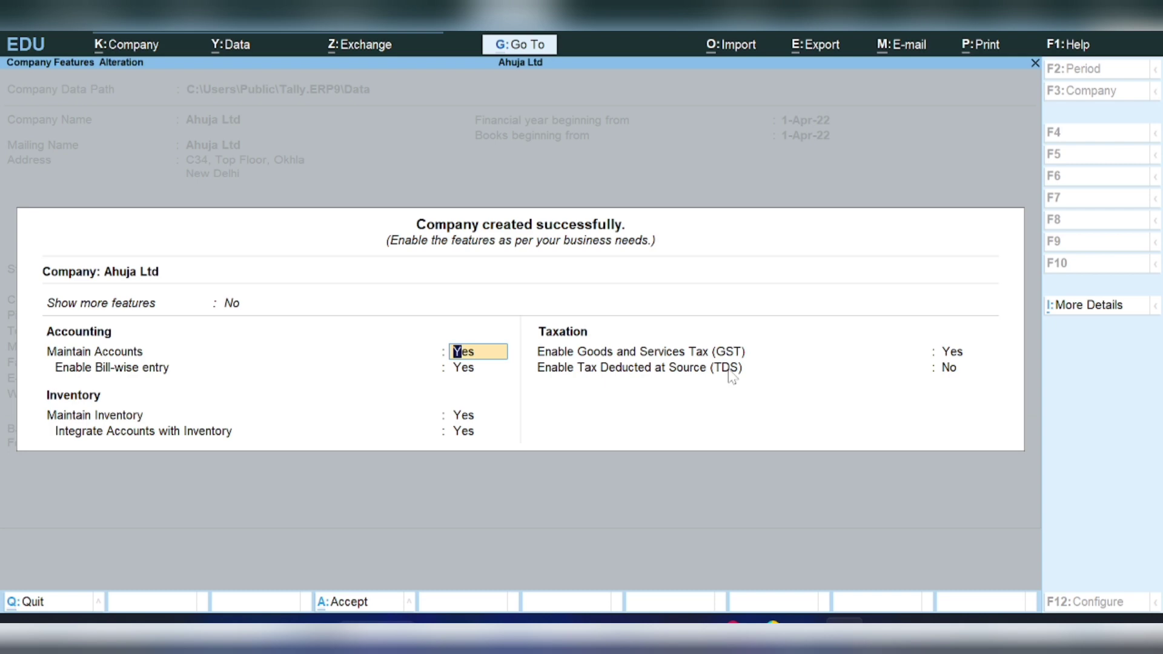
- Keep account defaults and set Show more features to Yes in Company Features
{"action": "key", "text": "Return"}
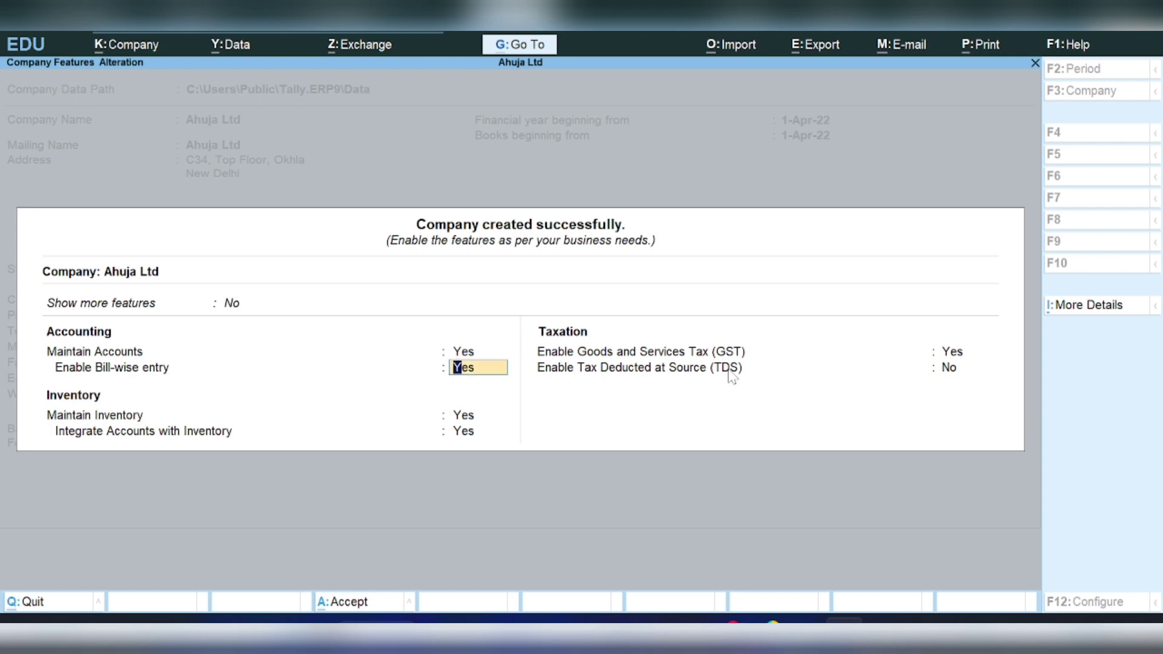
{"action": "key", "text": "Return"}
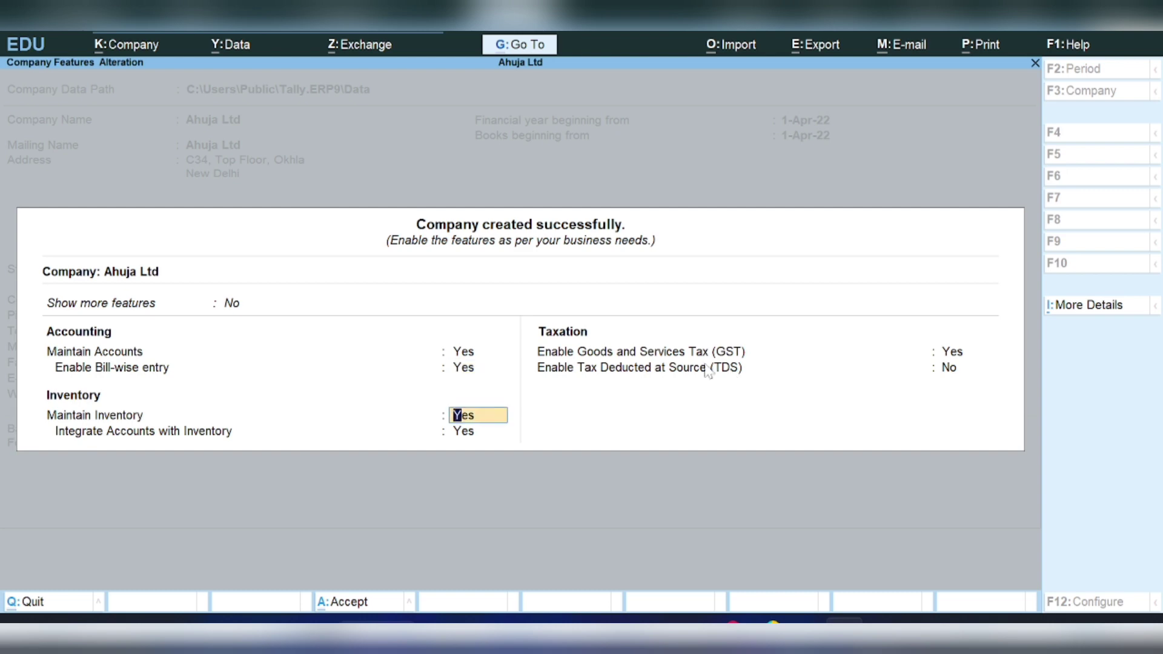
{"action": "left_click", "coordinate": [243, 309]}
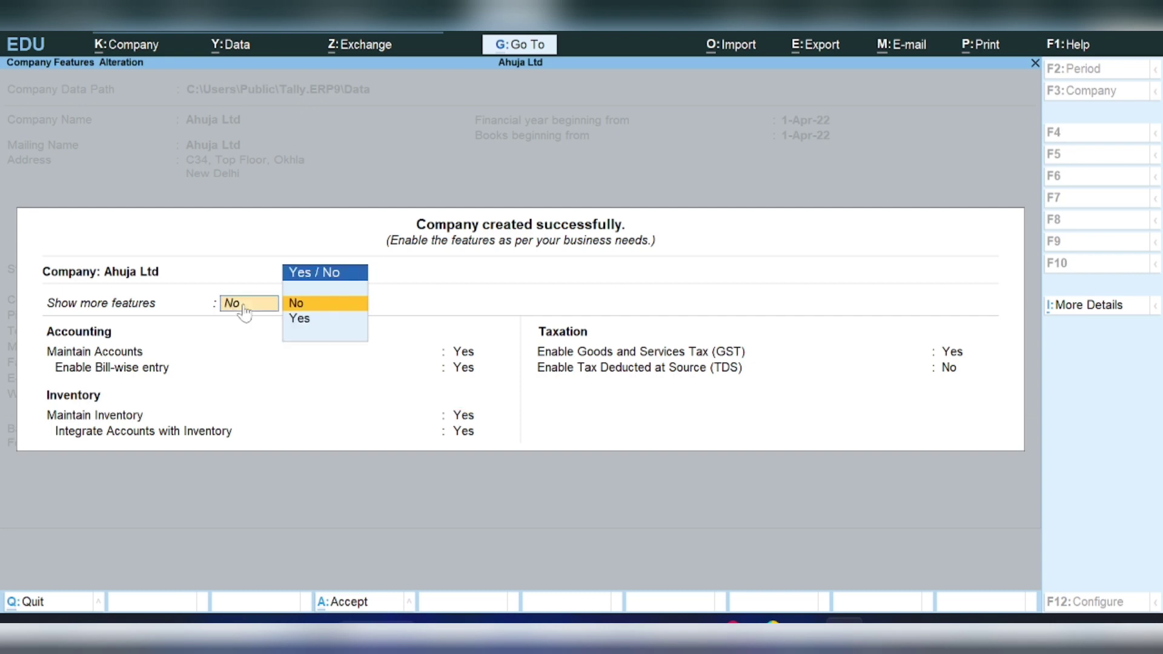
{"action": "key", "text": "Down"}
{"action": "key", "text": "Return"}
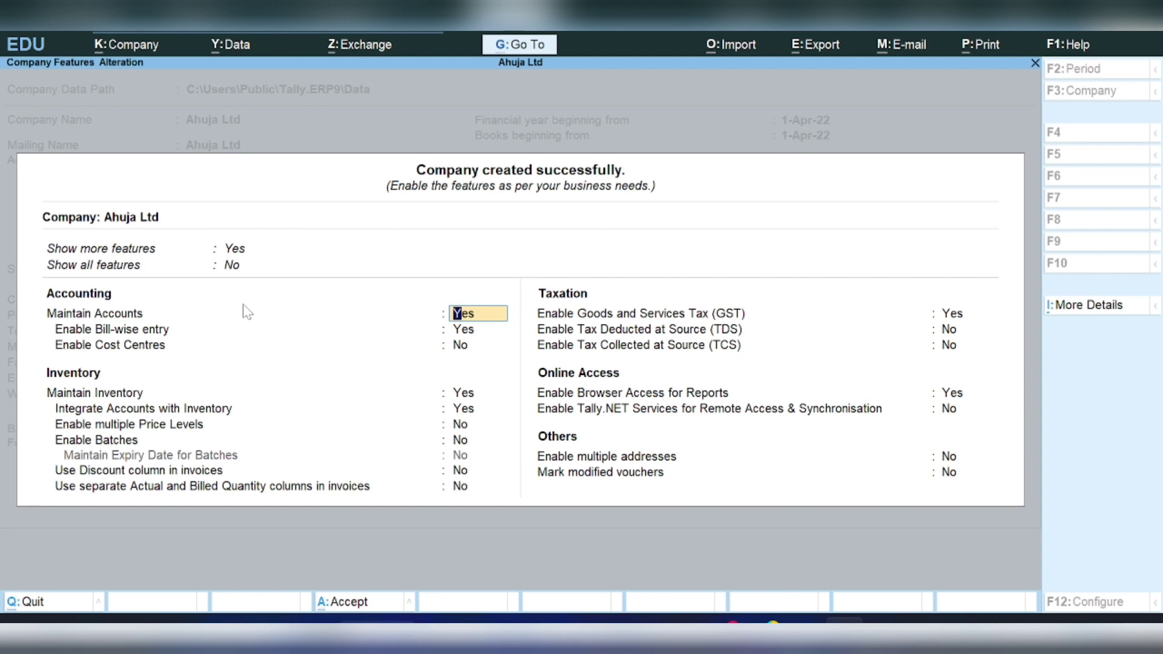
- Set Enable GST to No and accept the company features
{"action": "key", "text": "Return"}
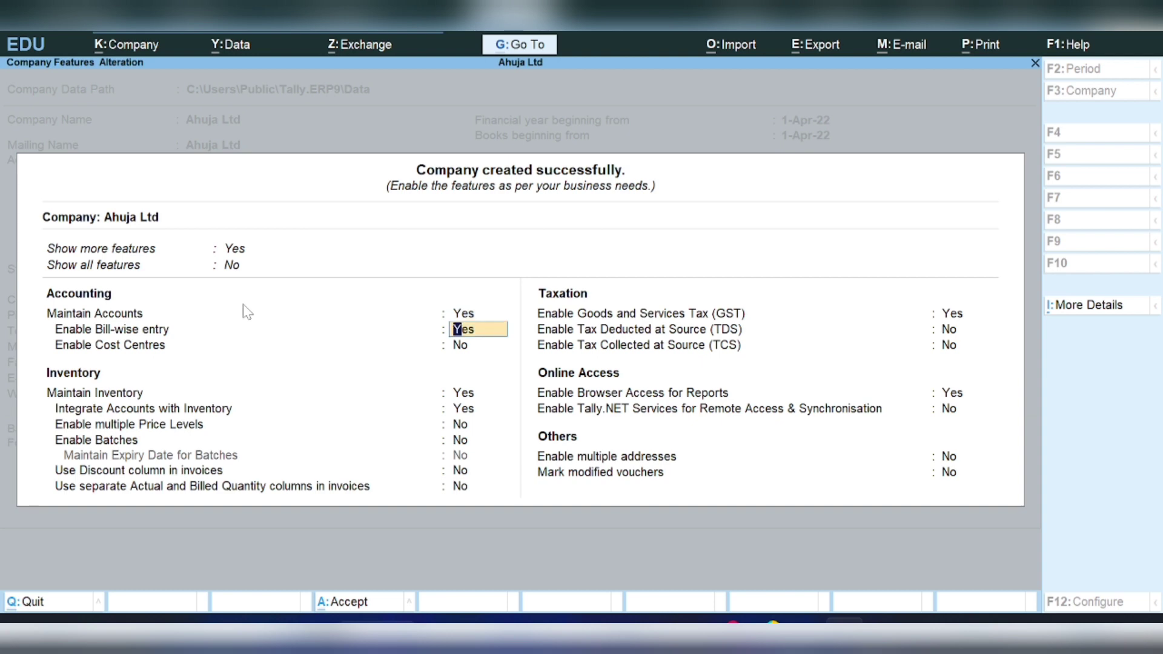
{"action": "key", "text": "Return"}
{"action": "key", "text": "Return"}
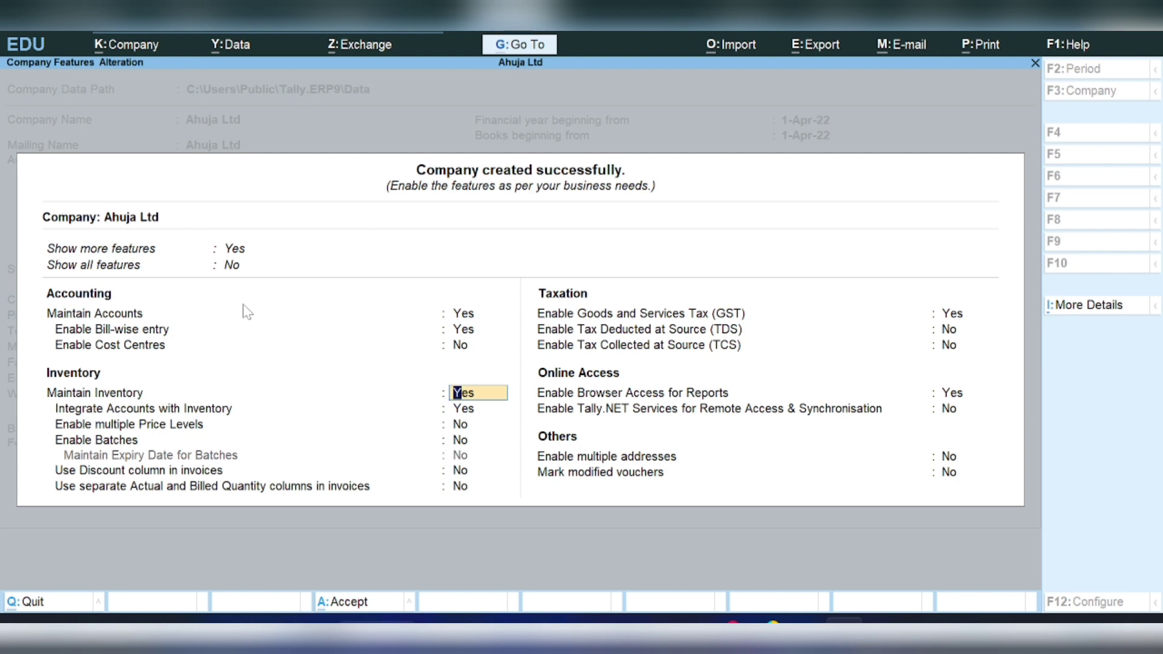
{"action": "key", "text": "Return"}
{"action": "key", "text": "Return"}
{"action": "key", "text": "Return"}
{"action": "key", "text": "Return"}
{"action": "key", "text": "Return"}
{"action": "key", "text": "Return"}
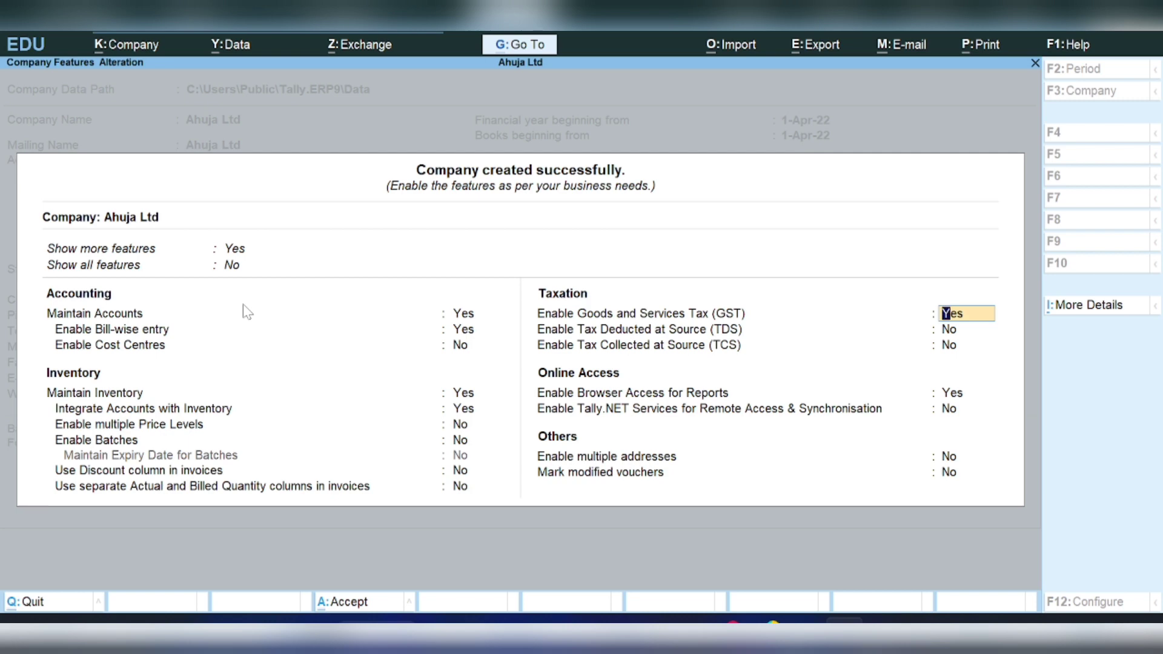
{"action": "type", "text": "n"}
{"action": "key", "text": "Return"}
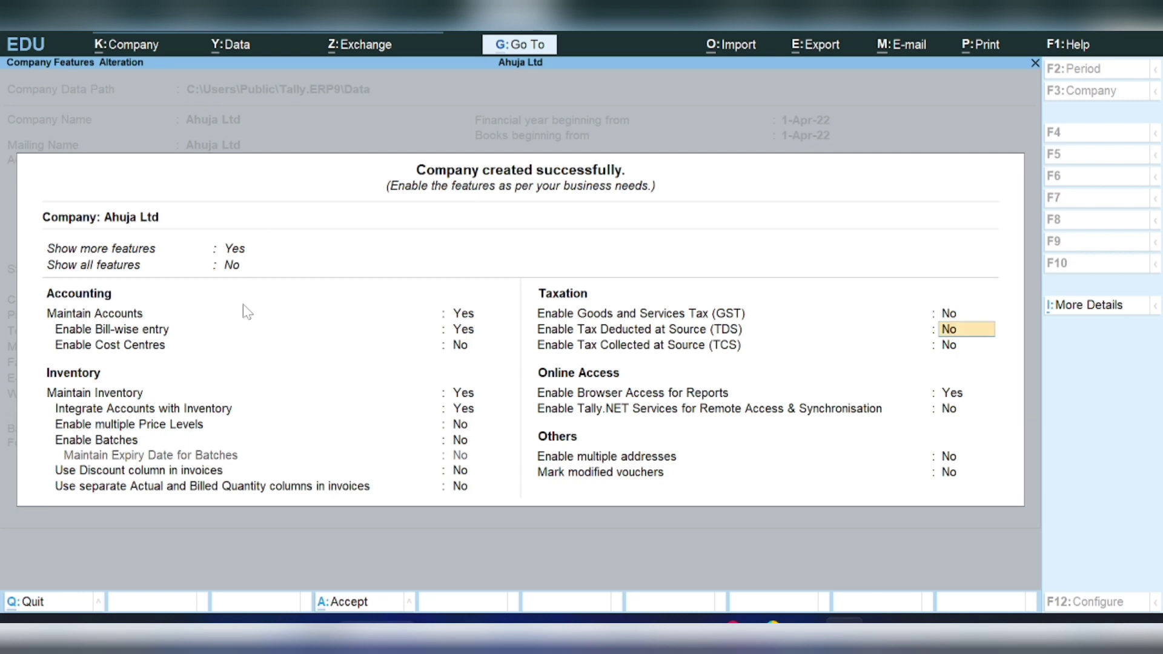
{"action": "key", "text": "Return"}
{"action": "key", "text": "Return"}
{"action": "key", "text": "Return"}
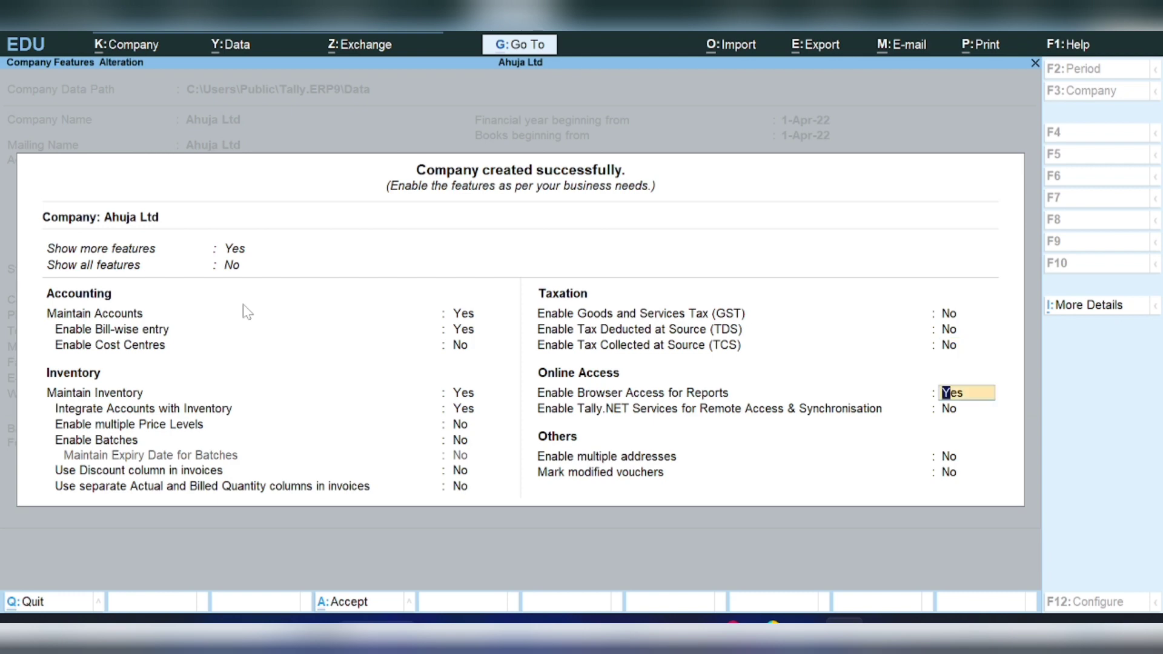
{"action": "key", "text": "Return"}
{"action": "key", "text": "Return"}
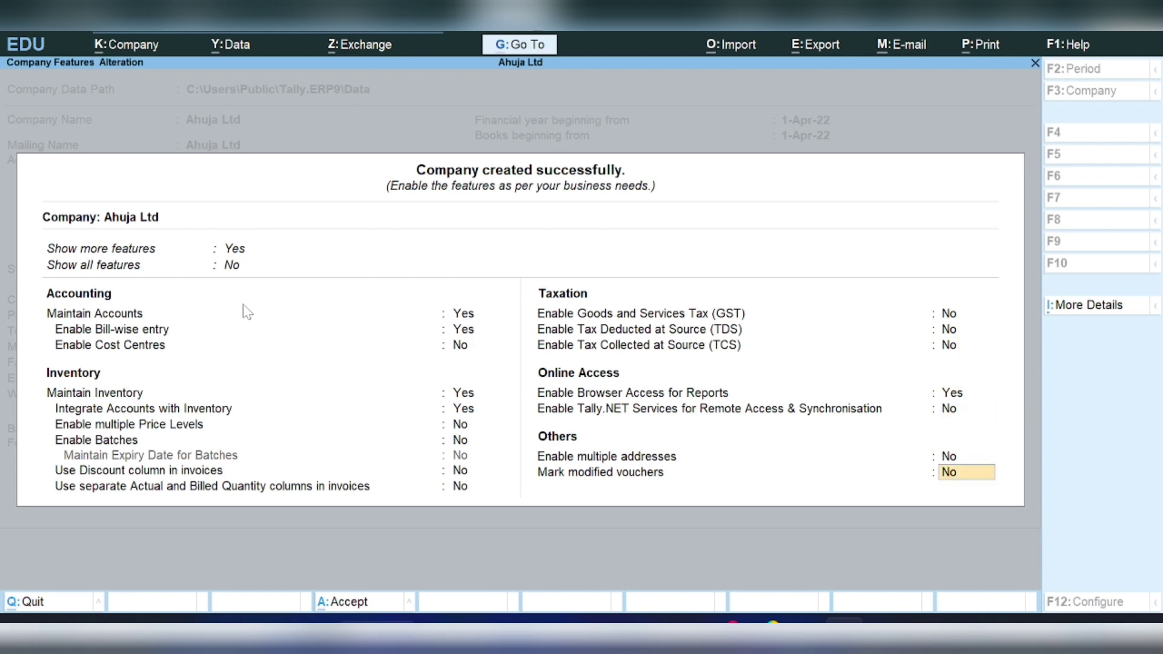
{"action": "key", "text": "Return"}
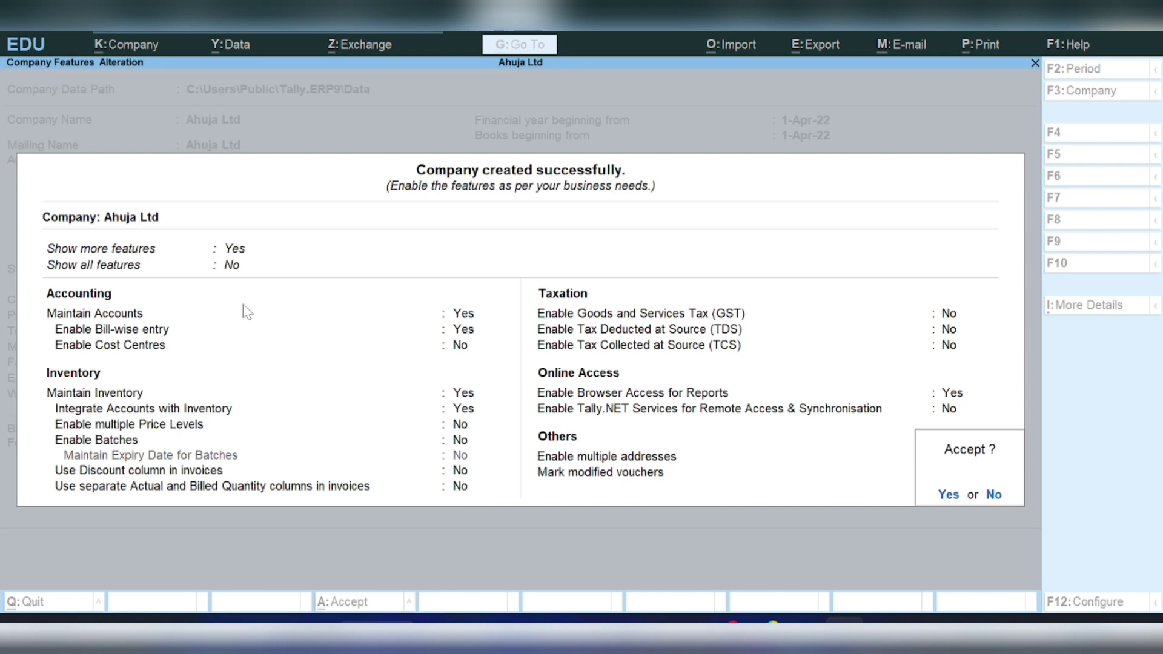
{"action": "key", "text": "Return"}
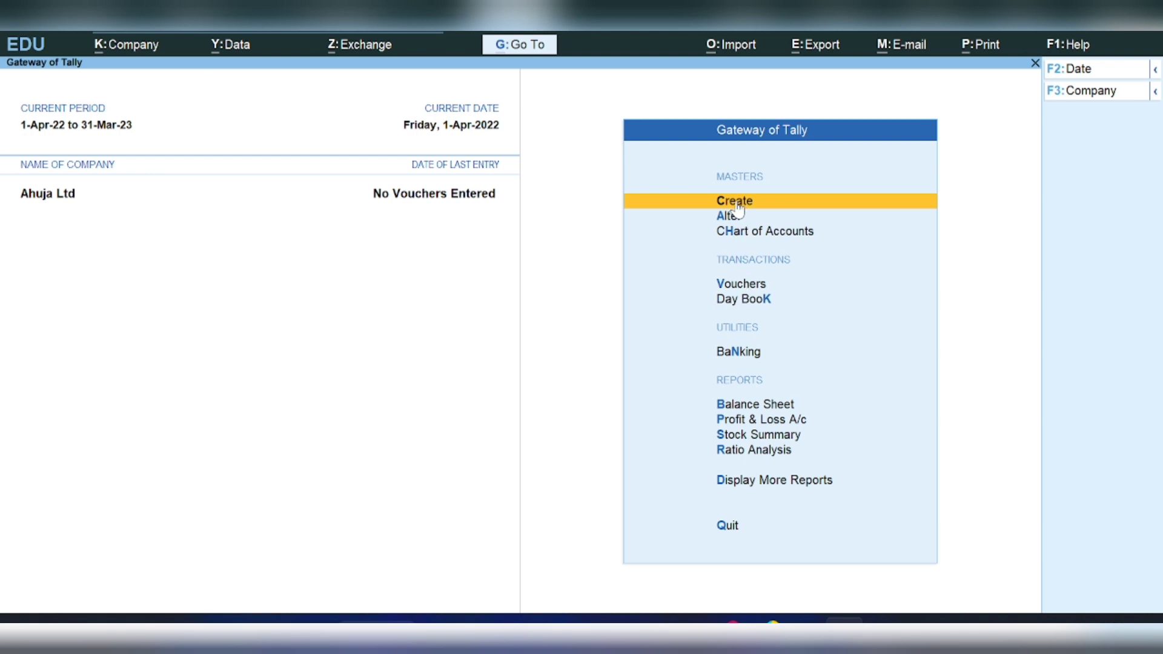
- Open a blank Ledger form via Create in the Gateway of Tally
{"action": "key", "text": "Return"}
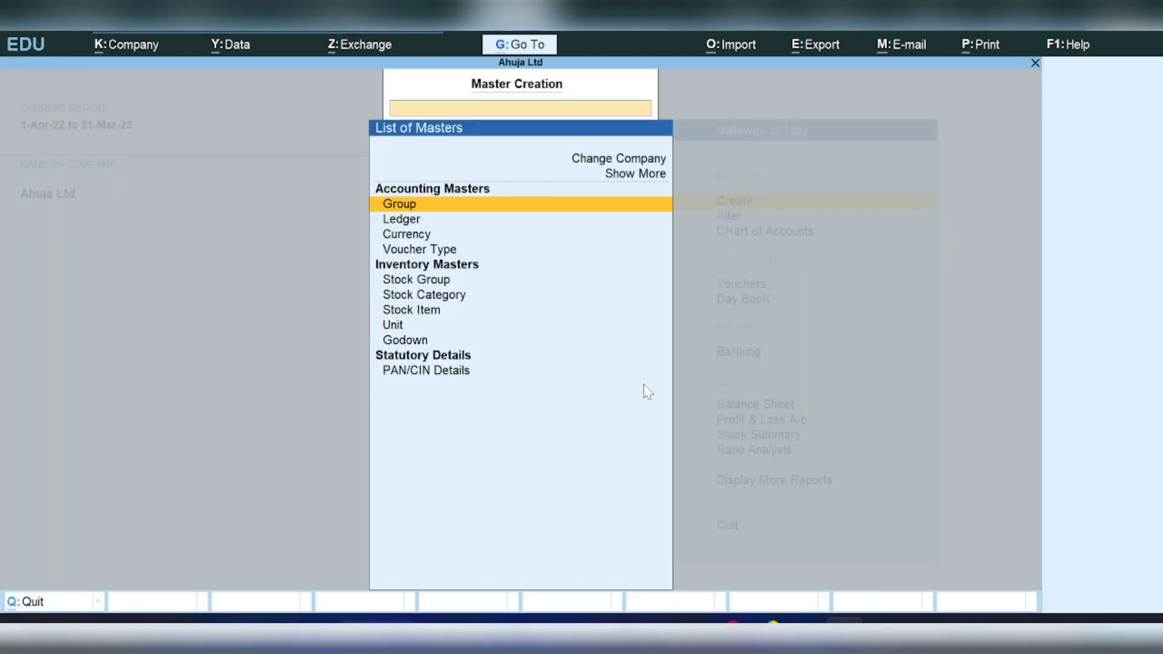
{"action": "key", "text": "Down"}
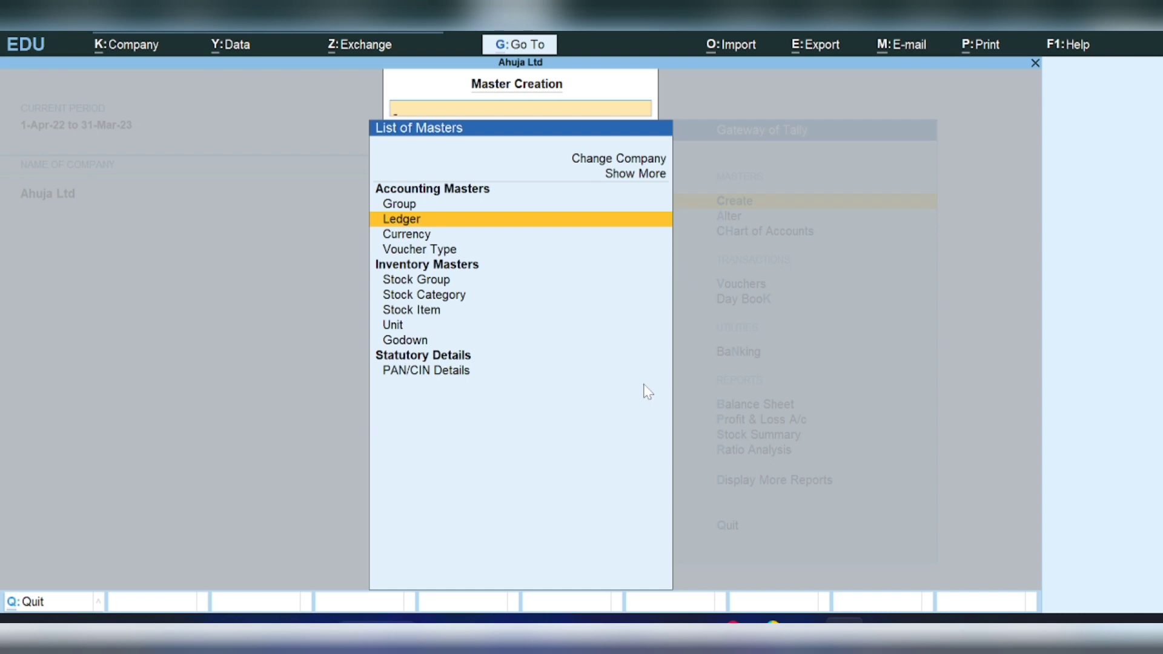
{"action": "key", "text": "Return"}
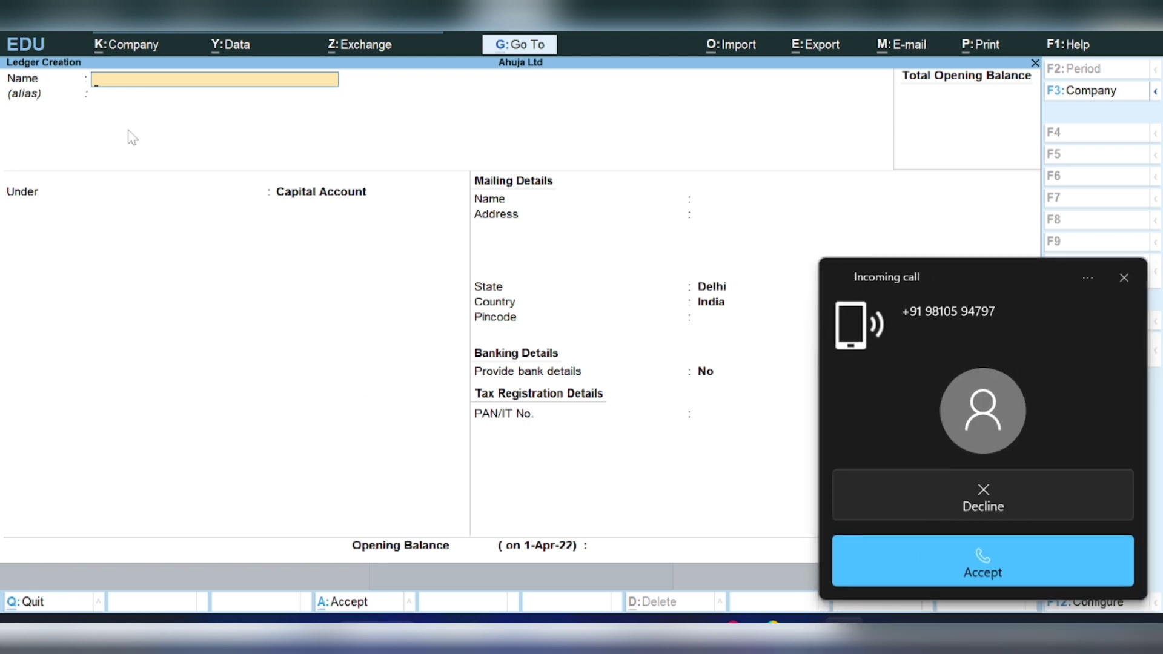
{"action": "mouse_move", "coordinate": [787, 630]}
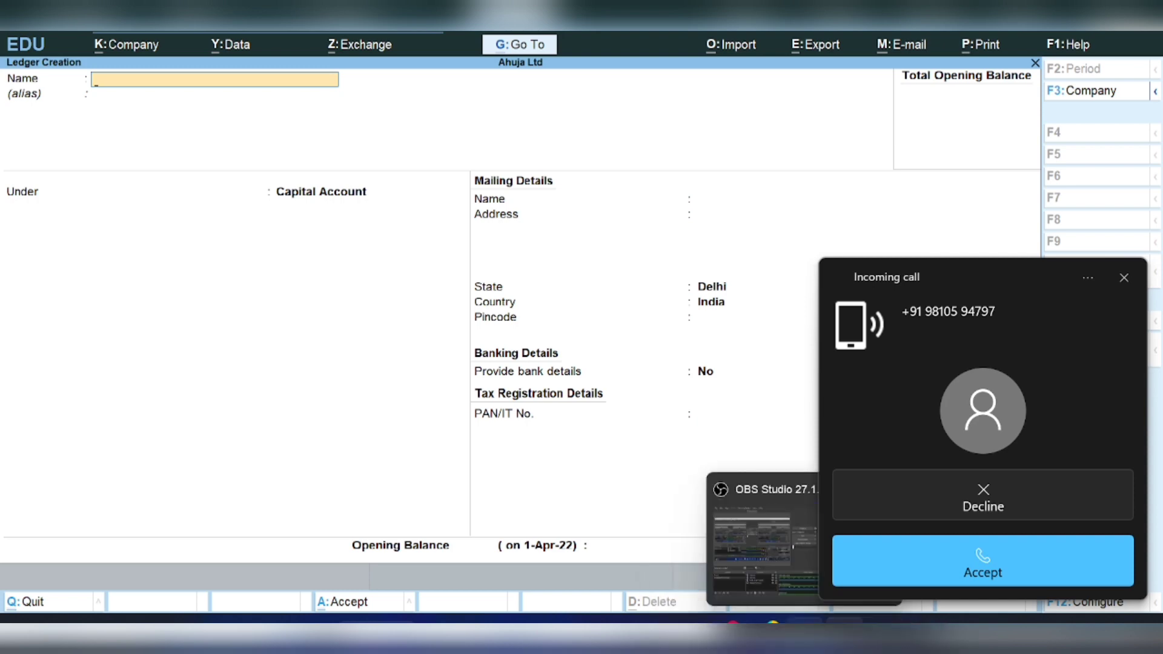
{"action": "left_click", "coordinate": [785, 598]}
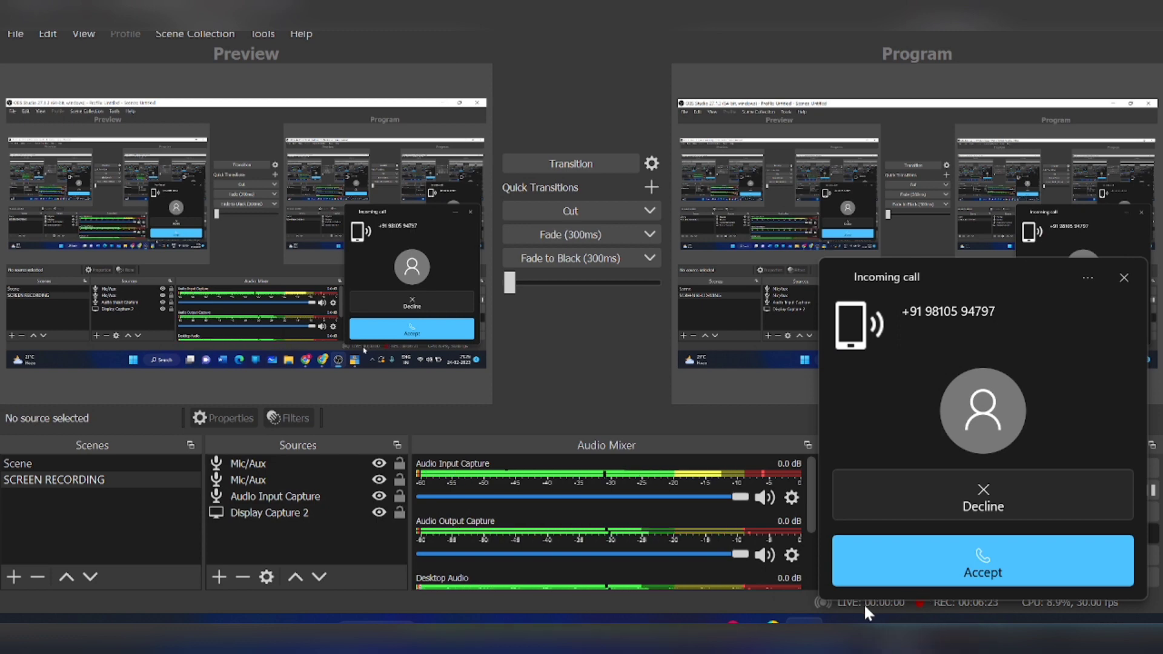
{"action": "left_click", "coordinate": [1066, 556]}
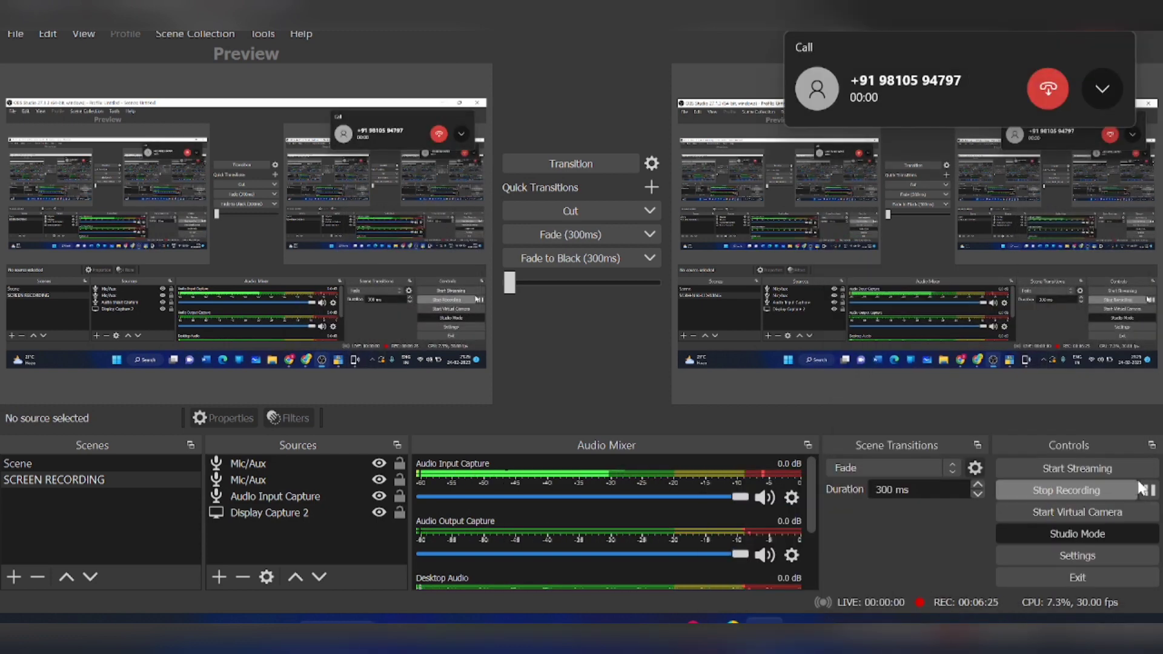
{"action": "mouse_move", "coordinate": [845, 636]}
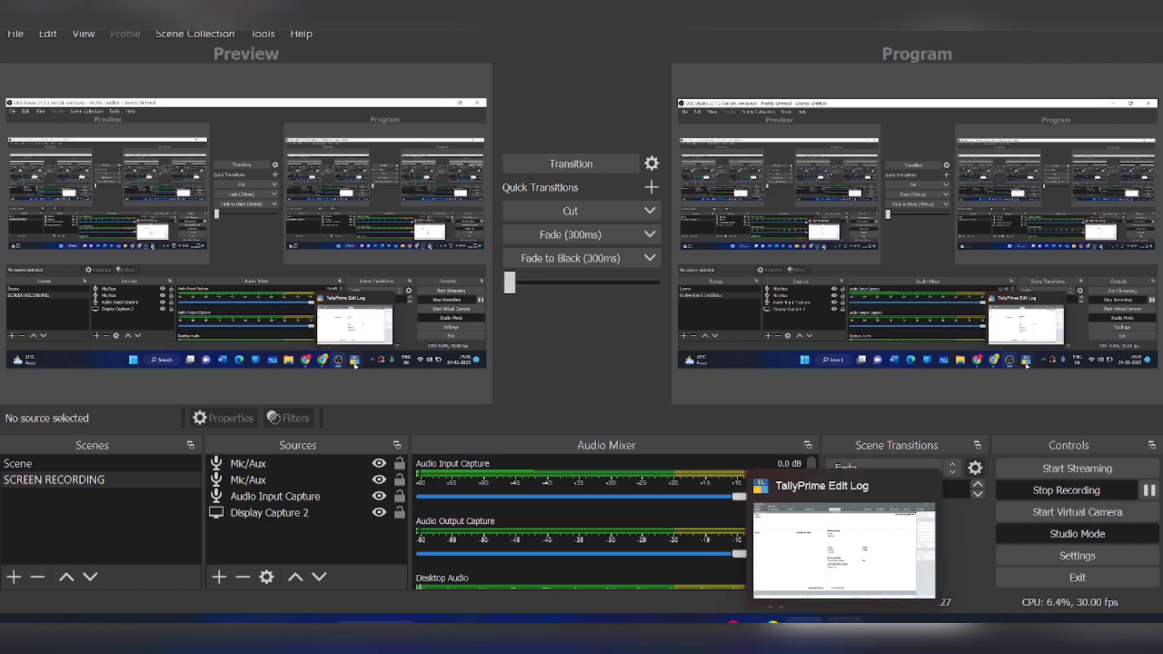
{"action": "left_click", "coordinate": [843, 548]}
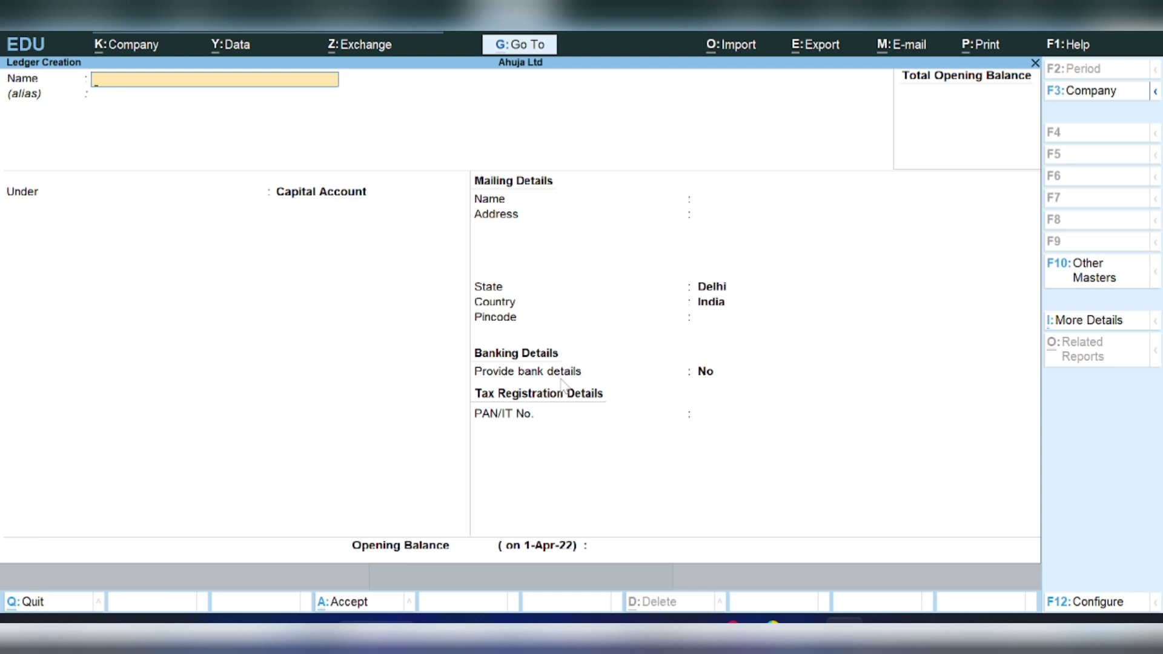
- Save a Capital ledger under Capital Account with an 8,75,000 Cr opening balance
{"action": "type", "text": "Capital"}
{"action": "key", "text": "Return"}
{"action": "key", "text": "Return"}
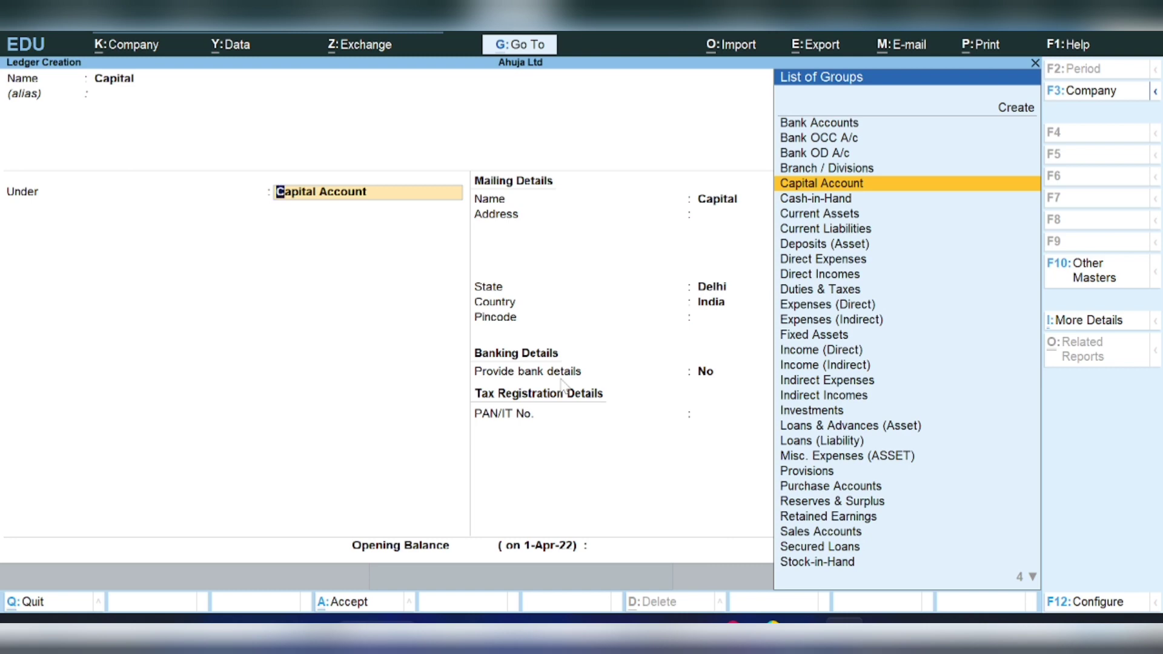
{"action": "key", "text": "Return"}
{"action": "key", "text": "Return"}
{"action": "key", "text": "Return"}
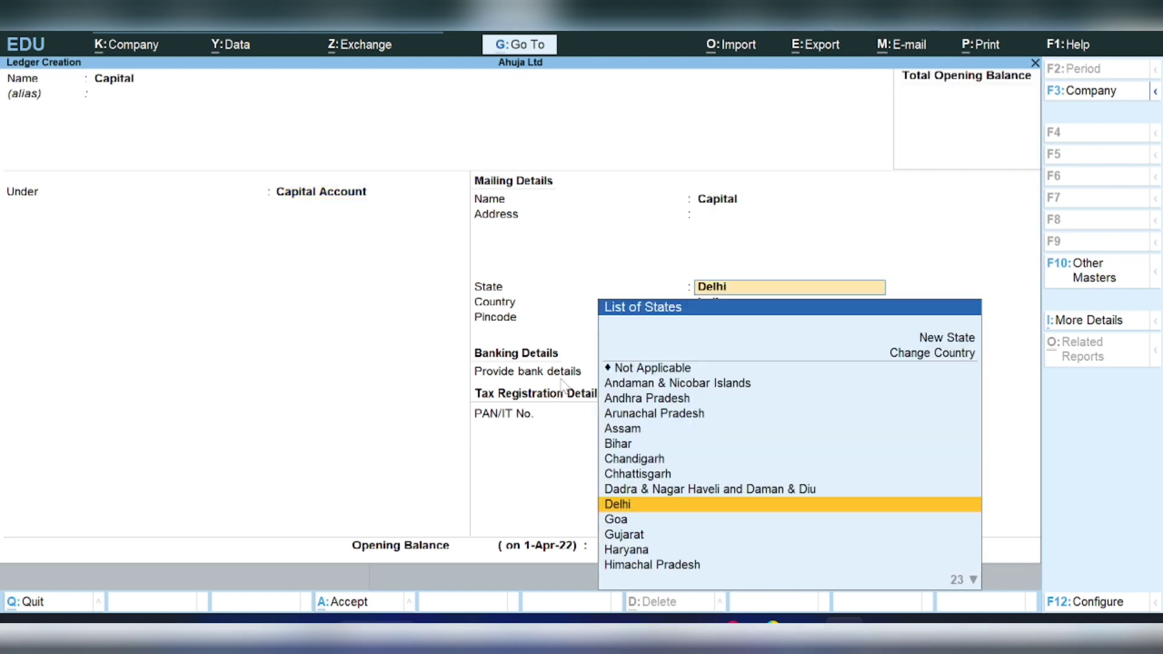
{"action": "key", "text": "Return"}
{"action": "key", "text": "Return"}
{"action": "key", "text": "Return"}
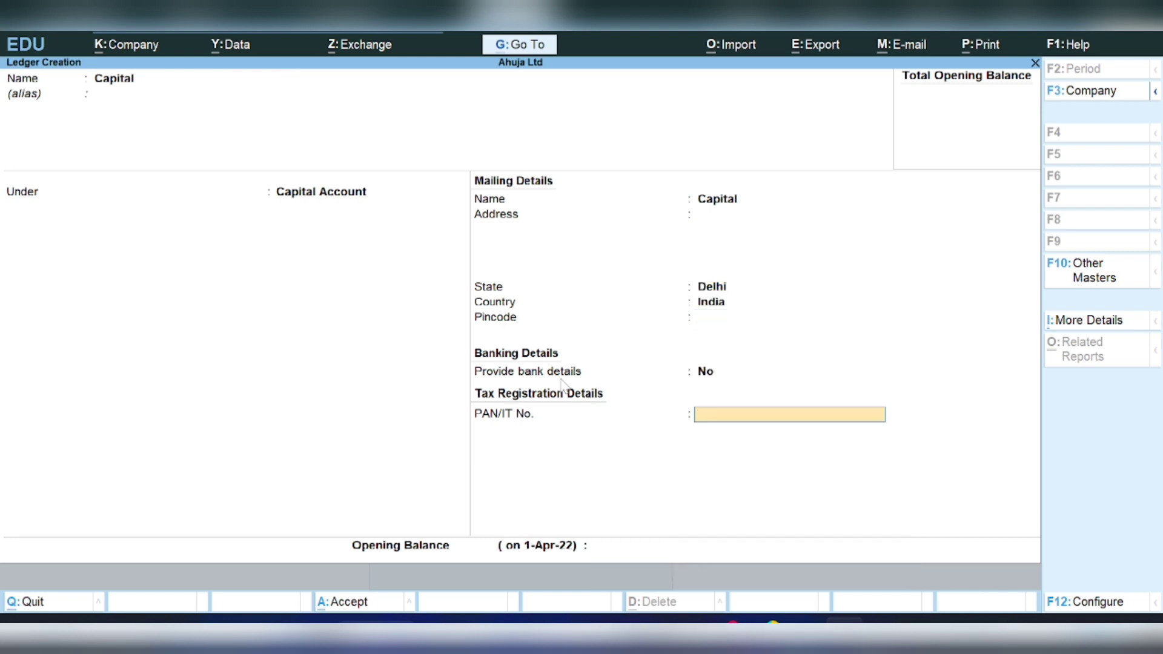
{"action": "key", "text": "Return"}
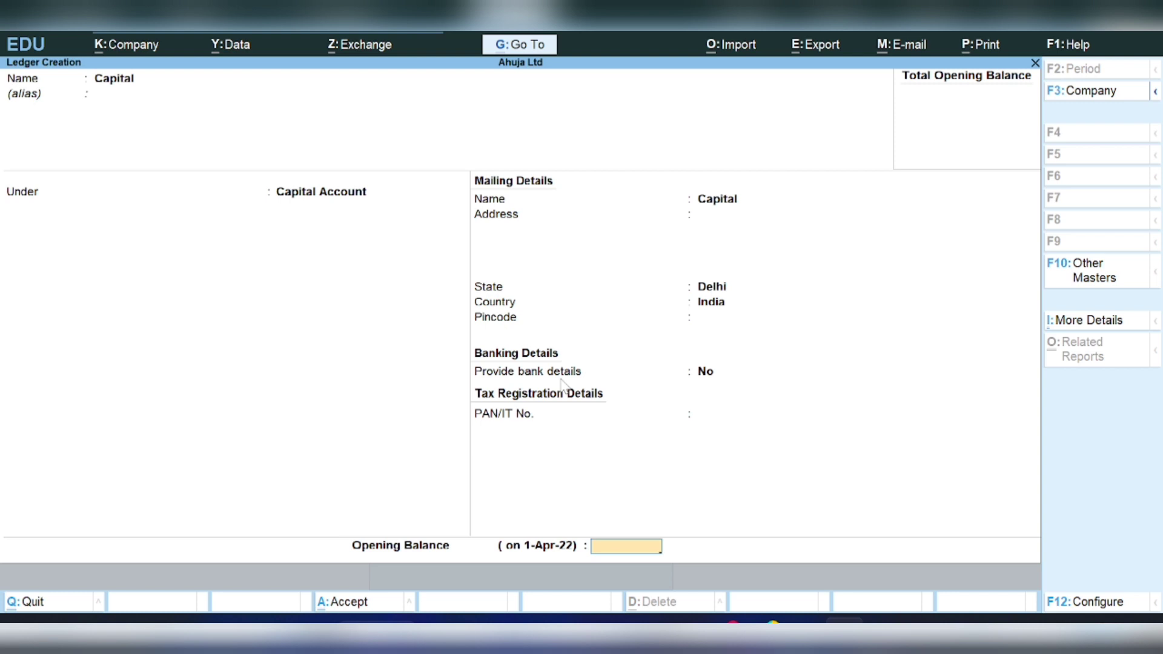
{"action": "type", "text": "875000"}
{"action": "key", "text": "Return"}
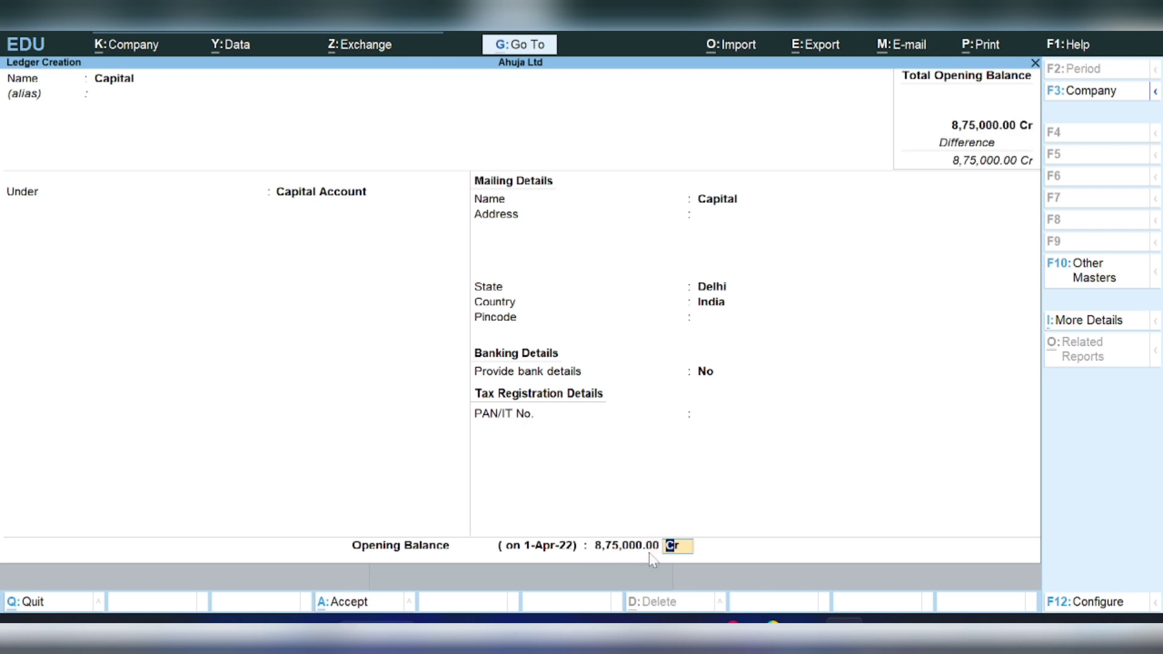
{"action": "key", "text": "Return"}
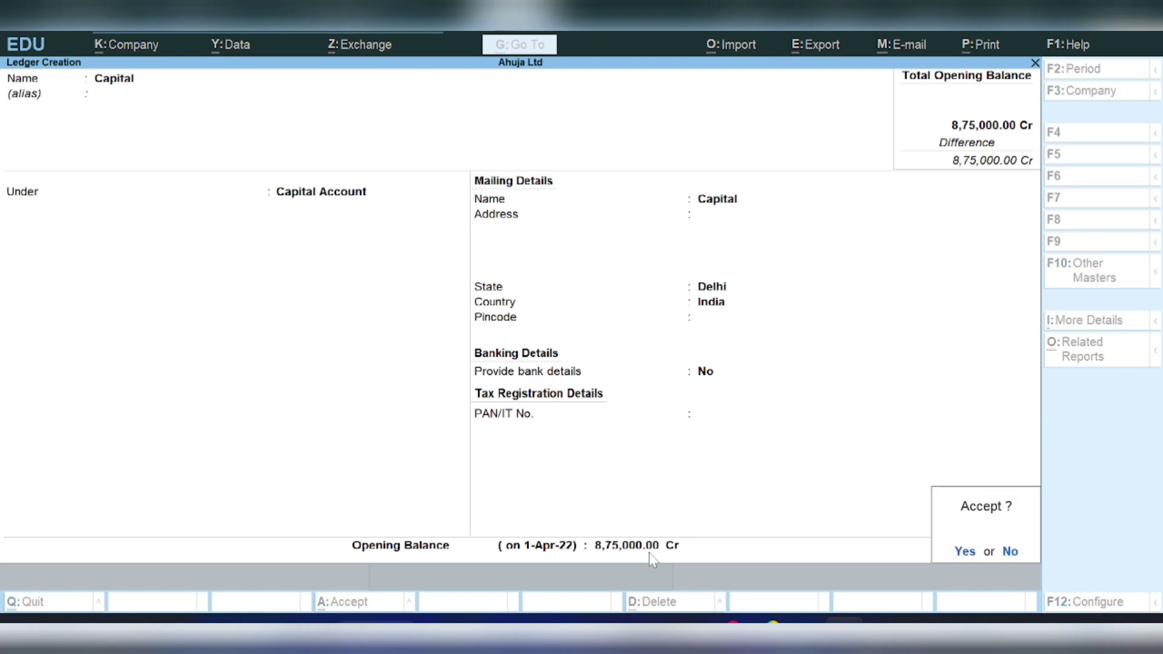
{"action": "key", "text": "Return"}
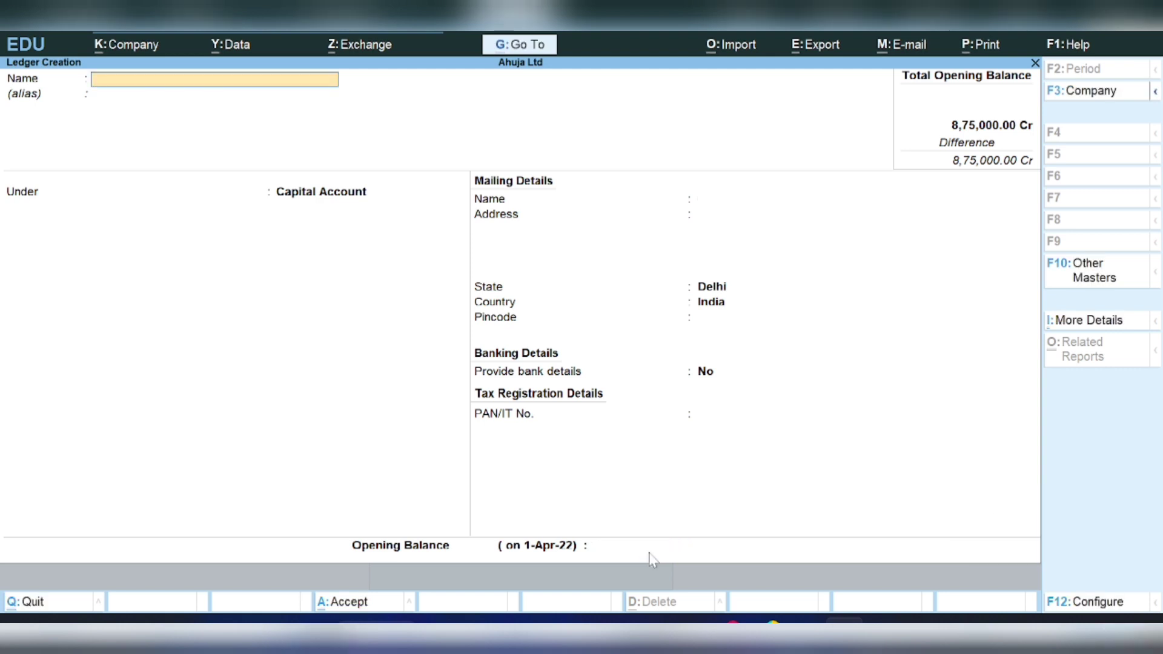
- Name the new ledger Bank Loan and place it under Secured Loans
{"action": "type", "text": "Bank Loan"}
{"action": "key", "text": "Return"}
{"action": "key", "text": "Return"}
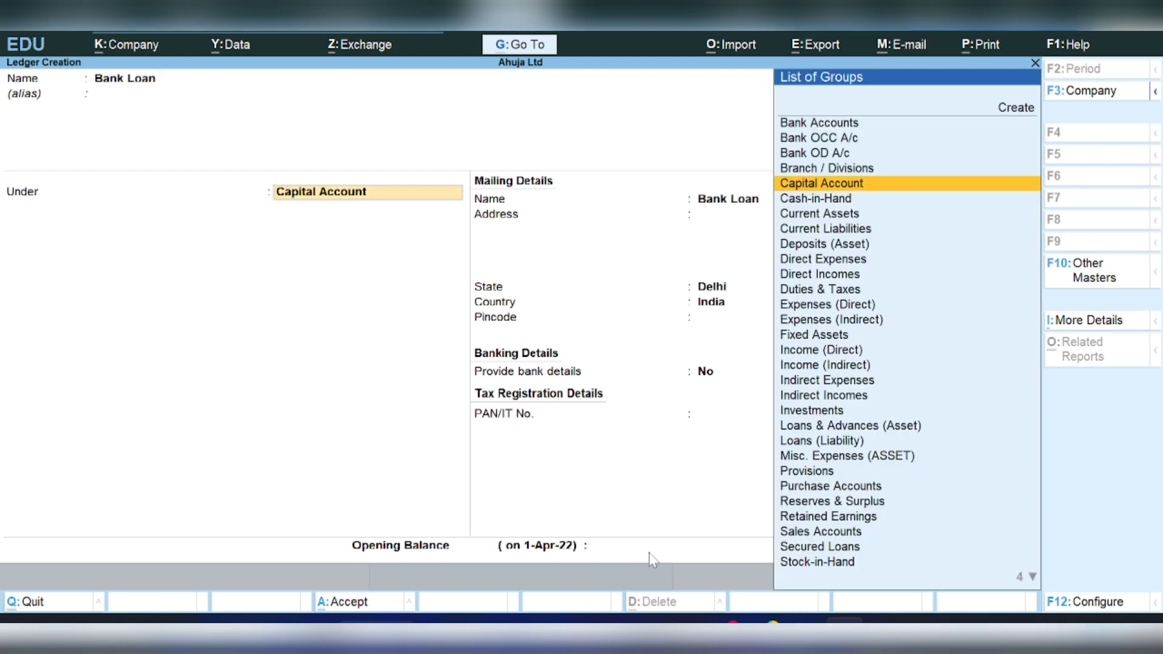
{"action": "key", "text": "Down"}
{"action": "key", "text": "Down"}
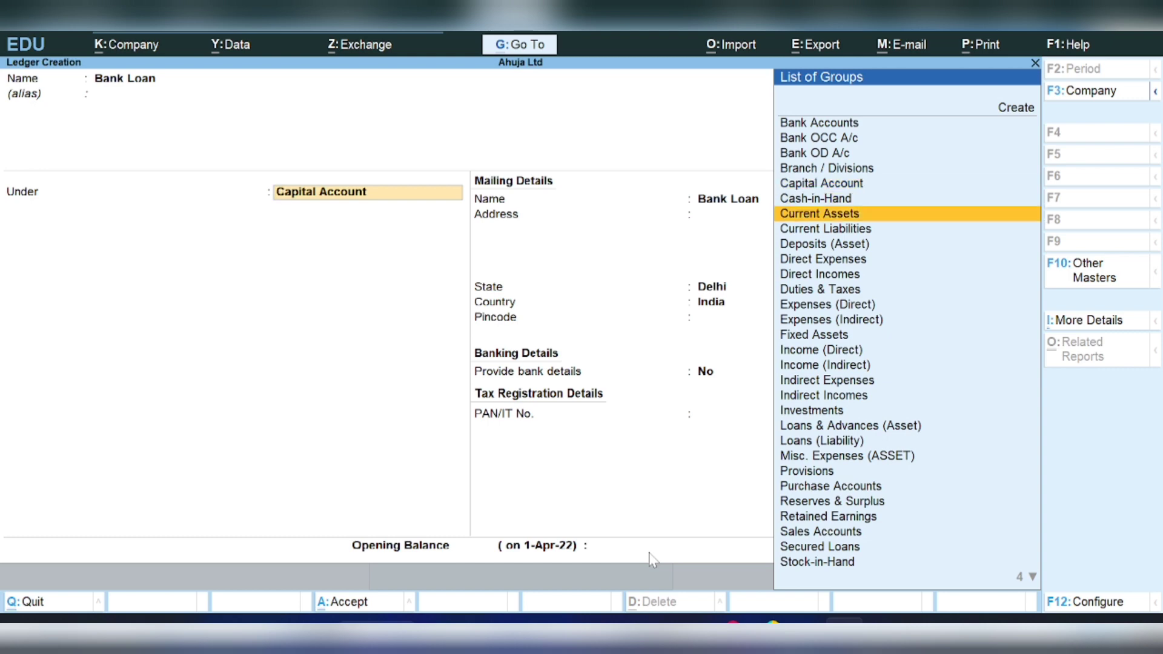
{"action": "key", "text": "End"}
{"action": "type", "text": "l"}
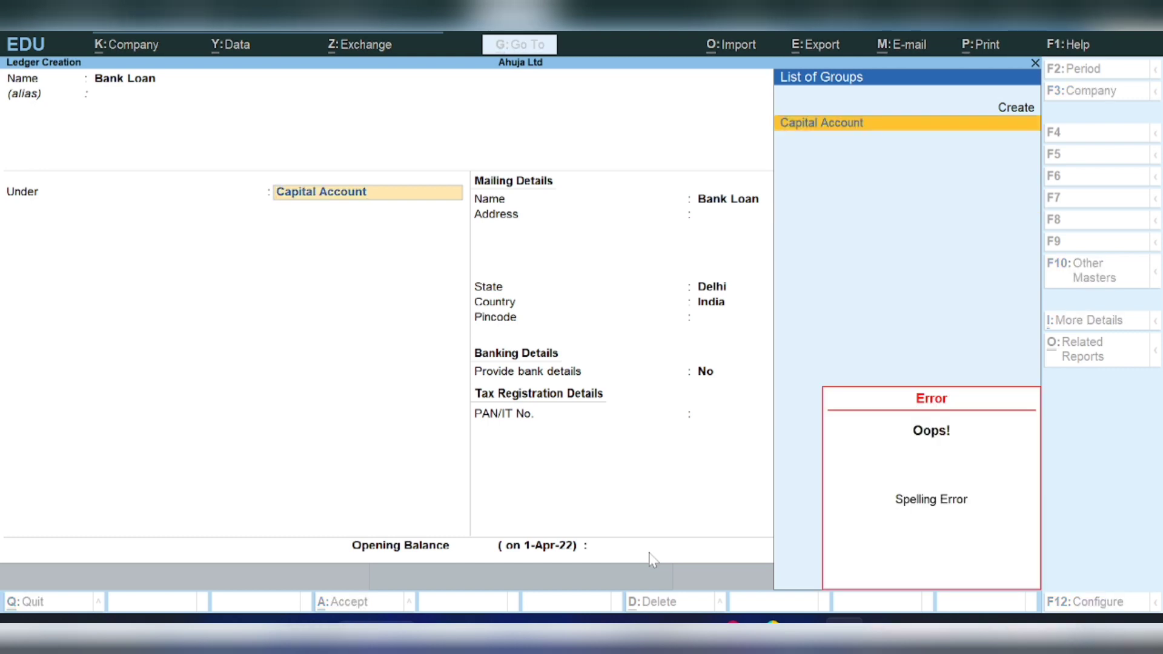
{"action": "key", "text": "BackSpace"}
{"action": "key", "text": "BackSpace"}
{"action": "key", "text": "BackSpace"}
{"action": "key", "text": "BackSpace"}
{"action": "key", "text": "BackSpace"}
{"action": "key", "text": "BackSpace"}
{"action": "key", "text": "BackSpace"}
{"action": "key", "text": "BackSpace"}
{"action": "key", "text": "BackSpace"}
{"action": "key", "text": "BackSpace"}
{"action": "key", "text": "BackSpace"}
{"action": "key", "text": "BackSpace"}
{"action": "key", "text": "BackSpace"}
{"action": "key", "text": "BackSpace"}
{"action": "key", "text": "BackSpace"}
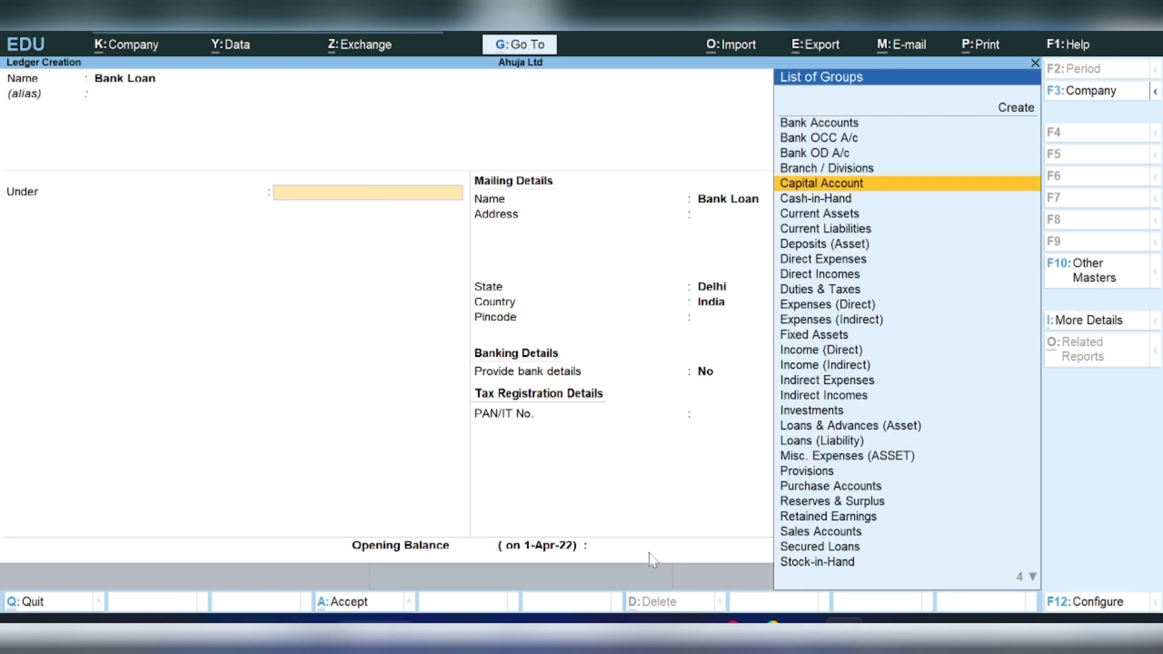
{"action": "key", "text": "Down"}
{"action": "key", "text": "Down"}
{"action": "key", "text": "Down"}
{"action": "key", "text": "Down"}
{"action": "key", "text": "Down"}
{"action": "key", "text": "Down"}
{"action": "key", "text": "Down"}
{"action": "key", "text": "Down"}
{"action": "key", "text": "Down"}
{"action": "key", "text": "Down"}
{"action": "key", "text": "Down"}
{"action": "key", "text": "Down"}
{"action": "key", "text": "Down"}
{"action": "key", "text": "Down"}
{"action": "key", "text": "Down"}
{"action": "key", "text": "Down"}
{"action": "key", "text": "Down"}
{"action": "key", "text": "Down"}
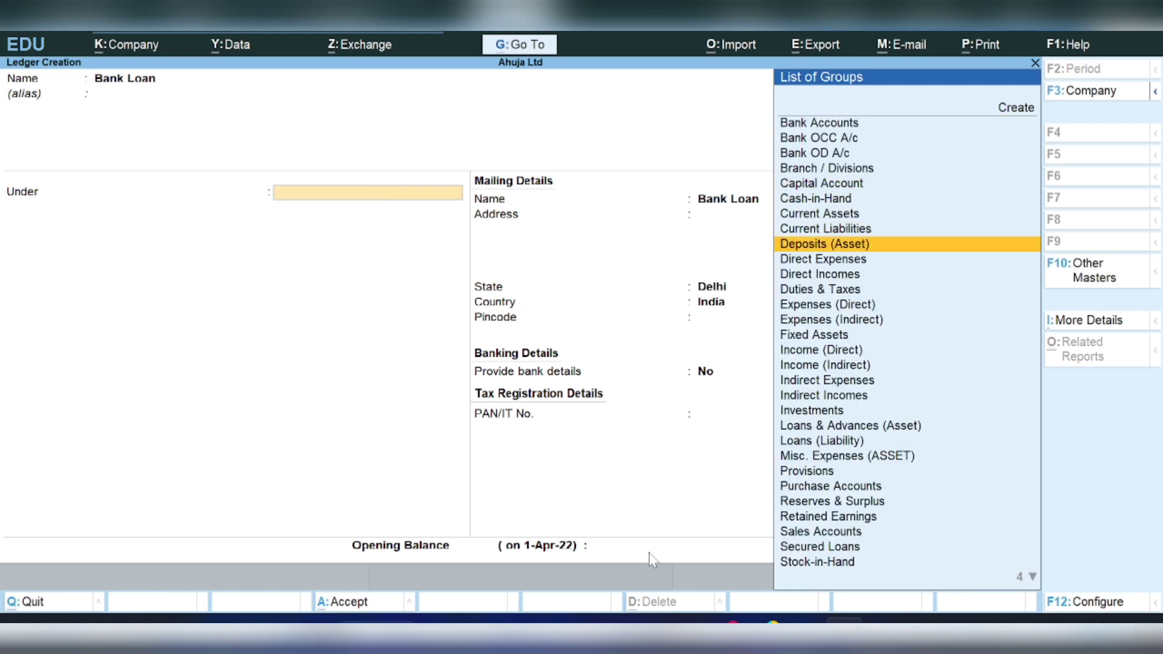
{"action": "key", "text": "Down"}
{"action": "key", "text": "Down"}
{"action": "key", "text": "Down"}
{"action": "key", "text": "Down"}
{"action": "key", "text": "Down"}
{"action": "key", "text": "Down"}
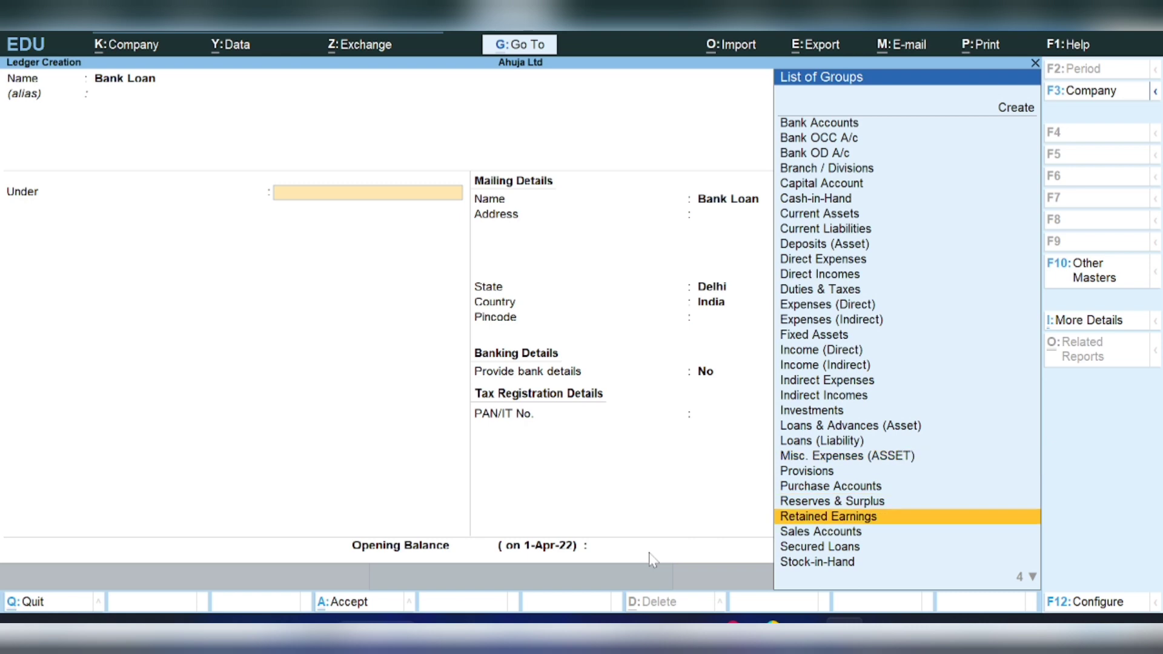
{"action": "key", "text": "Return"}
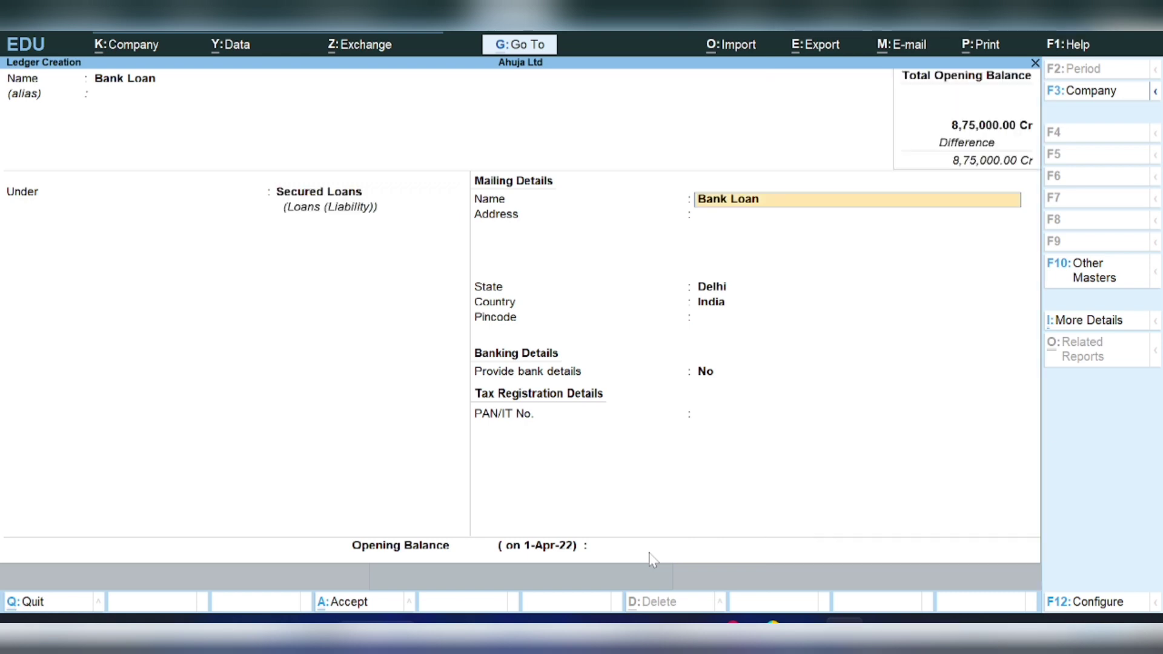
- Give Bank Loan a 10,40,000 Cr opening balance
{"action": "key", "text": "Return"}
{"action": "key", "text": "Return"}
{"action": "key", "text": "Return"}
{"action": "key", "text": "Return"}
{"action": "key", "text": "Return"}
{"action": "key", "text": "Return"}
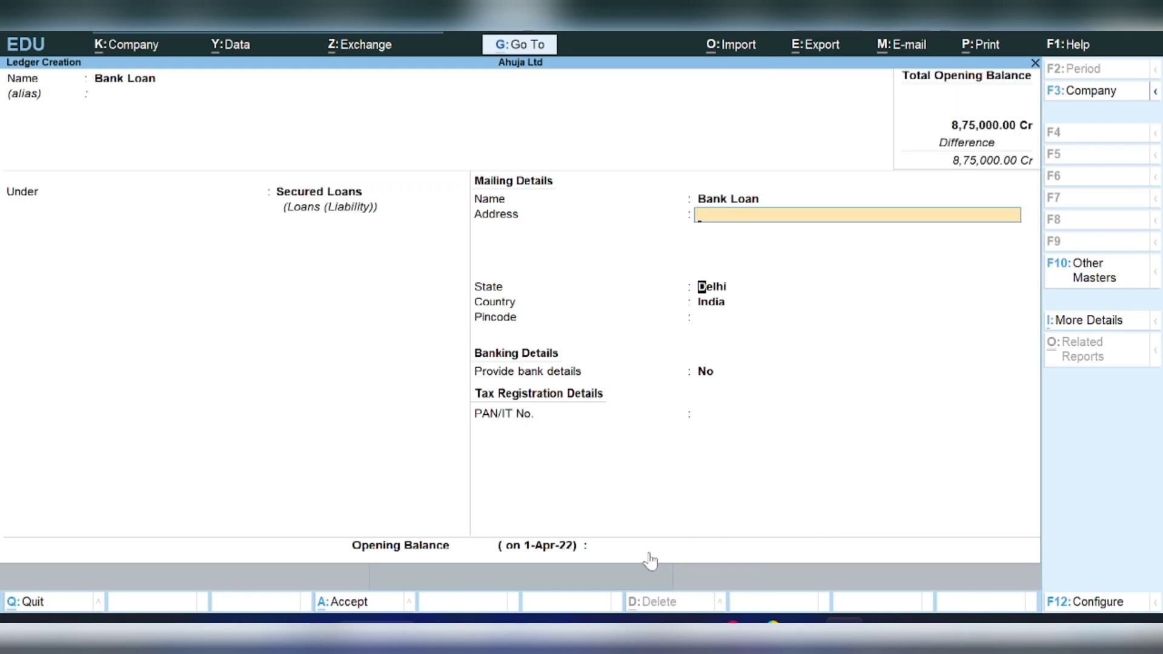
{"action": "key", "text": "Return"}
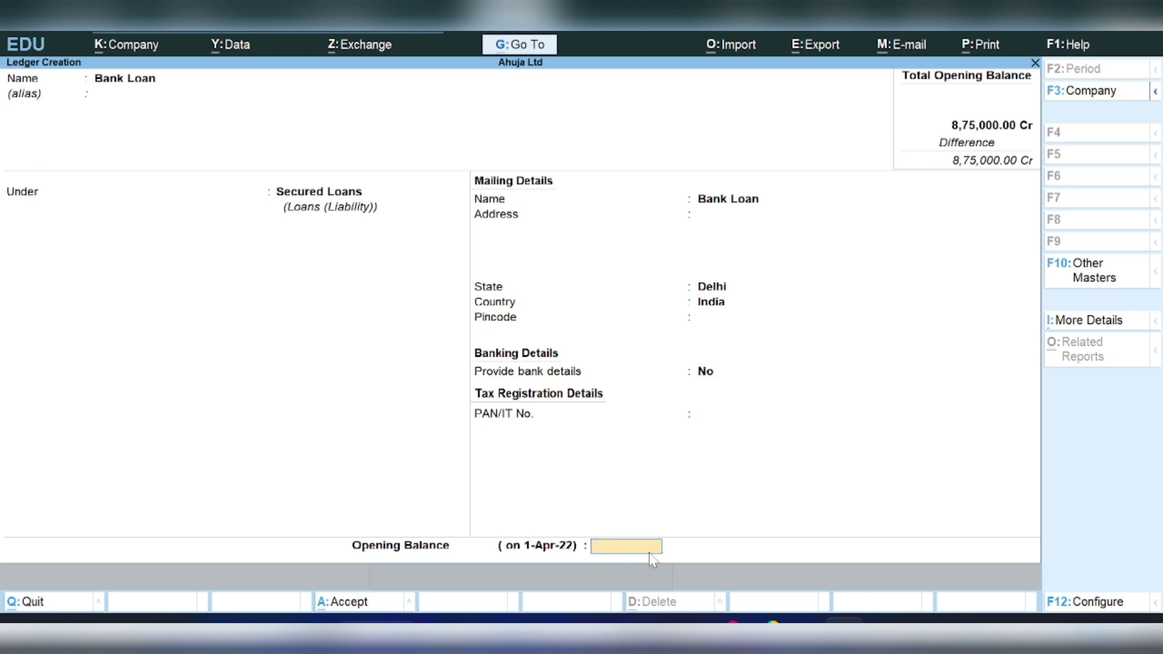
{"action": "type", "text": "1"}
{"action": "type", "text": "04000-0"}
{"action": "key", "text": "BackSpace"}
{"action": "key", "text": "BackSpace"}
{"action": "key", "text": "BackSpace"}
{"action": "key", "text": "BackSpace"}
{"action": "type", "text": "000"}
{"action": "key", "text": "Return"}
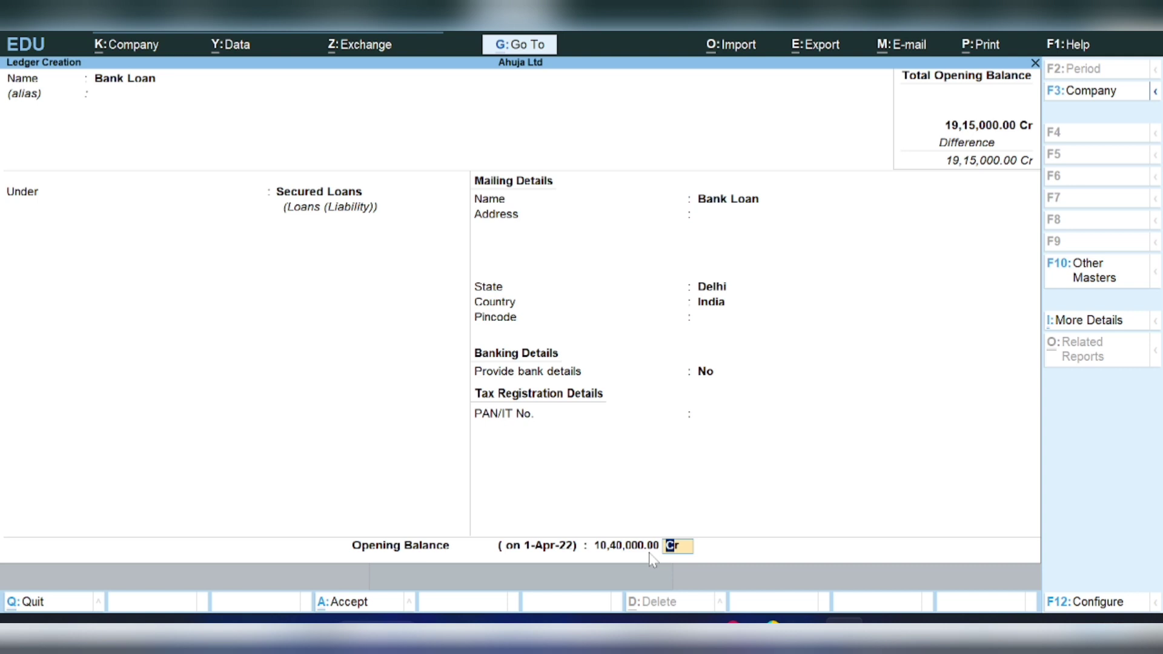
{"action": "key", "text": "Return"}
{"action": "key", "text": "Return"}
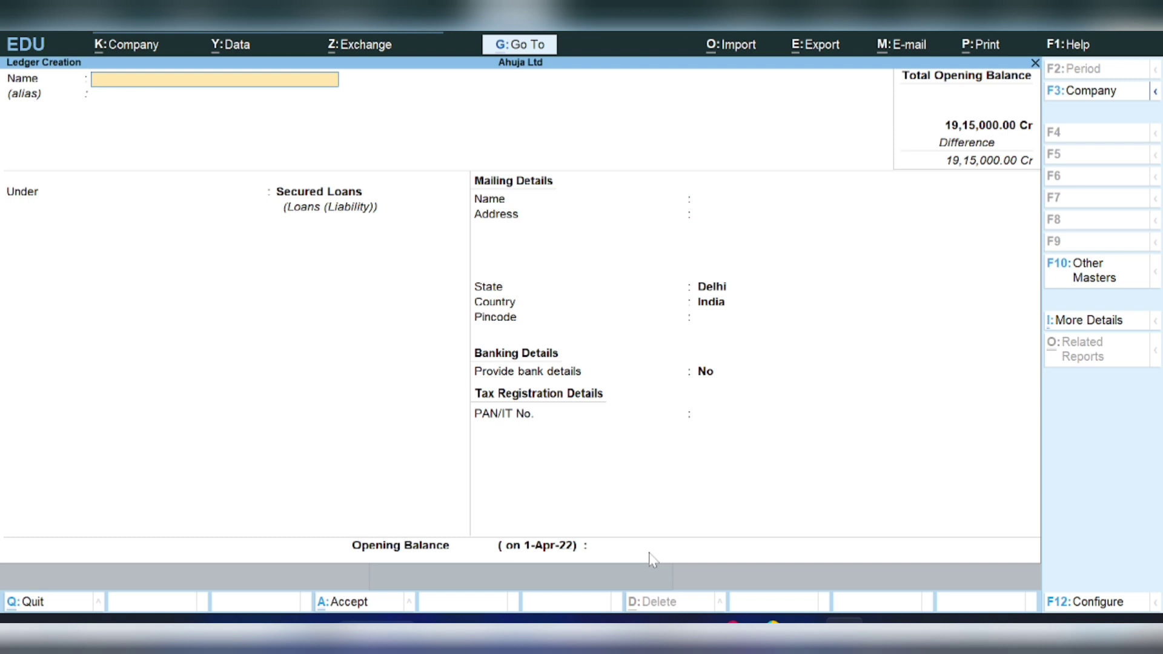
- Create the creditor's ledger under Sundry Creditors, bill-by-bill, with a 95,000 Cr opening balance
{"action": "type", "text": "Anas"}
{"action": "key", "text": "Return"}
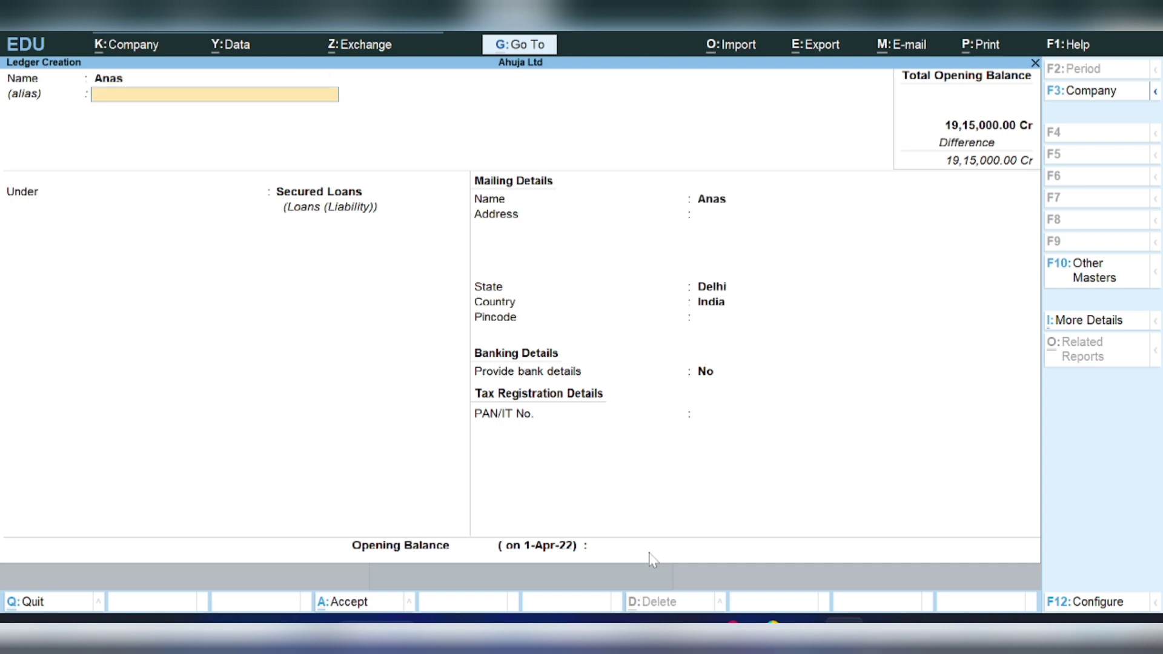
{"action": "key", "text": "Return"}
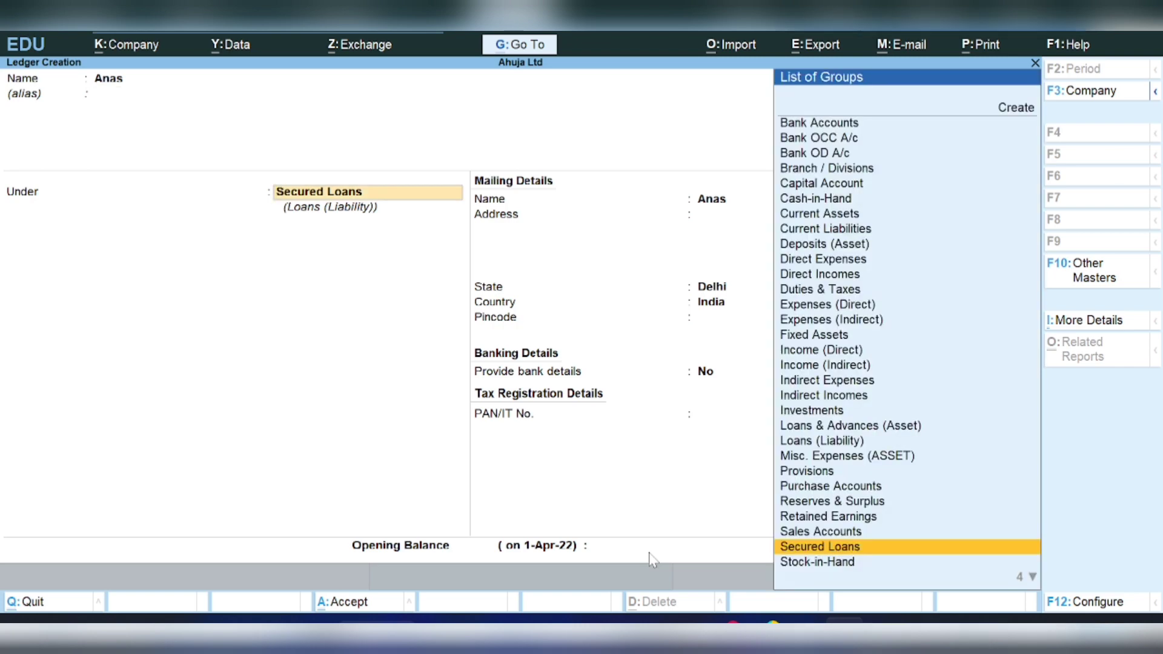
{"action": "key", "text": "Down"}
{"action": "key", "text": "Down"}
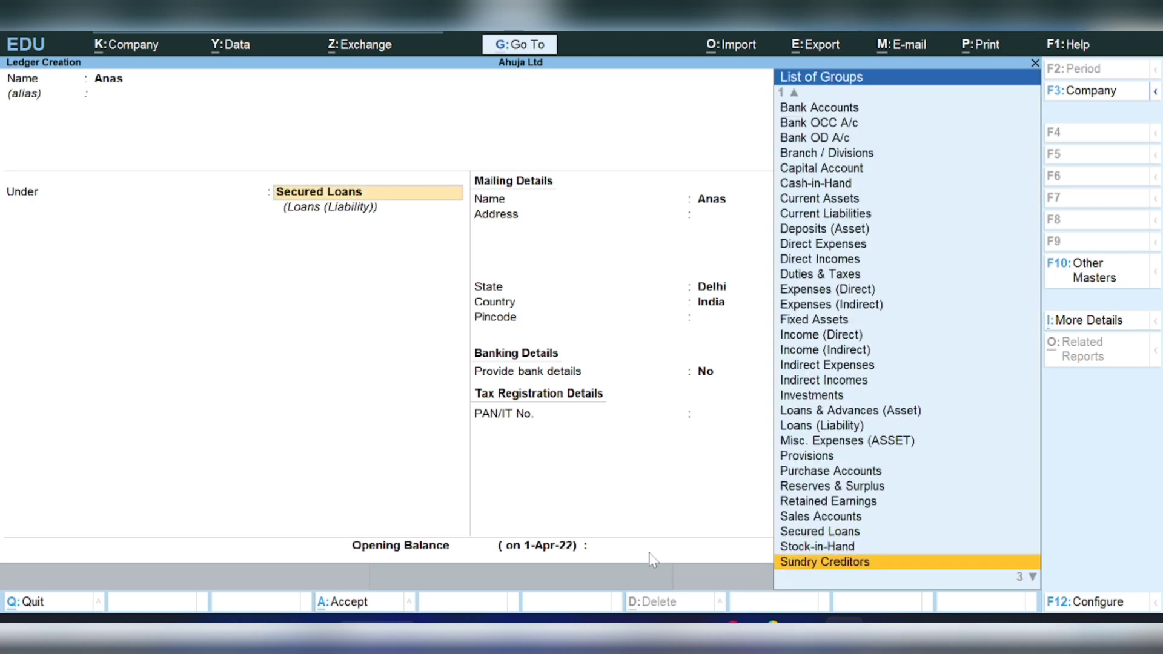
{"action": "key", "text": "Return"}
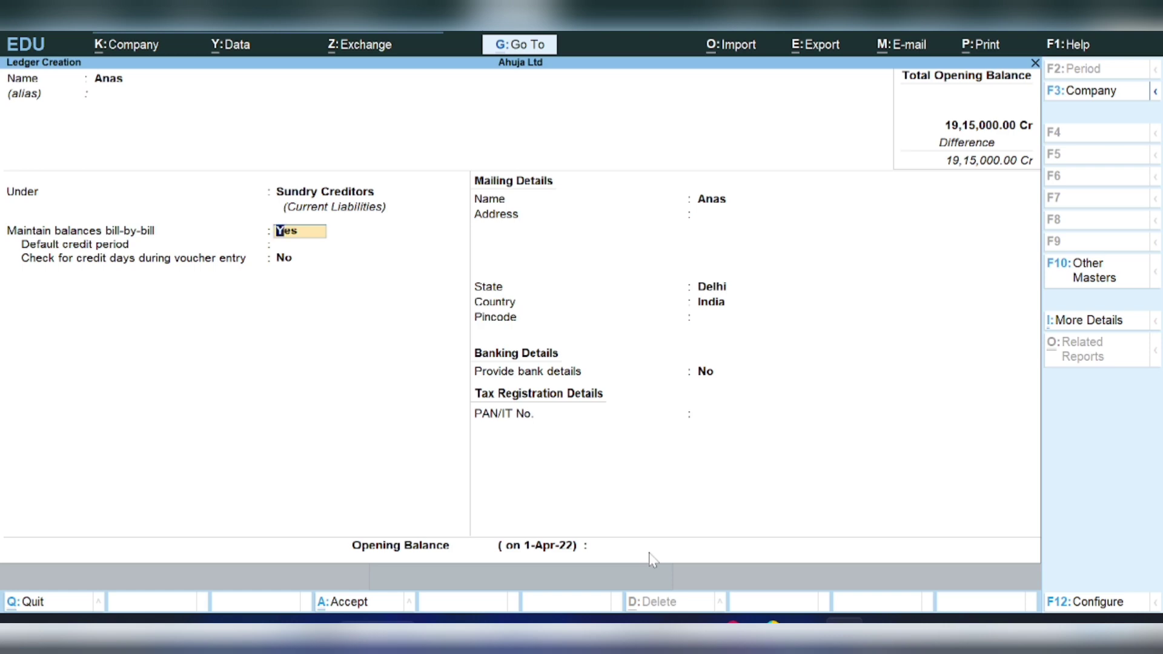
{"action": "key", "text": "Return"}
{"action": "key", "text": "Return"}
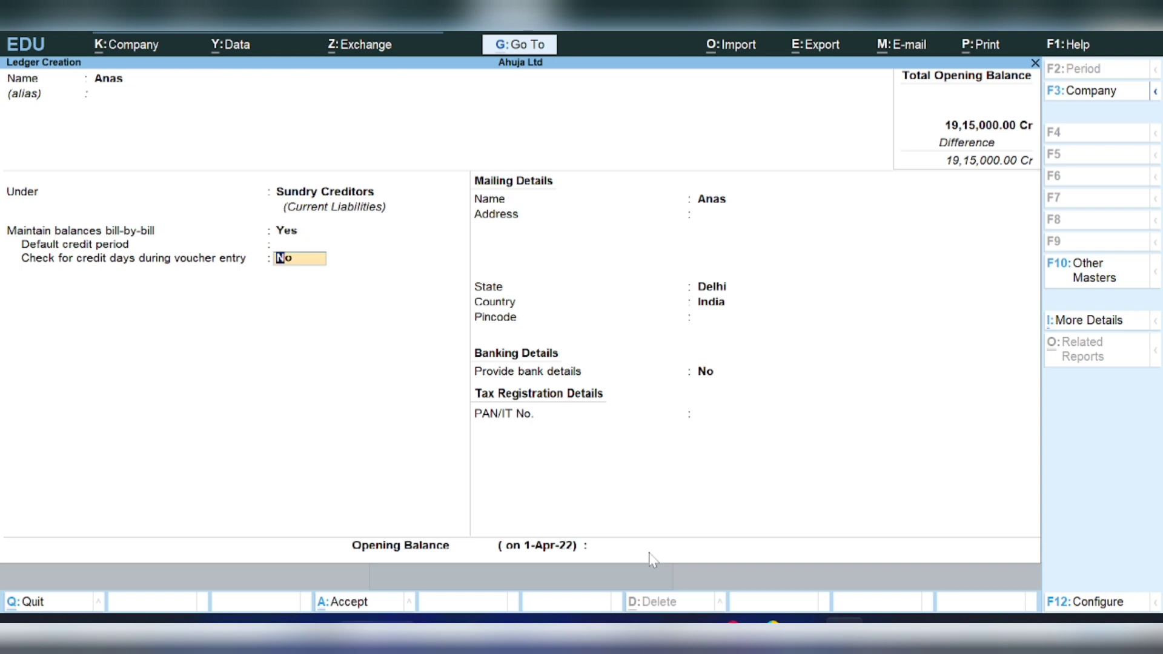
{"action": "key", "text": "Return"}
{"action": "key", "text": "Return"}
{"action": "key", "text": "Return"}
{"action": "key", "text": "Return"}
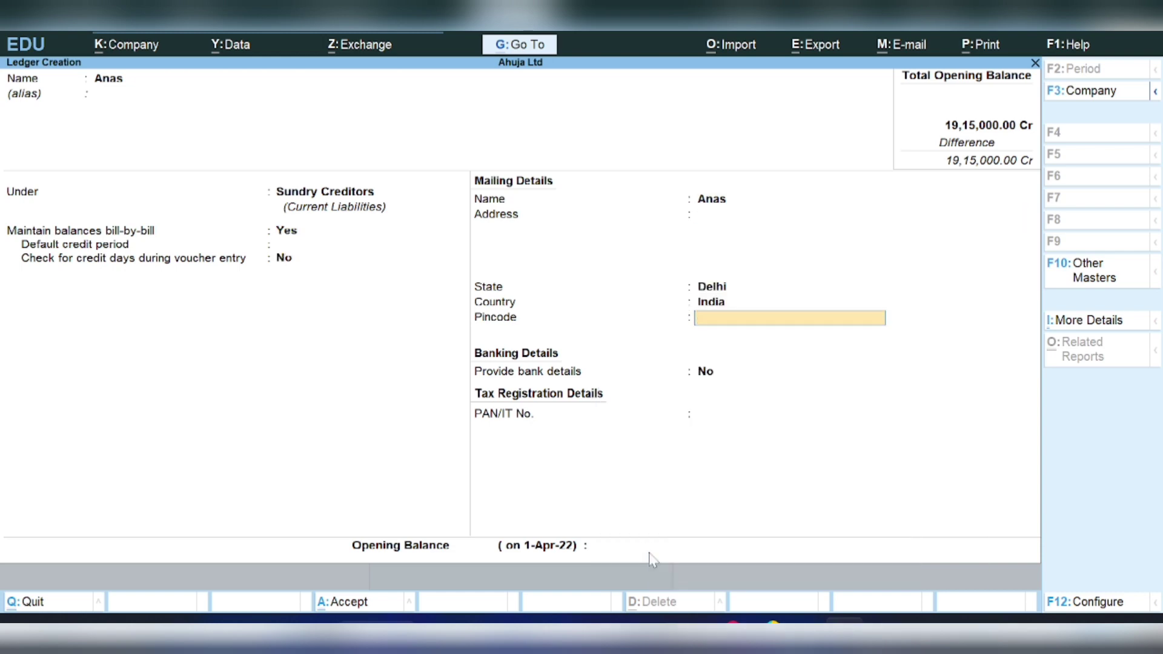
{"action": "key", "text": "Return"}
{"action": "key", "text": "Return"}
{"action": "key", "text": "Return"}
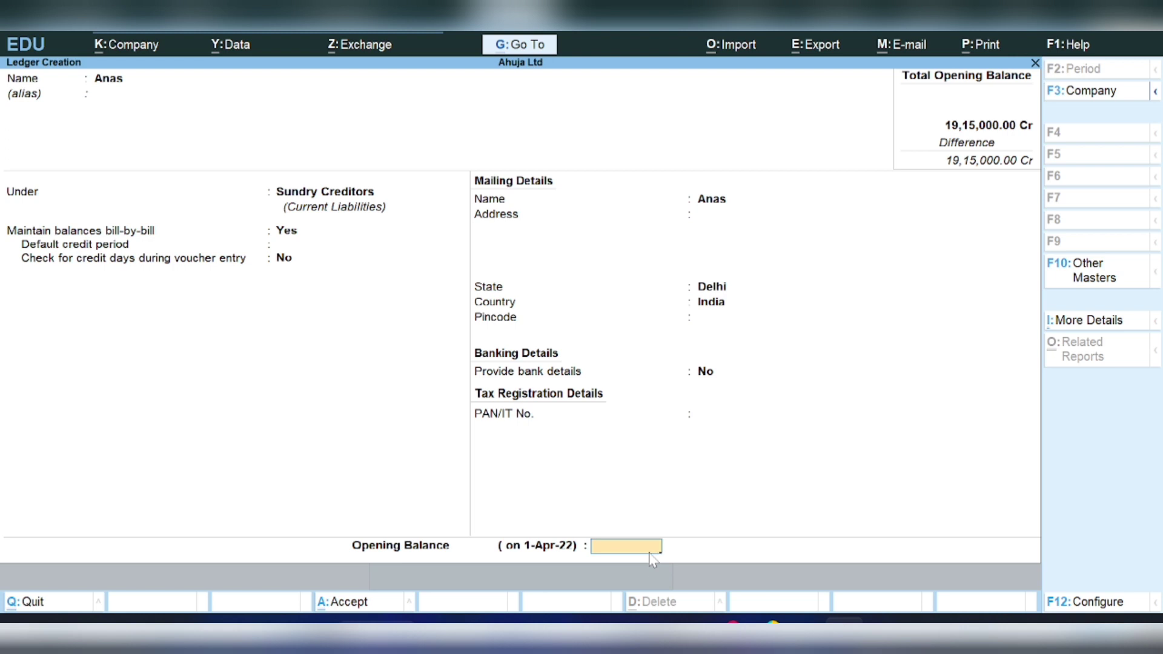
{"action": "type", "text": "95000"}
{"action": "key", "text": "Return"}
{"action": "key", "text": "Return"}
{"action": "key", "text": "Return"}
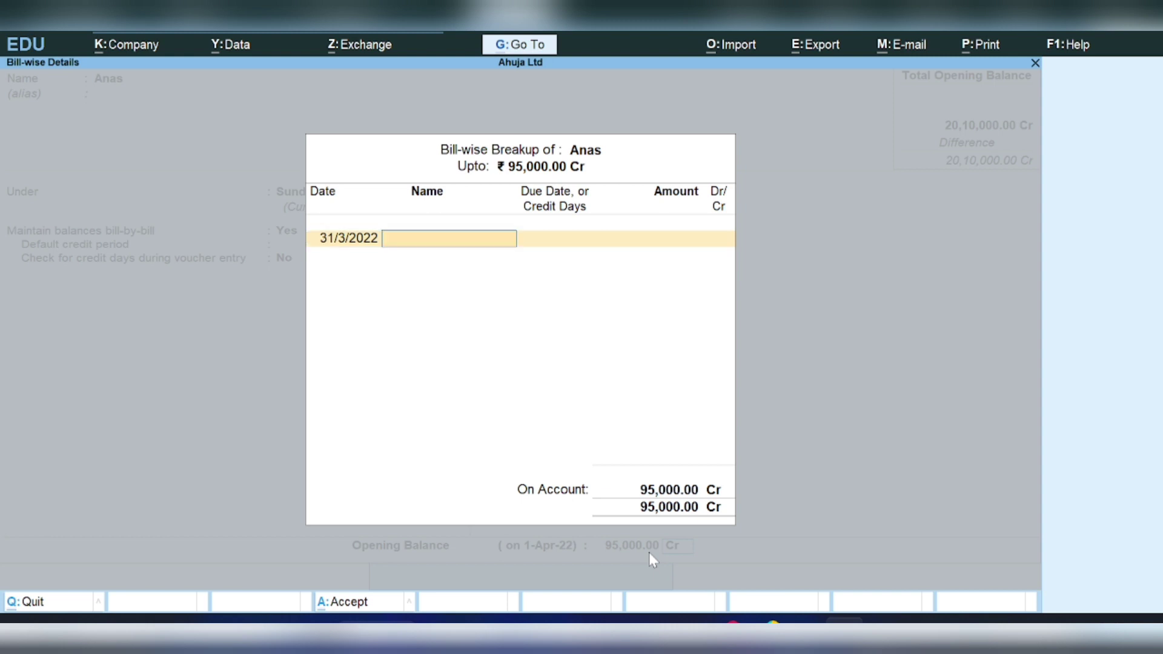
{"action": "key", "text": "Return"}
{"action": "key", "text": "Return"}
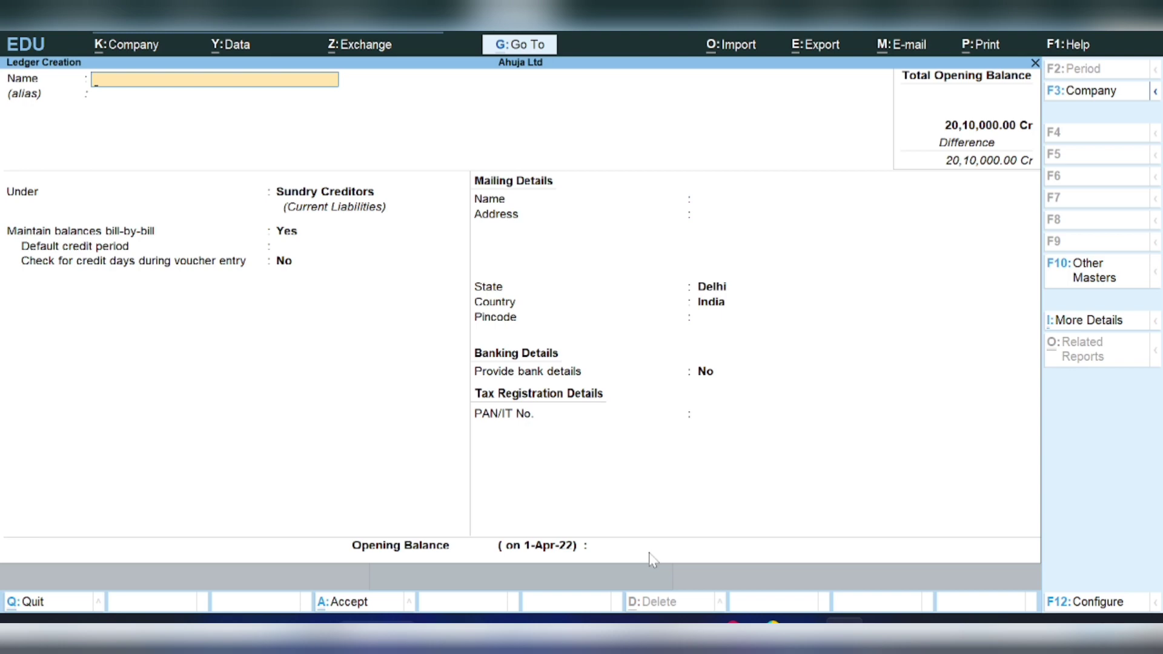
- Create O/s Salaries under Current Liabilities with a 30,000 Cr opening balance
{"action": "type", "text": "O/s Salaries"}
{"action": "key", "text": "Return"}
{"action": "key", "text": "Return"}
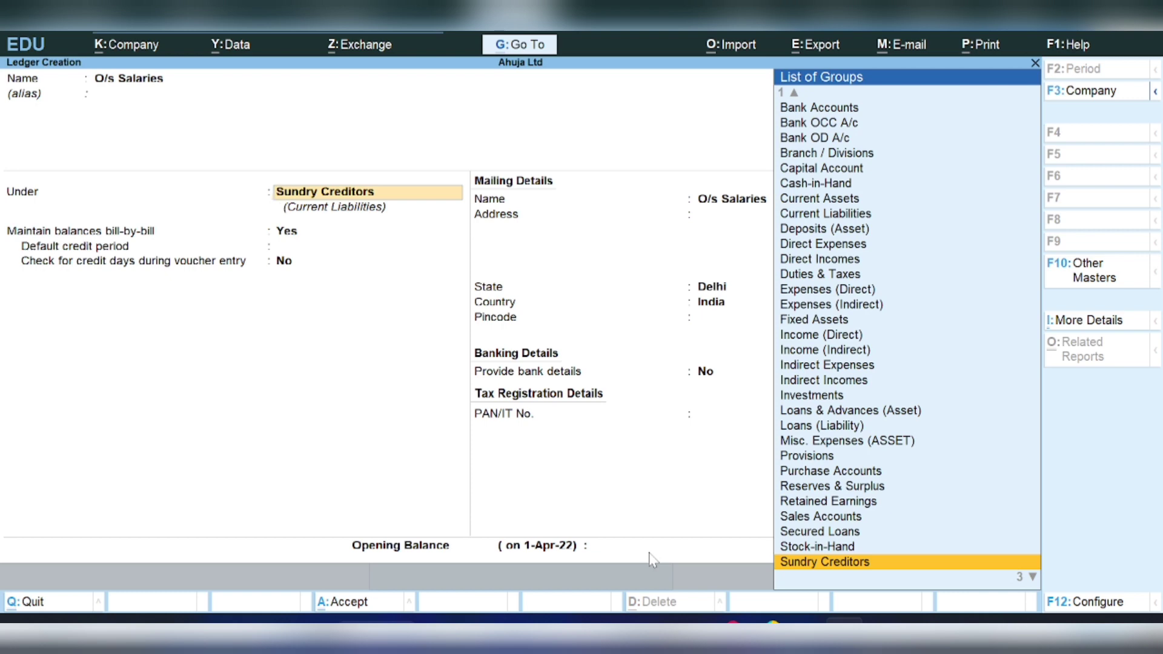
{"action": "key", "text": "Down"}
{"action": "key", "text": "Down"}
{"action": "key", "text": "Down"}
{"action": "key", "text": "Up"}
{"action": "key", "text": "Up"}
{"action": "key", "text": "Up"}
{"action": "key", "text": "Up"}
{"action": "key", "text": "Up"}
{"action": "key", "text": "Up"}
{"action": "key", "text": "Up"}
{"action": "key", "text": "Up"}
{"action": "key", "text": "Up"}
{"action": "key", "text": "Up"}
{"action": "key", "text": "Up"}
{"action": "key", "text": "Up"}
{"action": "key", "text": "Up"}
{"action": "key", "text": "Up"}
{"action": "key", "text": "Up"}
{"action": "key", "text": "Up"}
{"action": "key", "text": "Up"}
{"action": "key", "text": "Up"}
{"action": "key", "text": "Up"}
{"action": "key", "text": "Up"}
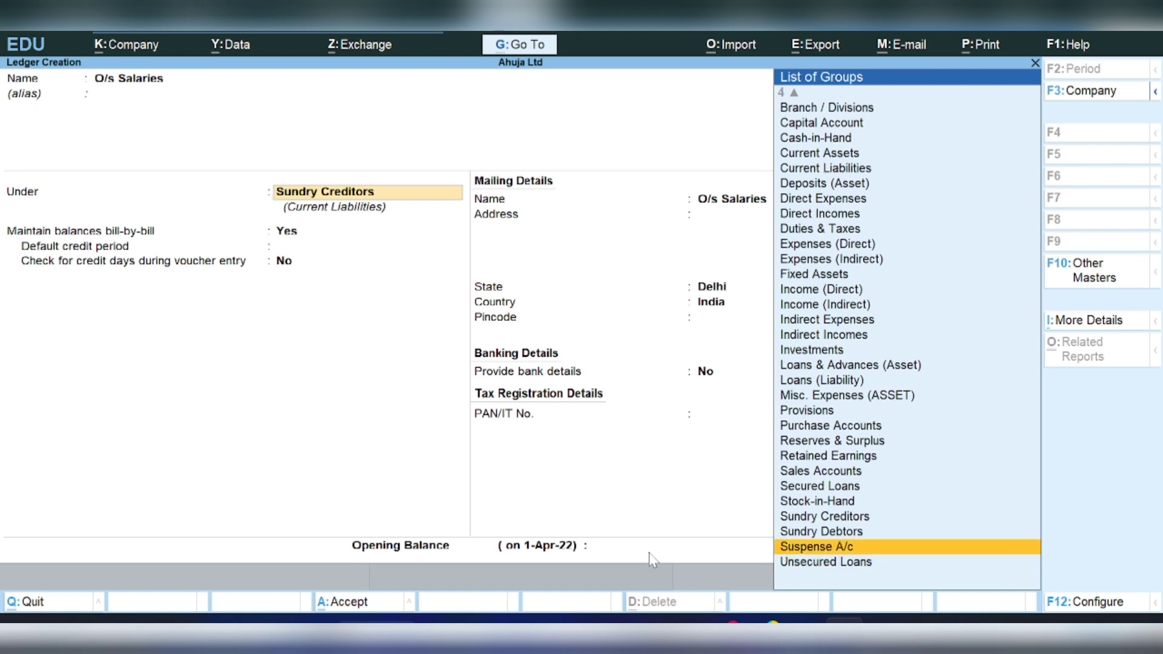
{"action": "key", "text": "Up"}
{"action": "key", "text": "Up"}
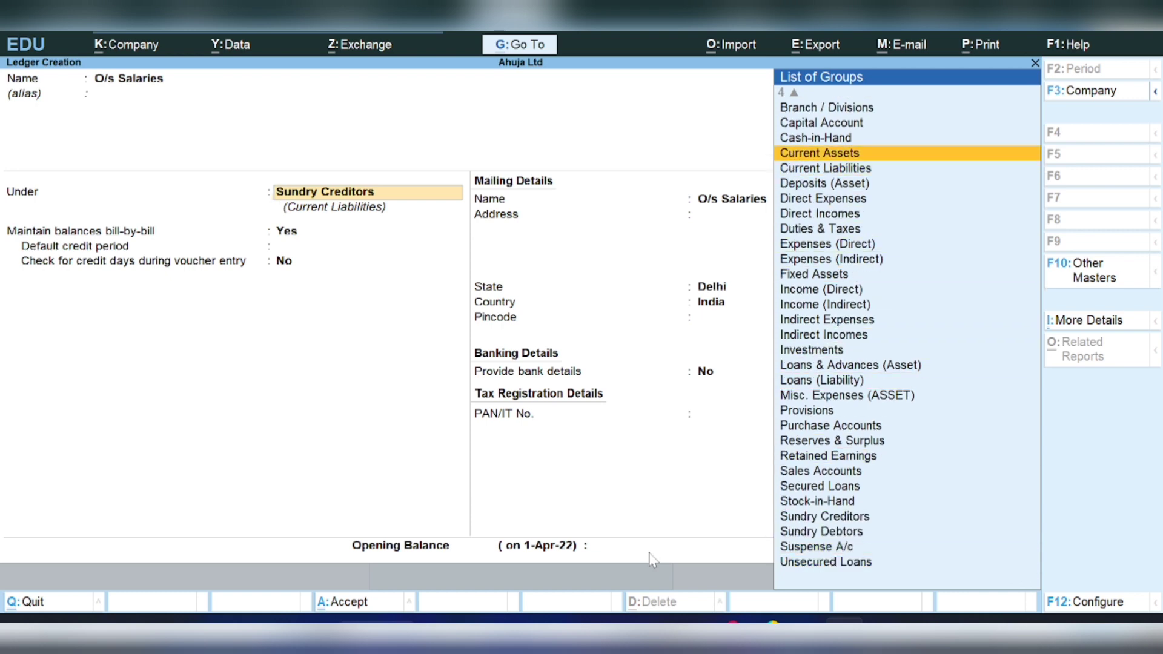
{"action": "key", "text": "Down"}
{"action": "key", "text": "Down"}
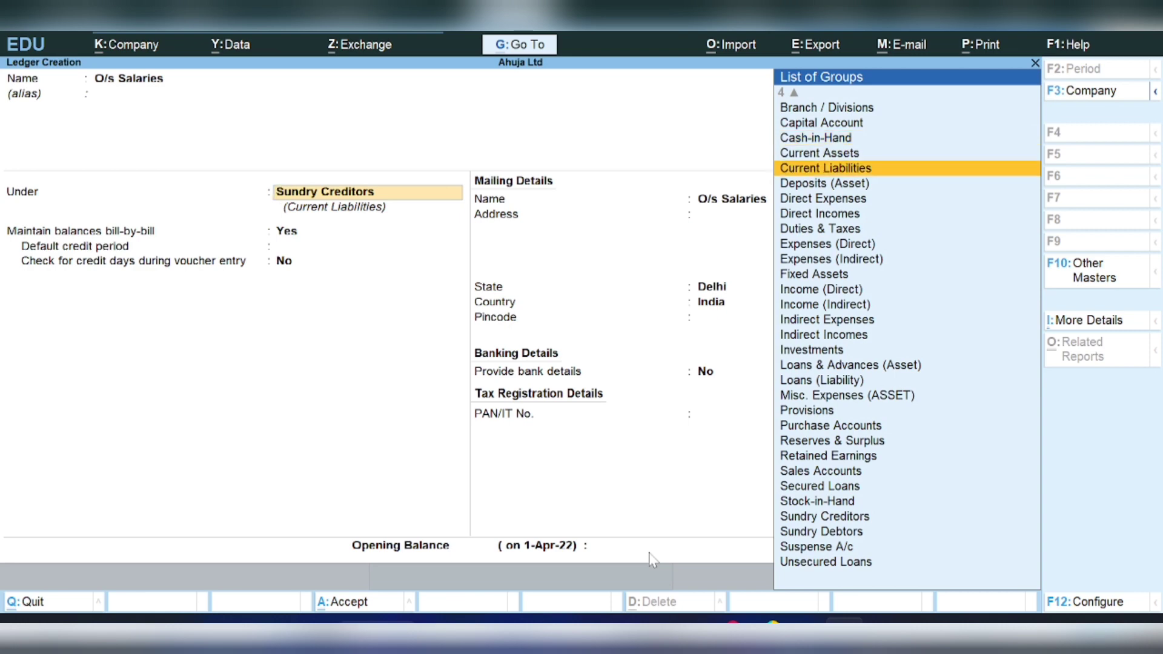
{"action": "key", "text": "Return"}
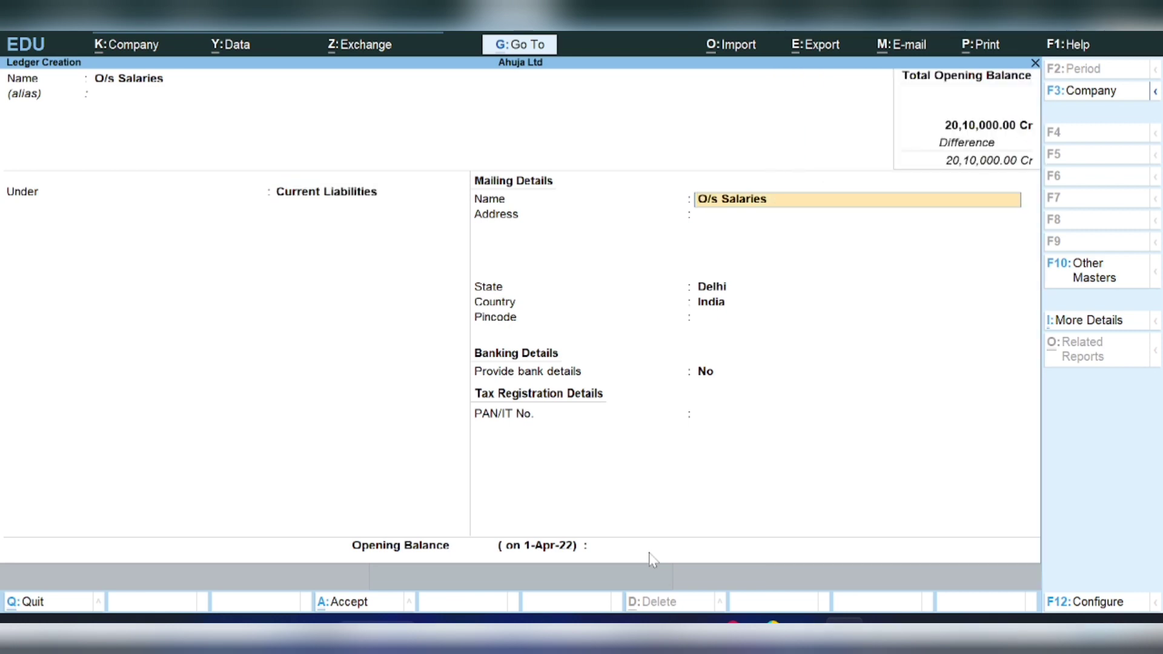
{"action": "key", "text": "Return"}
{"action": "key", "text": "Return"}
{"action": "key", "text": "Return"}
{"action": "key", "text": "Return"}
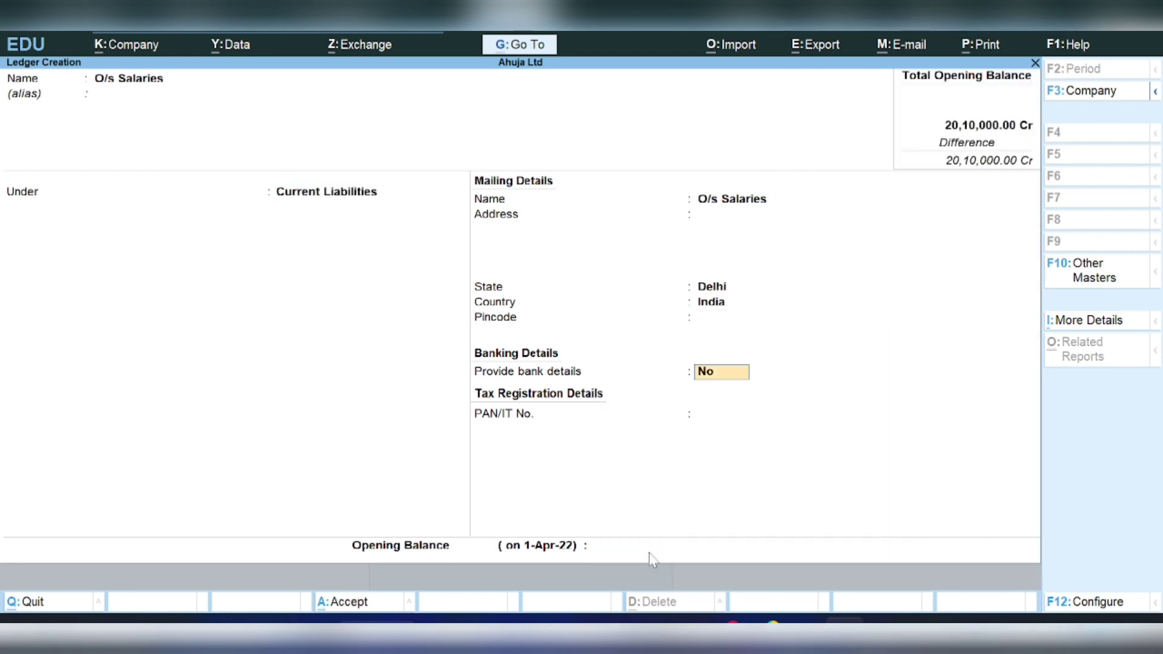
{"action": "key", "text": "Return"}
{"action": "key", "text": "Return"}
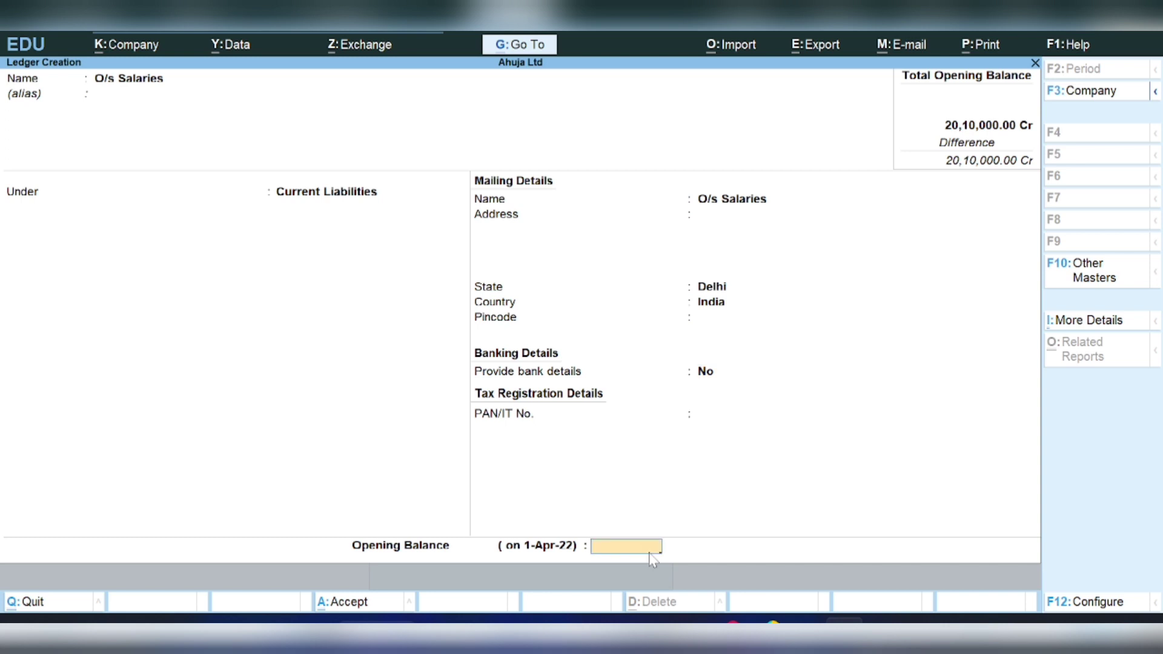
{"action": "type", "text": "30000"}
{"action": "key", "text": "Return"}
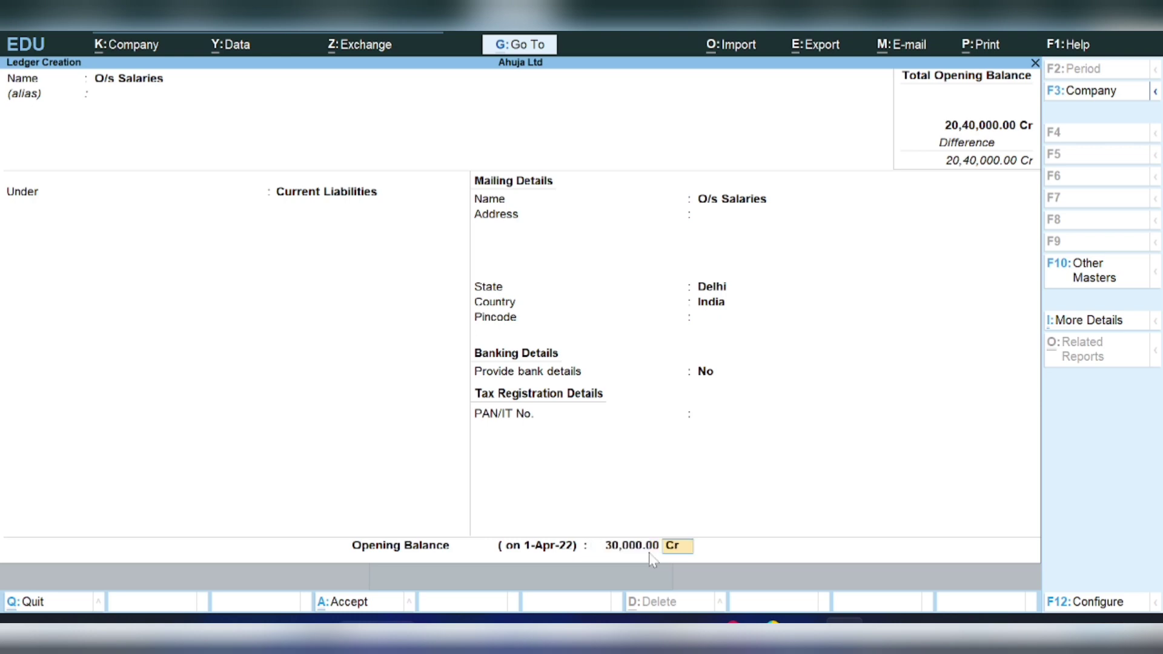
{"action": "key", "text": "Return"}
{"action": "key", "text": "Return"}
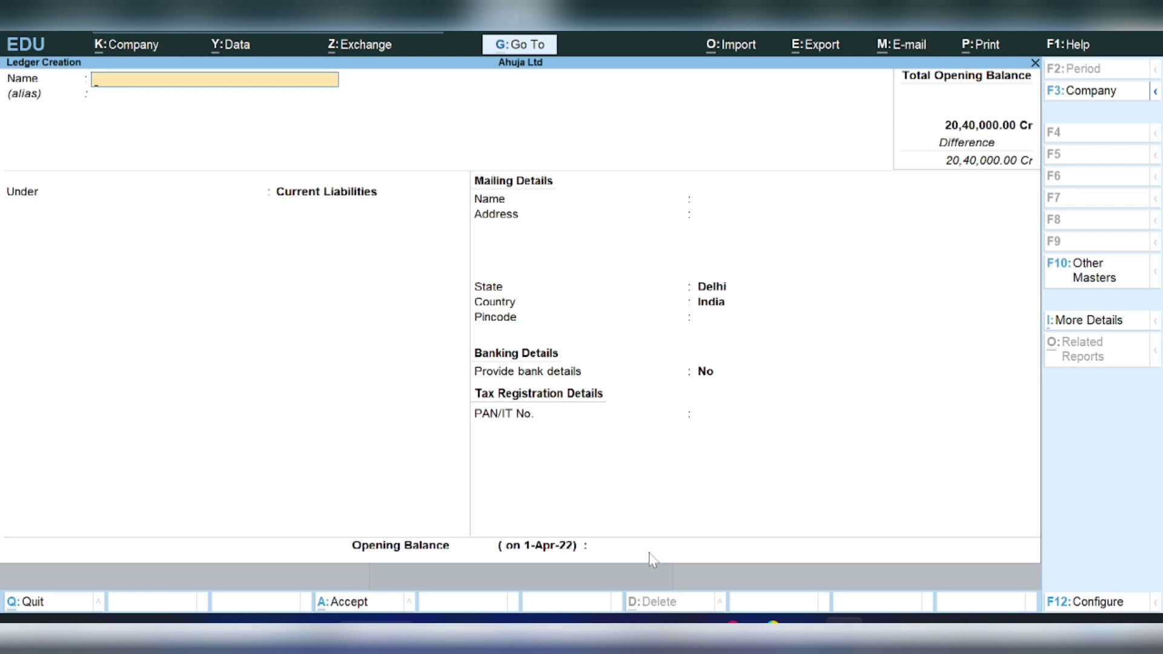
- Create O/s Rent under Current Liabilities with a 1,00,000 Cr opening balance
{"action": "type", "text": "O/s Rent"}
{"action": "key", "text": "Return"}
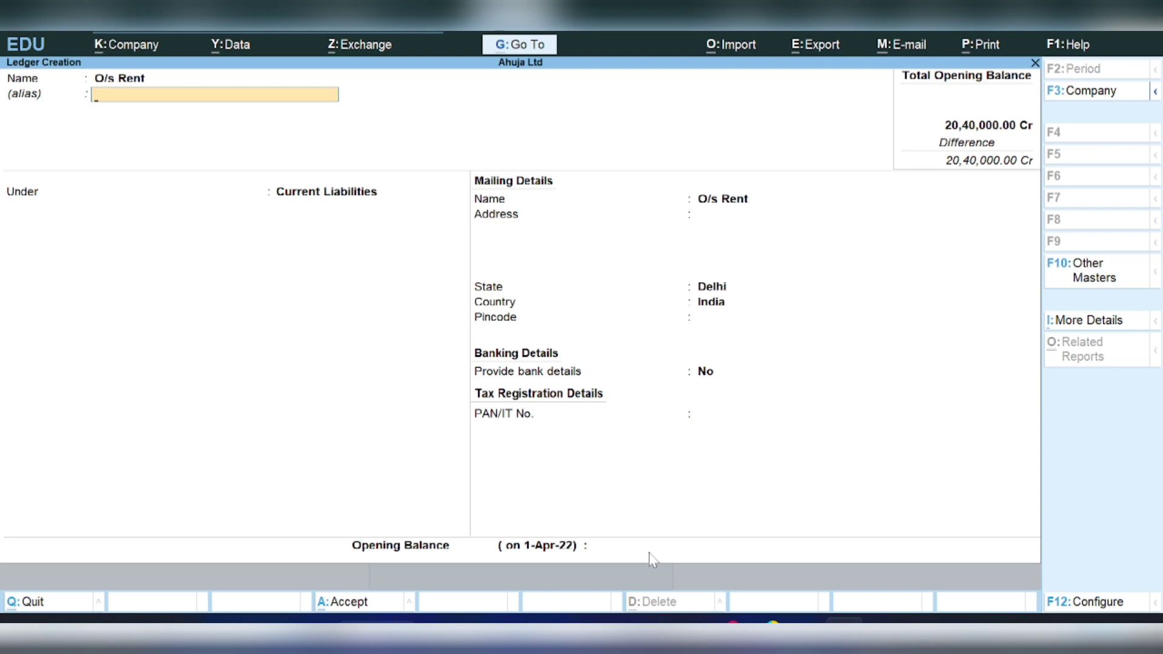
{"action": "key", "text": "Return"}
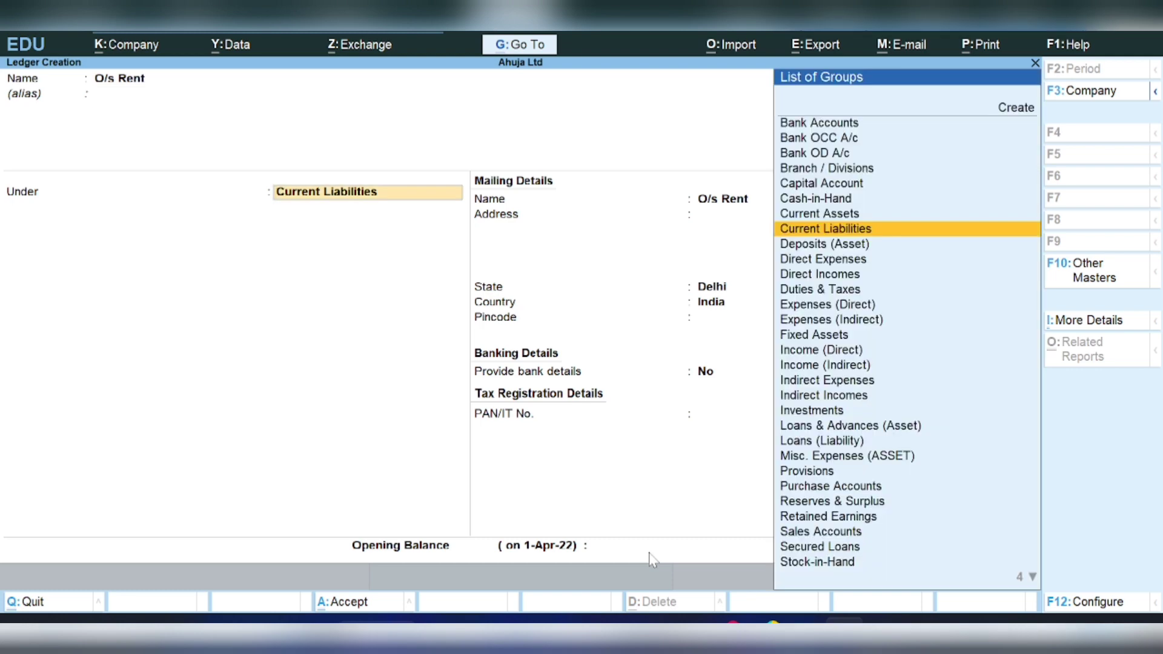
{"action": "key", "text": "Return"}
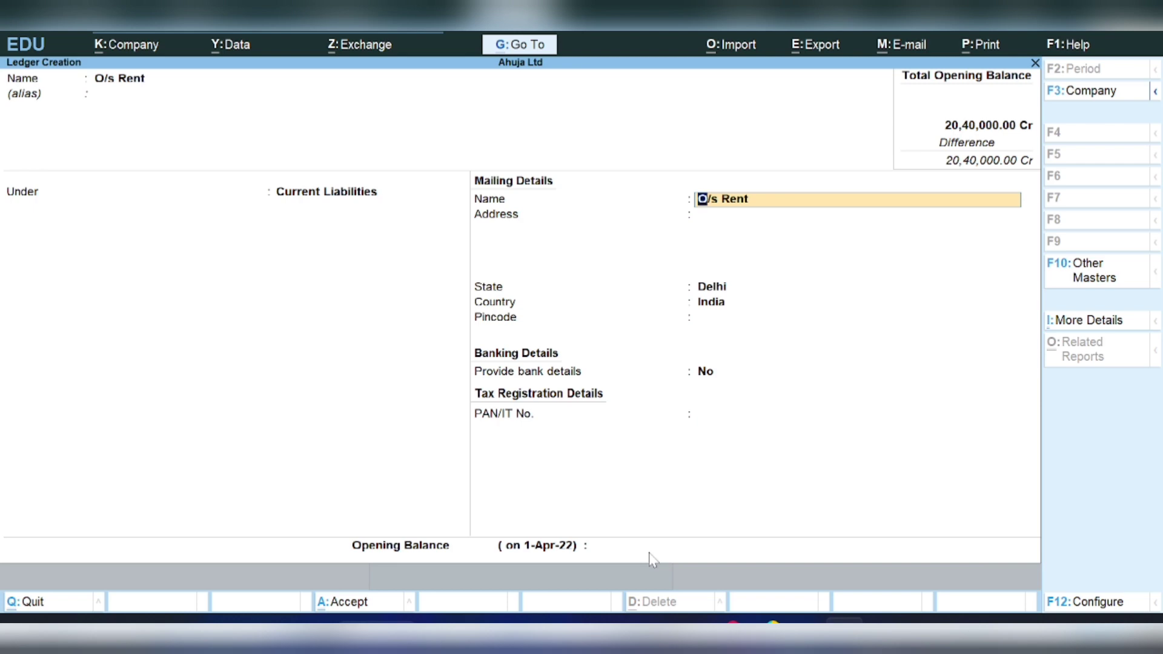
{"action": "key", "text": "Return"}
{"action": "key", "text": "Return"}
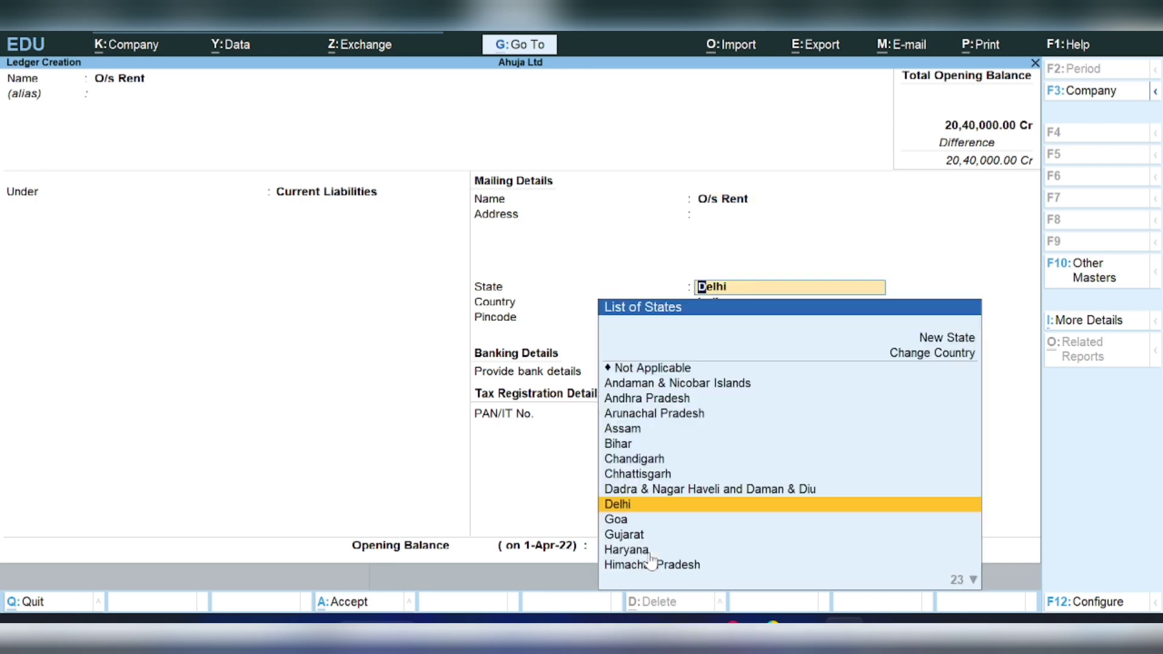
{"action": "key", "text": "Return"}
{"action": "key", "text": "Return"}
{"action": "key", "text": "Return"}
{"action": "key", "text": "Return"}
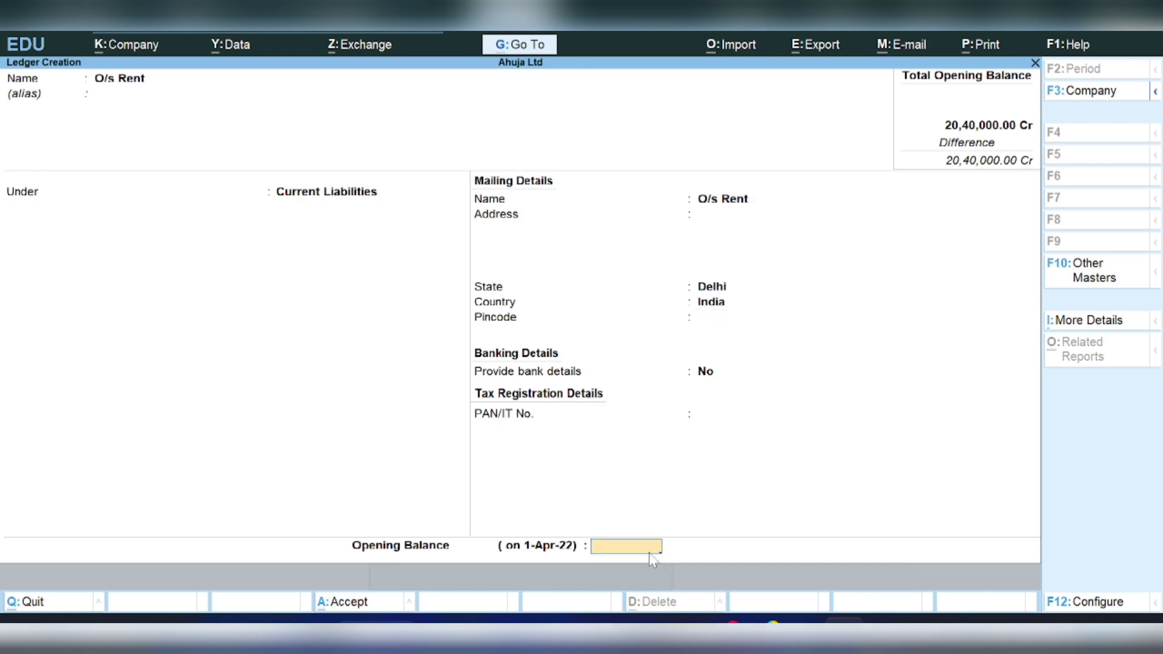
{"action": "type", "text": "1,0"}
{"action": "type", "text": "0,000"}
{"action": "key", "text": "Return"}
{"action": "key", "text": "Return"}
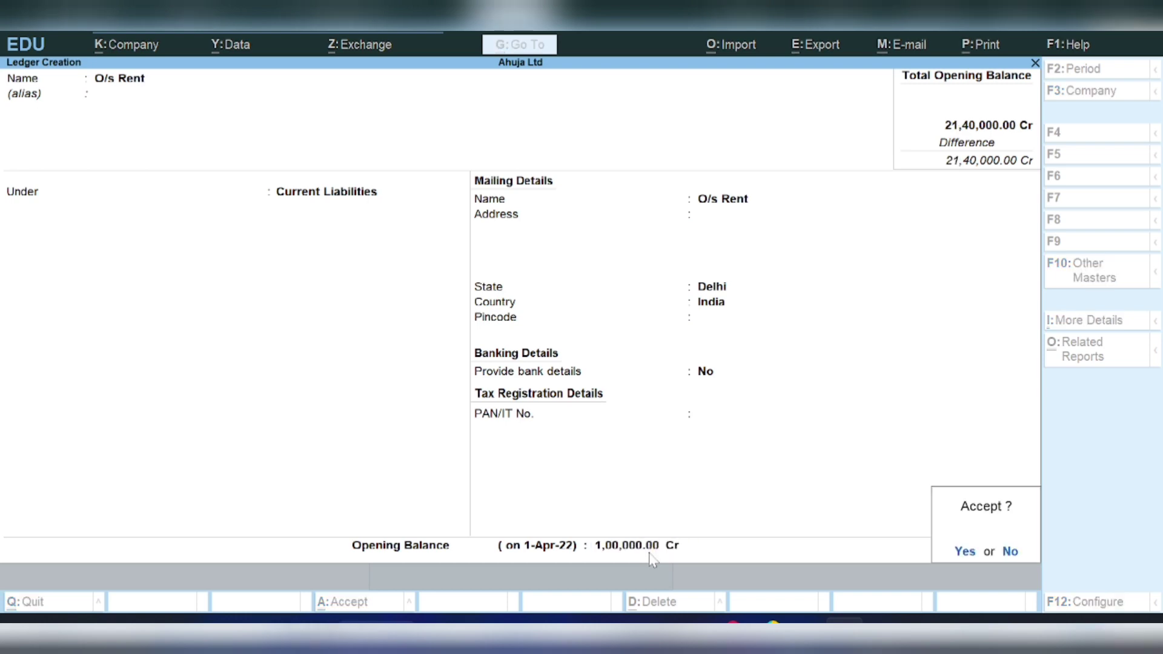
{"action": "key", "text": "Return"}
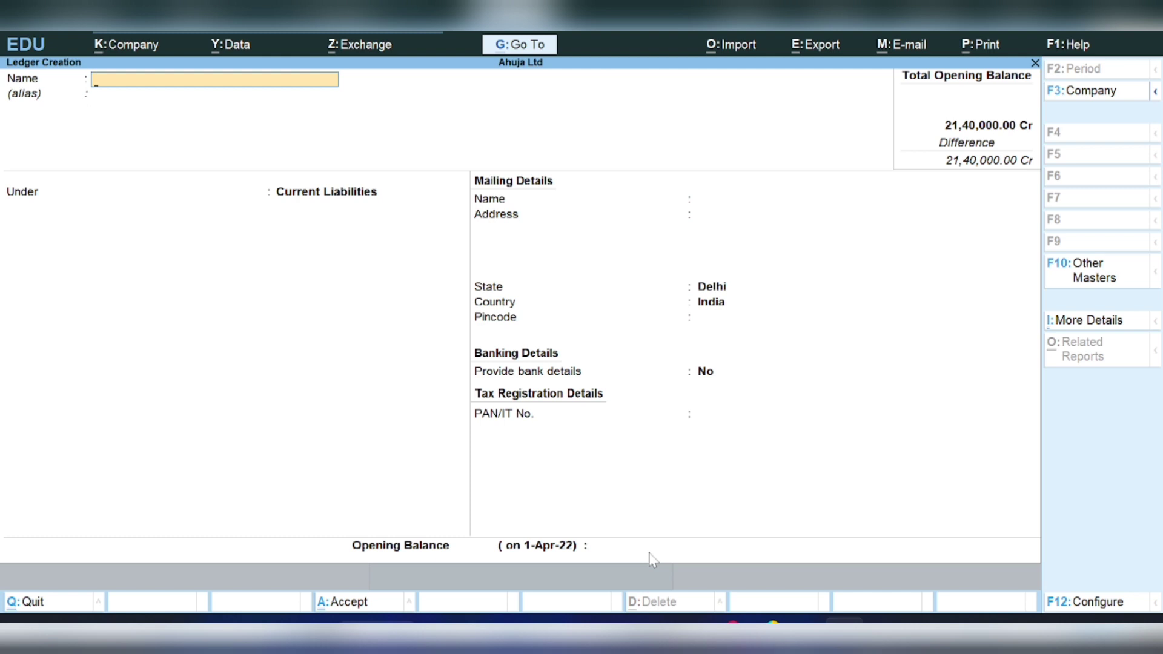
- Create Plant under Fixed Assets with a 9,00,000 Dr opening balance
{"action": "type", "text": "Plant"}
{"action": "key", "text": "Return"}
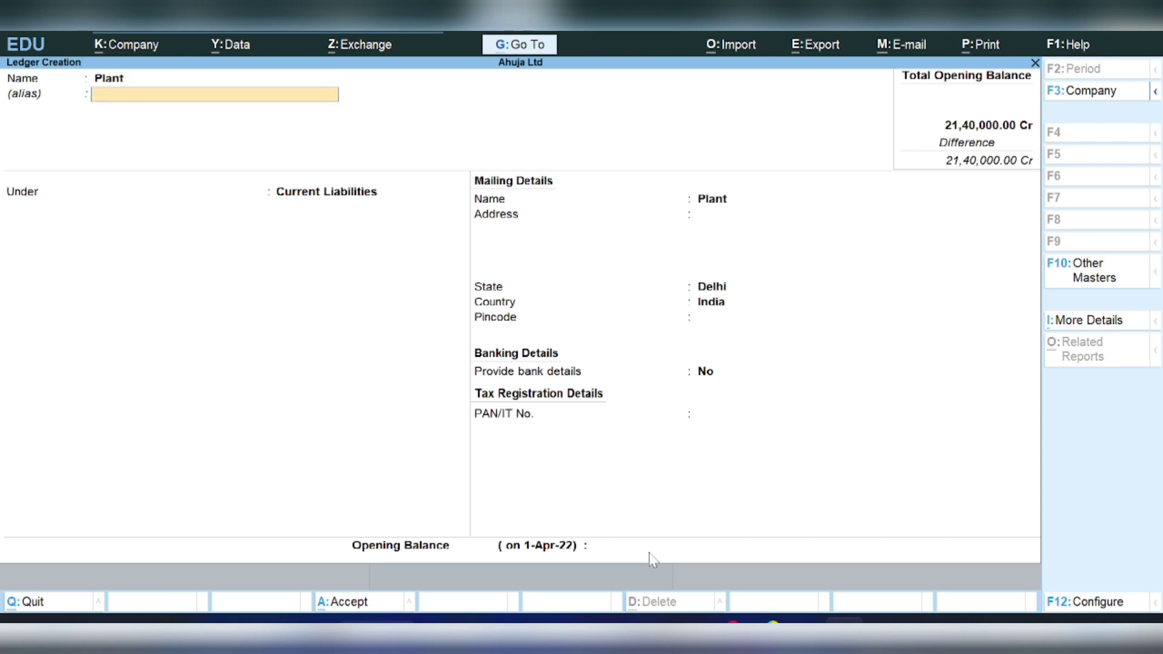
{"action": "key", "text": "Return"}
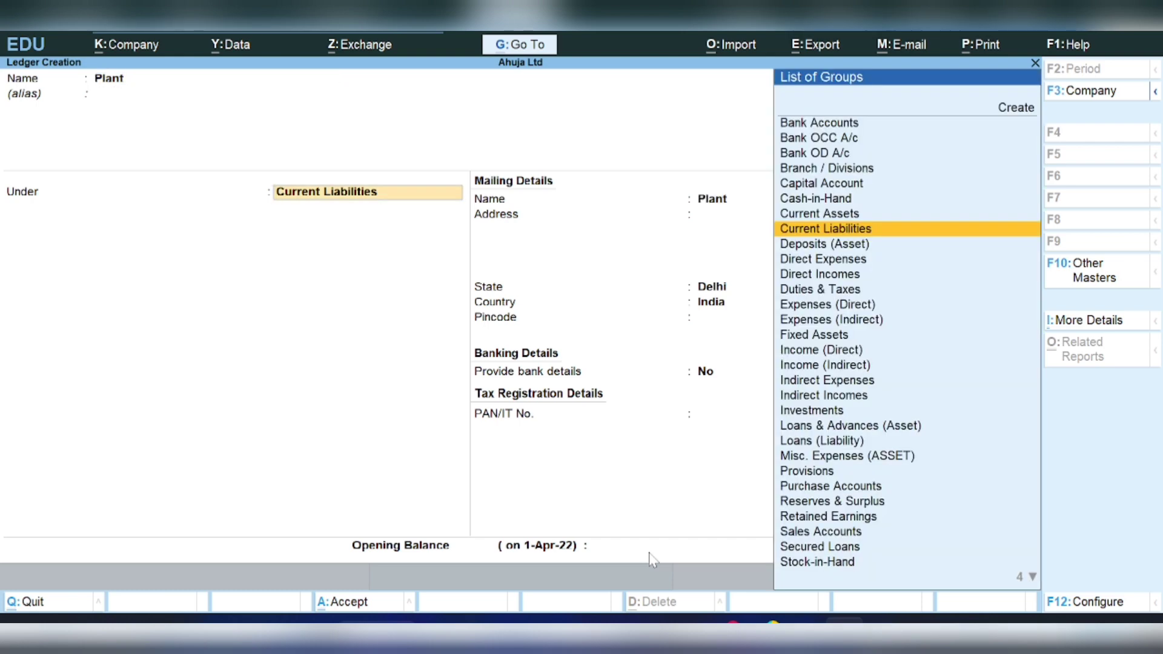
{"action": "key", "text": "Down"}
{"action": "key", "text": "Down"}
{"action": "key", "text": "Down"}
{"action": "key", "text": "Down"}
{"action": "key", "text": "Down"}
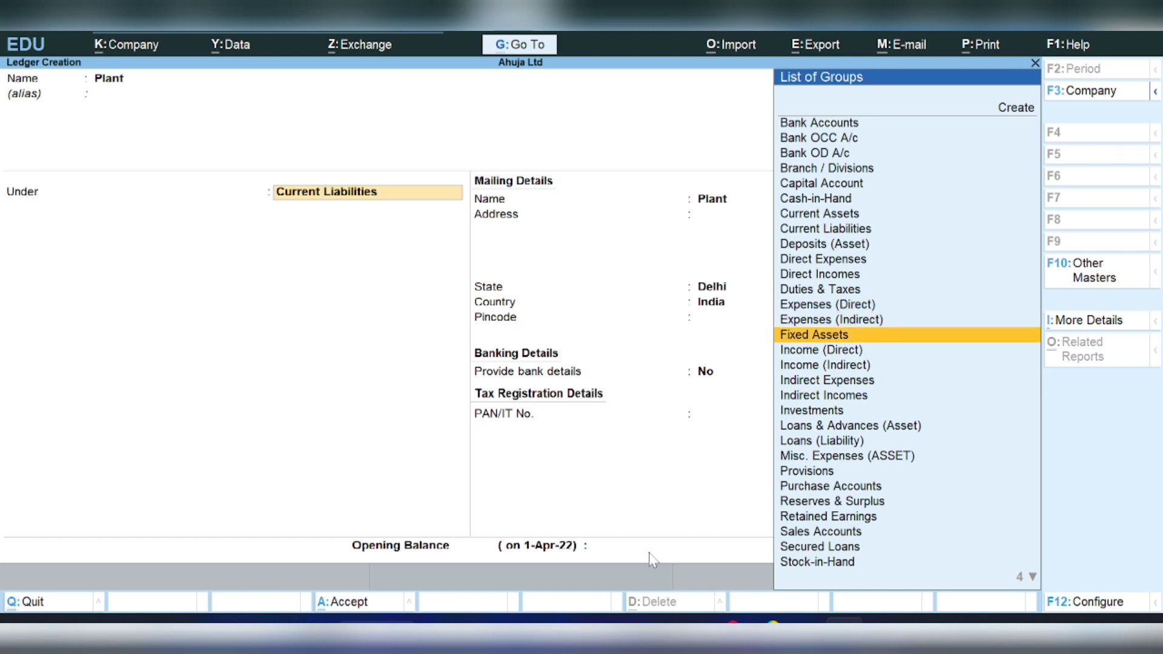
{"action": "key", "text": "Return"}
{"action": "key", "text": "Return"}
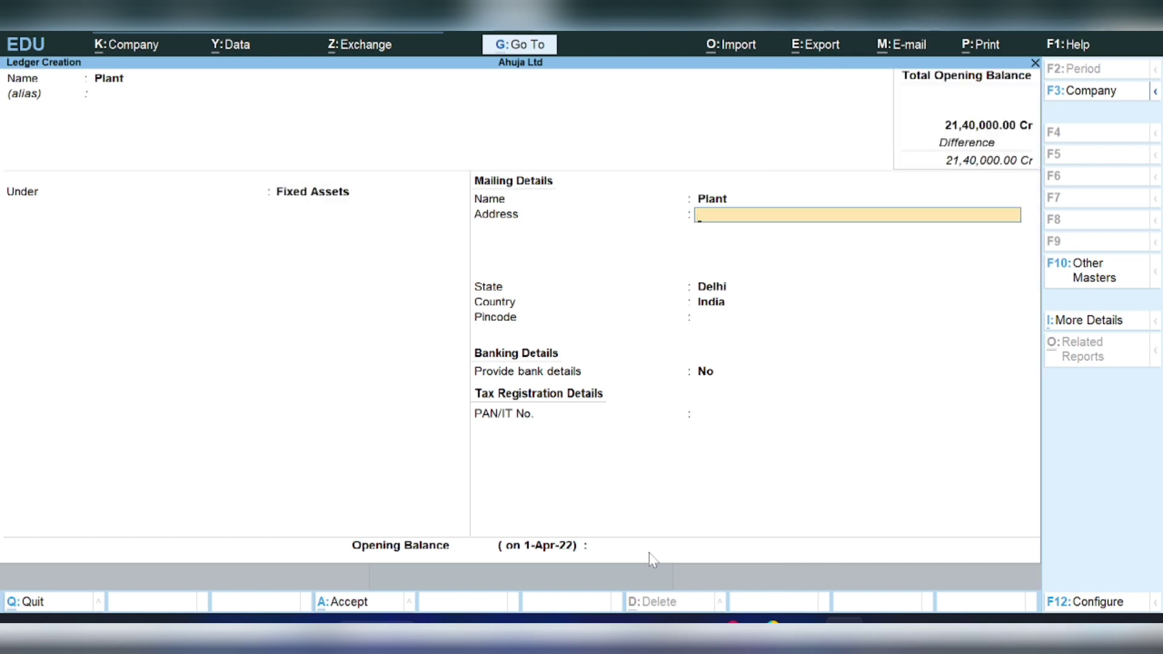
{"action": "key", "text": "Return"}
{"action": "key", "text": "Return"}
{"action": "key", "text": "Return"}
{"action": "key", "text": "Return"}
{"action": "key", "text": "Return"}
{"action": "key", "text": "Return"}
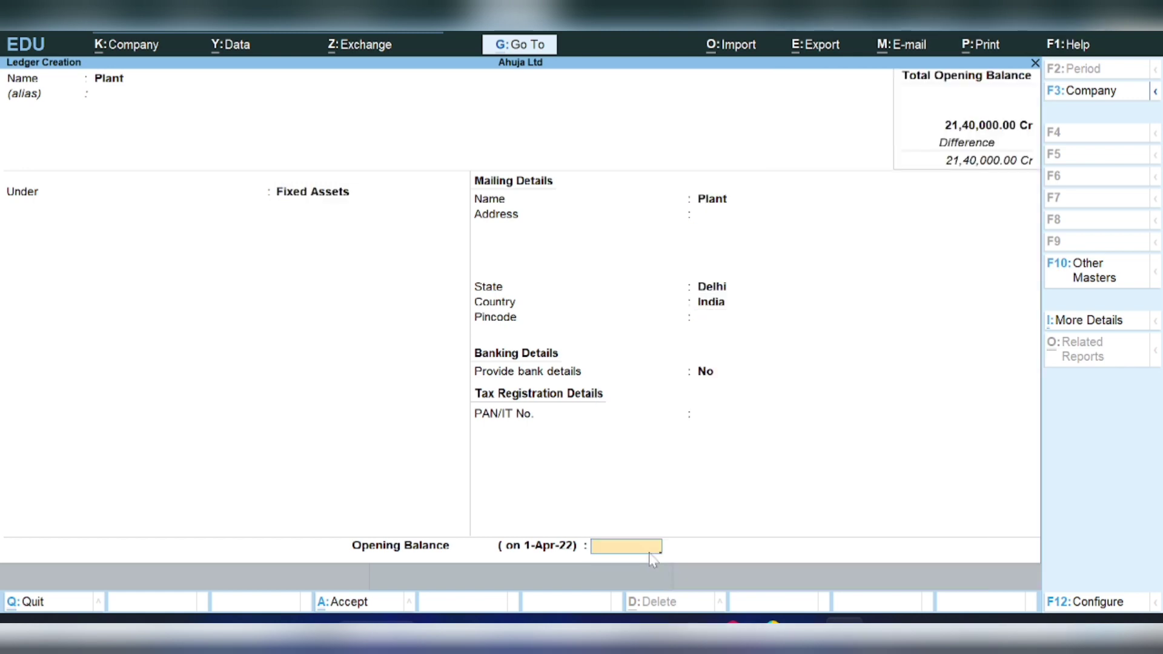
{"action": "type", "text": "9,00,"}
{"action": "type", "text": "00000"}
{"action": "key", "text": "Return"}
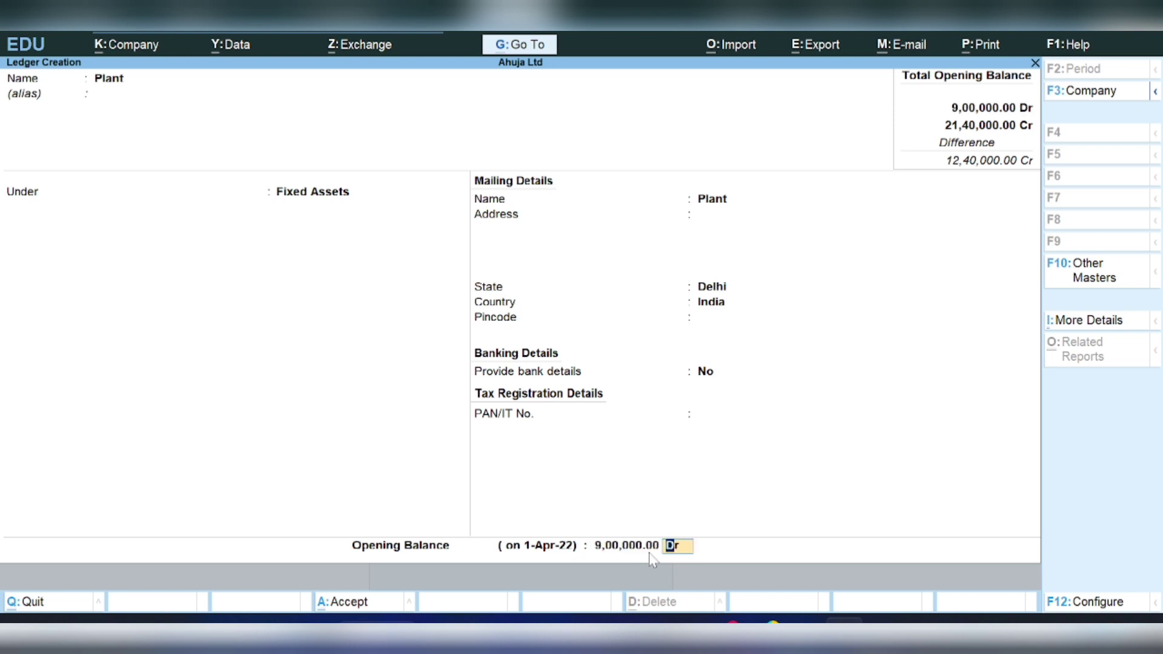
{"action": "key", "text": "Return"}
{"action": "key", "text": "Return"}
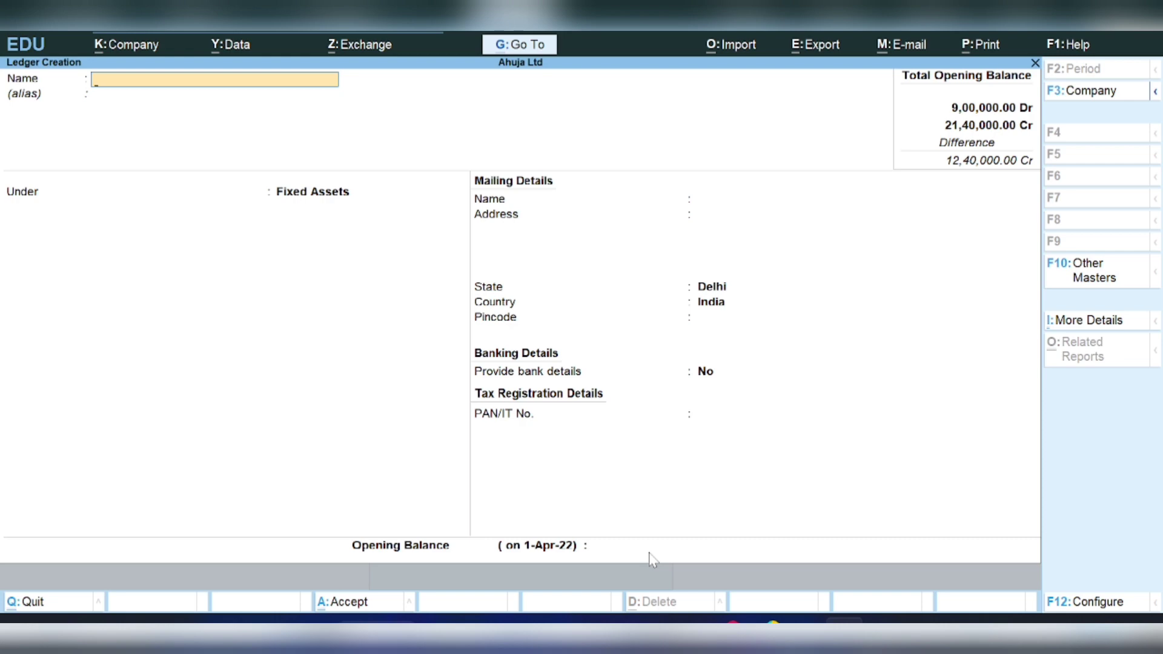
- Create the debtor's ledger under Sundry Debtors with a 1,10,000 Dr bill-wise opening balance
{"action": "type", "text": "Shiran"}
{"action": "key", "text": "Return"}
{"action": "key", "text": "Return"}
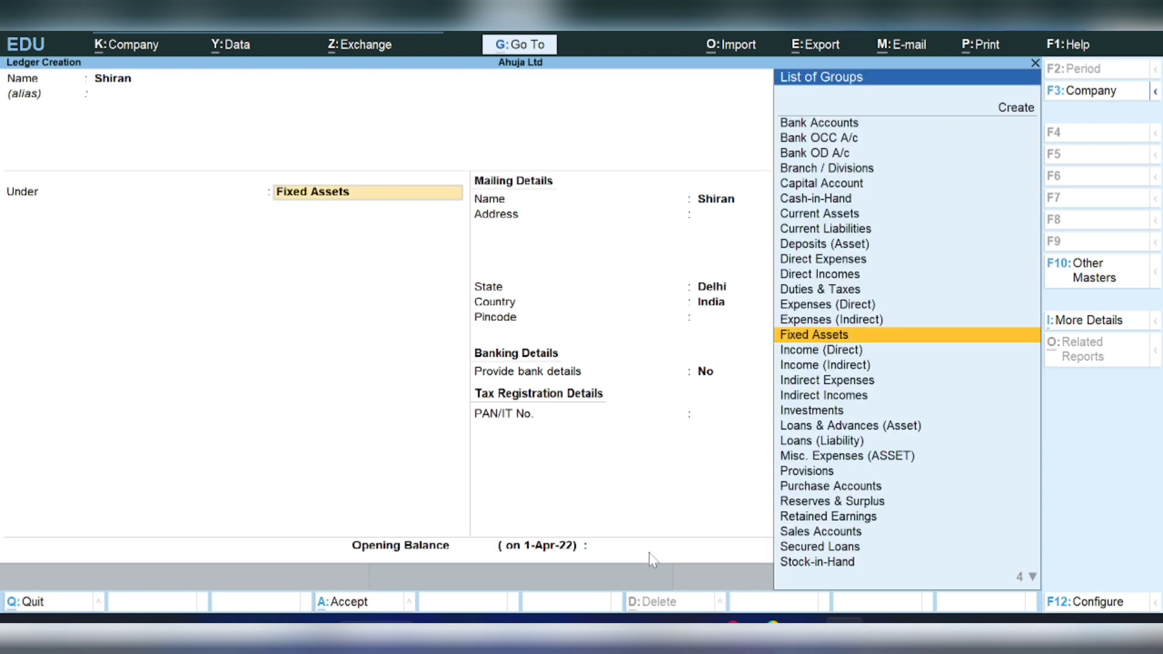
{"action": "key", "text": "Down"}
{"action": "key", "text": "Down"}
{"action": "key", "text": "Down"}
{"action": "key", "text": "Down"}
{"action": "key", "text": "Down"}
{"action": "key", "text": "Down"}
{"action": "key", "text": "Down"}
{"action": "key", "text": "Down"}
{"action": "key", "text": "Down"}
{"action": "key", "text": "Down"}
{"action": "key", "text": "Down"}
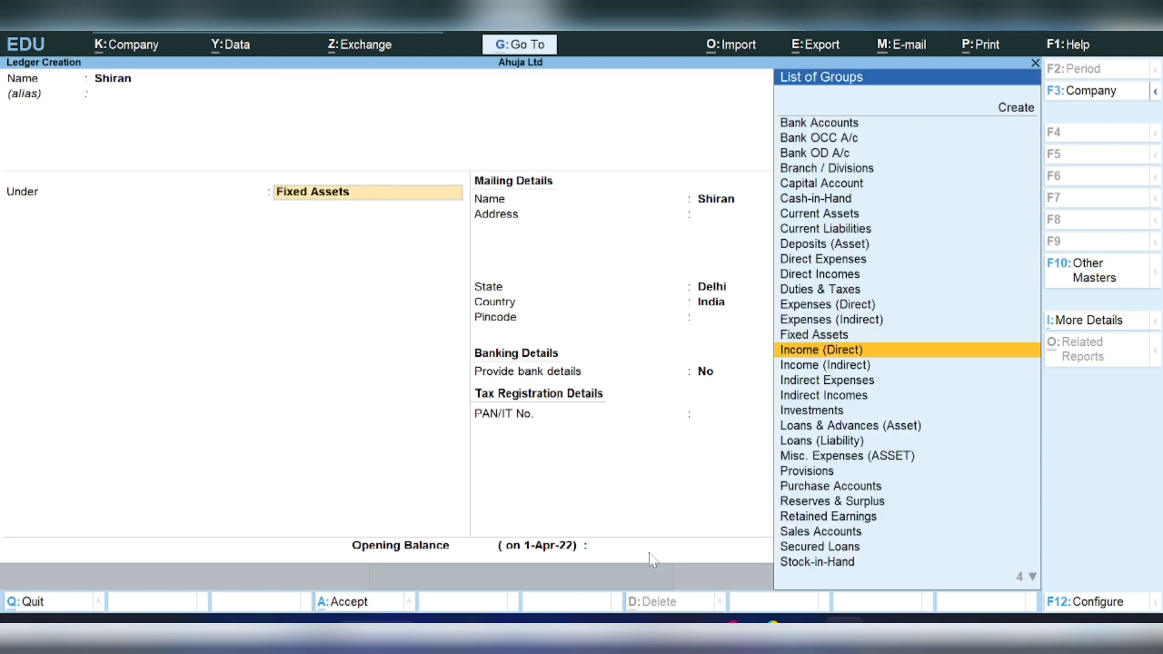
{"action": "key", "text": "Down"}
{"action": "key", "text": "Down"}
{"action": "key", "text": "Down"}
{"action": "key", "text": "Down"}
{"action": "key", "text": "Down"}
{"action": "key", "text": "Down"}
{"action": "key", "text": "Down"}
{"action": "key", "text": "Down"}
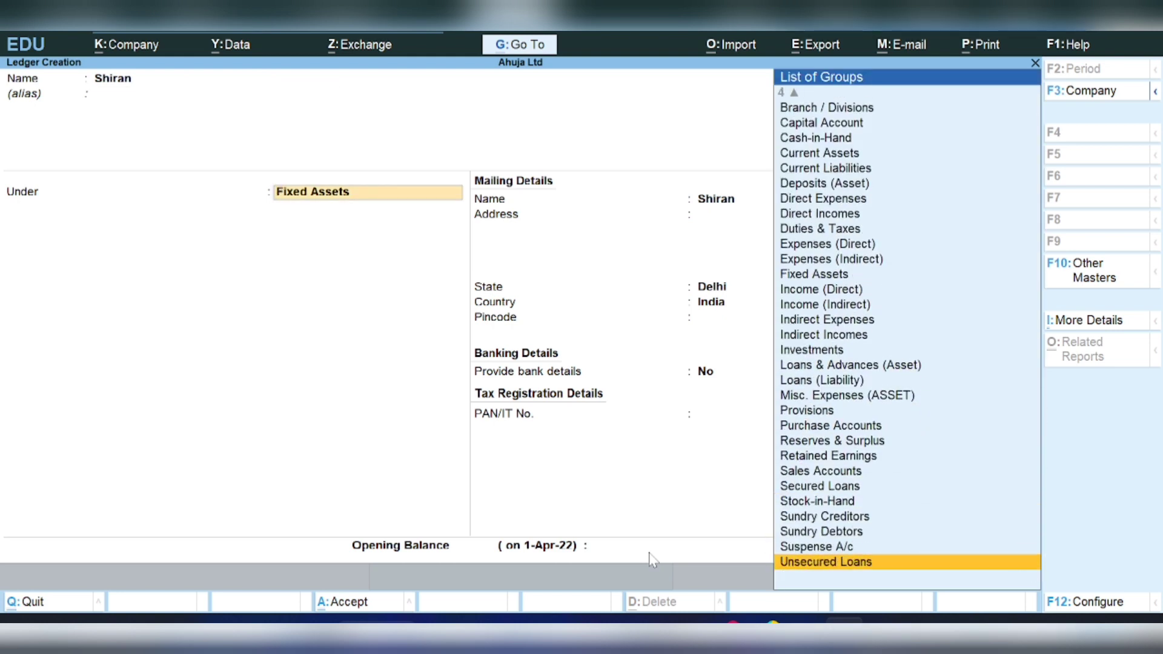
{"action": "key", "text": "Up"}
{"action": "key", "text": "Up"}
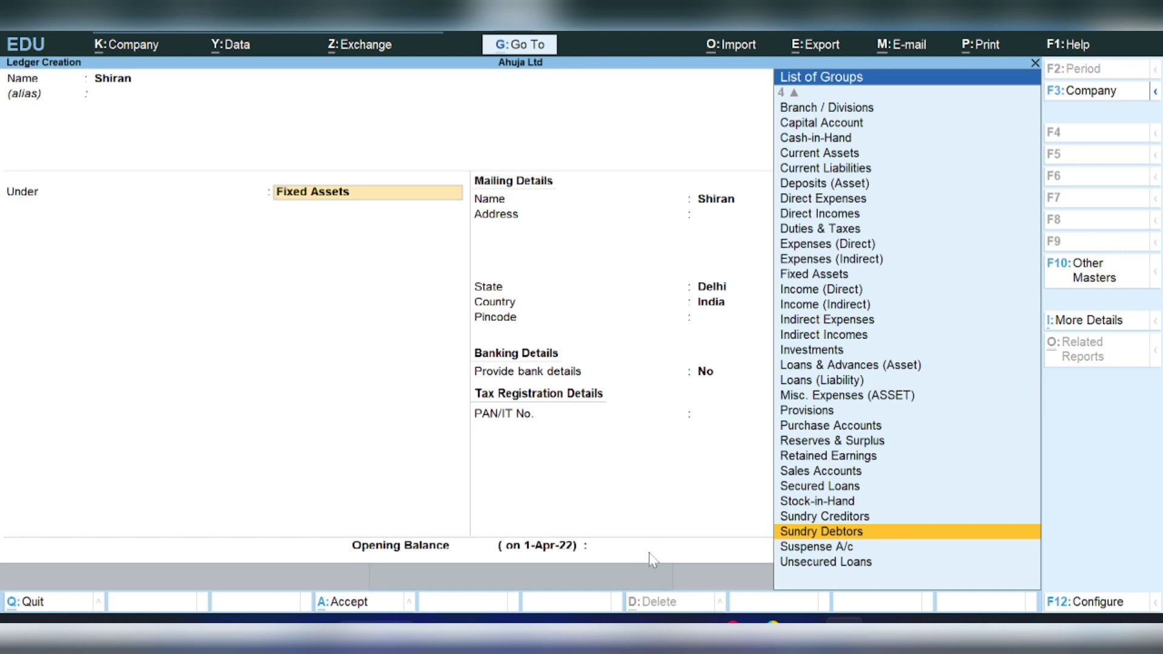
{"action": "key", "text": "Return"}
{"action": "key", "text": "Return"}
{"action": "key", "text": "Return"}
{"action": "key", "text": "Return"}
{"action": "key", "text": "Return"}
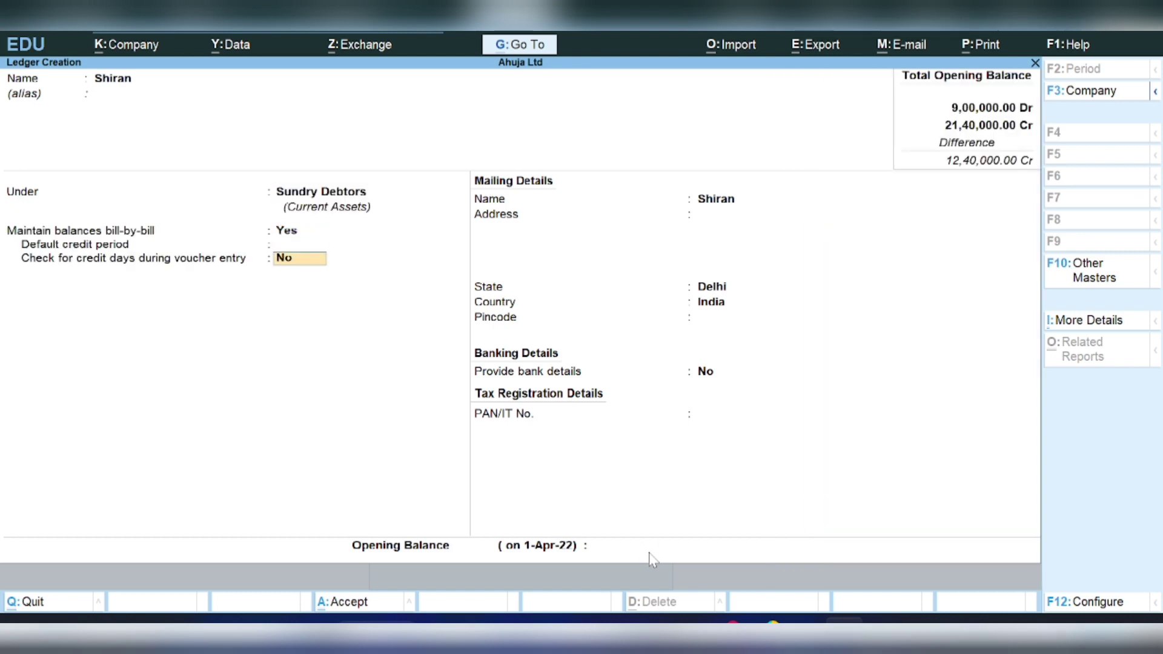
{"action": "key", "text": "Return"}
{"action": "key", "text": "Return"}
{"action": "key", "text": "Return"}
{"action": "key", "text": "Return"}
{"action": "key", "text": "Return"}
{"action": "key", "text": "Return"}
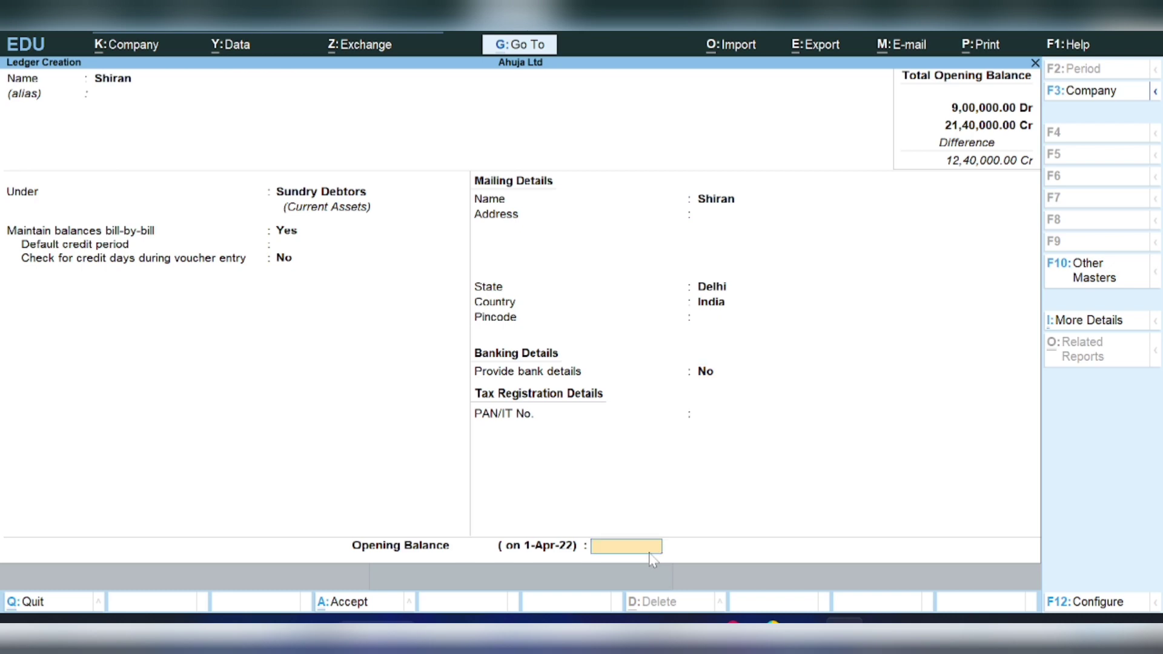
{"action": "type", "text": "1,10,"}
{"action": "type", "text": "0000"}
{"action": "key", "text": "Return"}
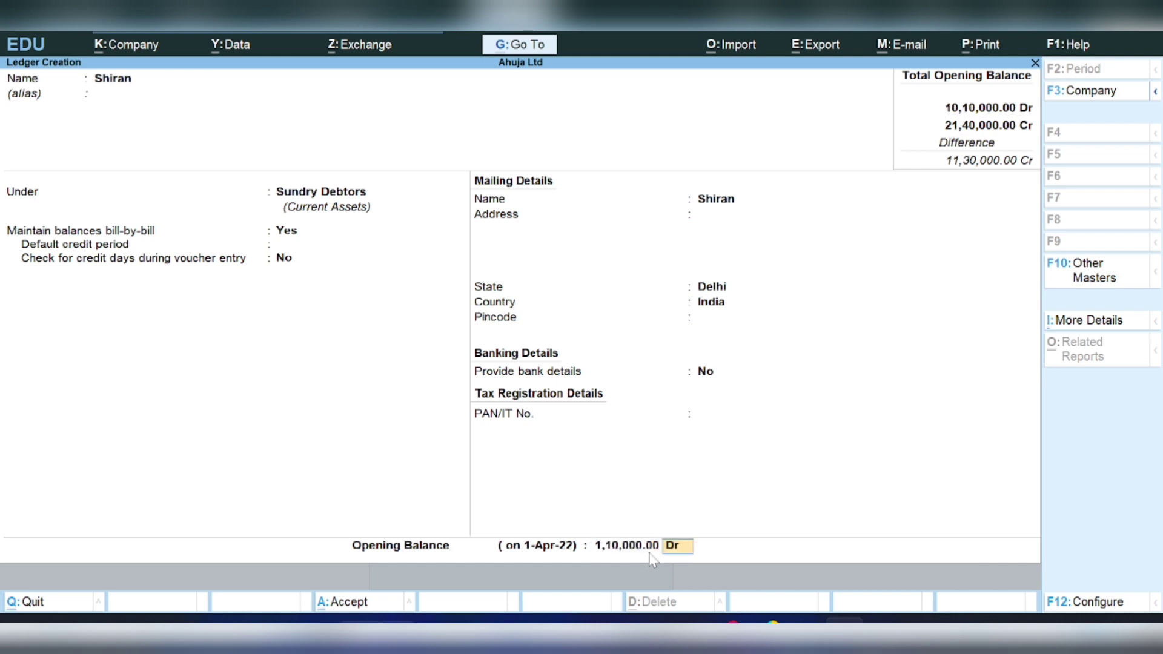
{"action": "key", "text": "Return"}
{"action": "key", "text": "Return"}
{"action": "key", "text": "Return"}
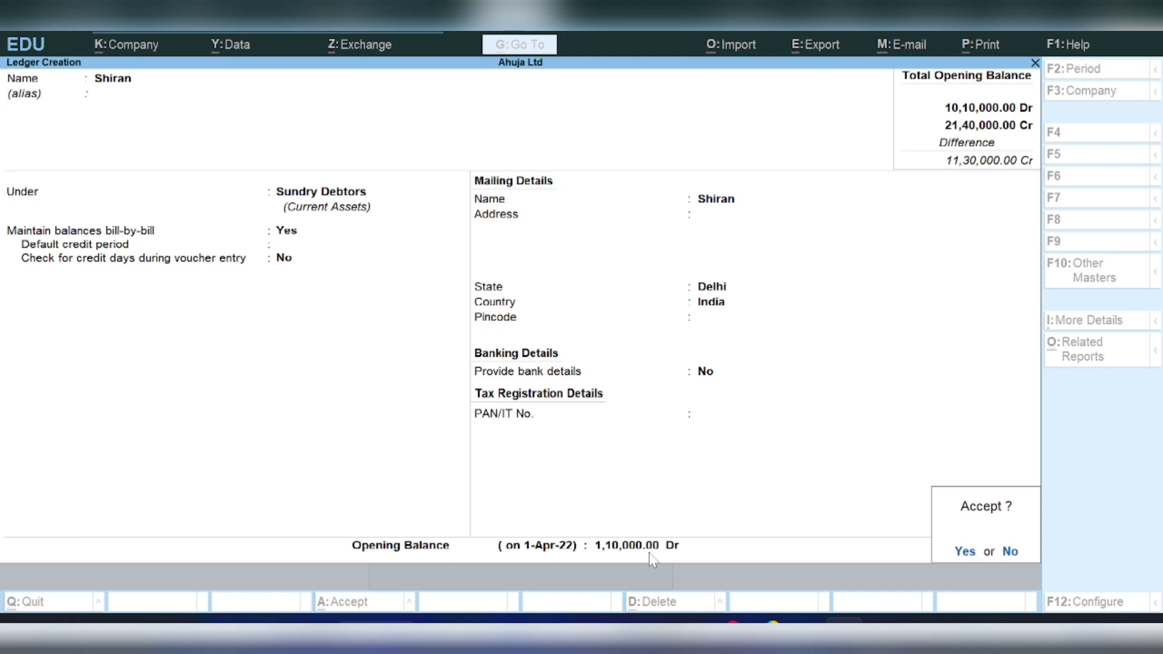
{"action": "key", "text": "Return"}
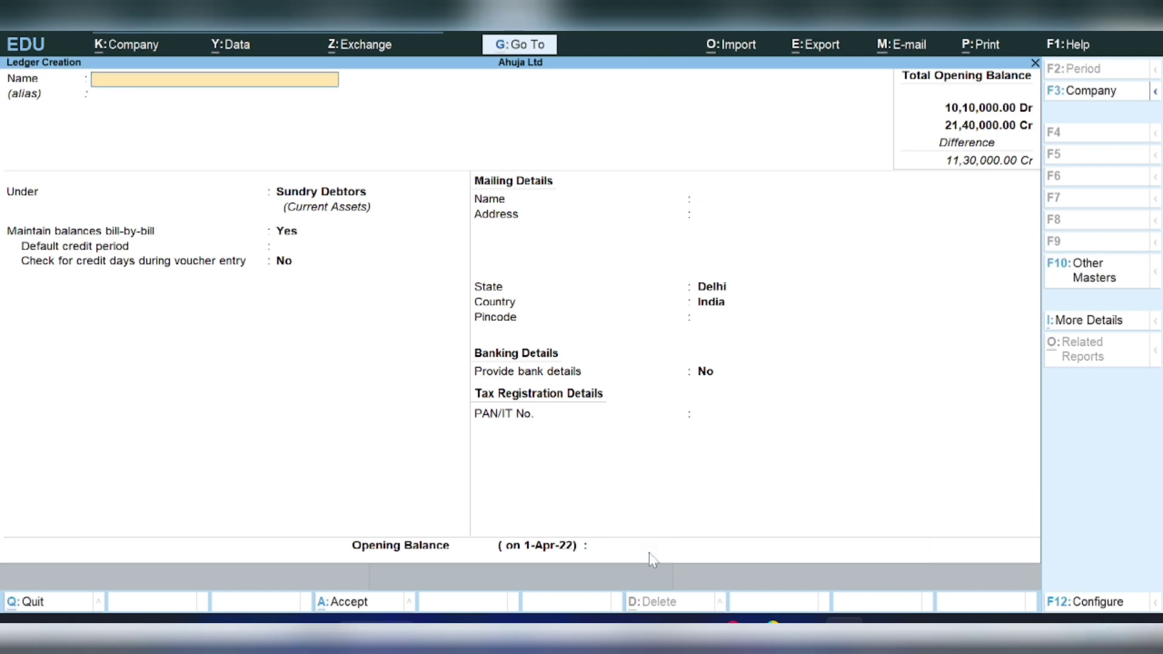
- Create the Bank of India ledger under Bank Accounts with an 8,50,000 Dr opening balance
{"action": "type", "text": "Bank of India"}
{"action": "key", "text": "Return"}
{"action": "key", "text": "Up"}
{"action": "key", "text": "Up"}
{"action": "key", "text": "Up"}
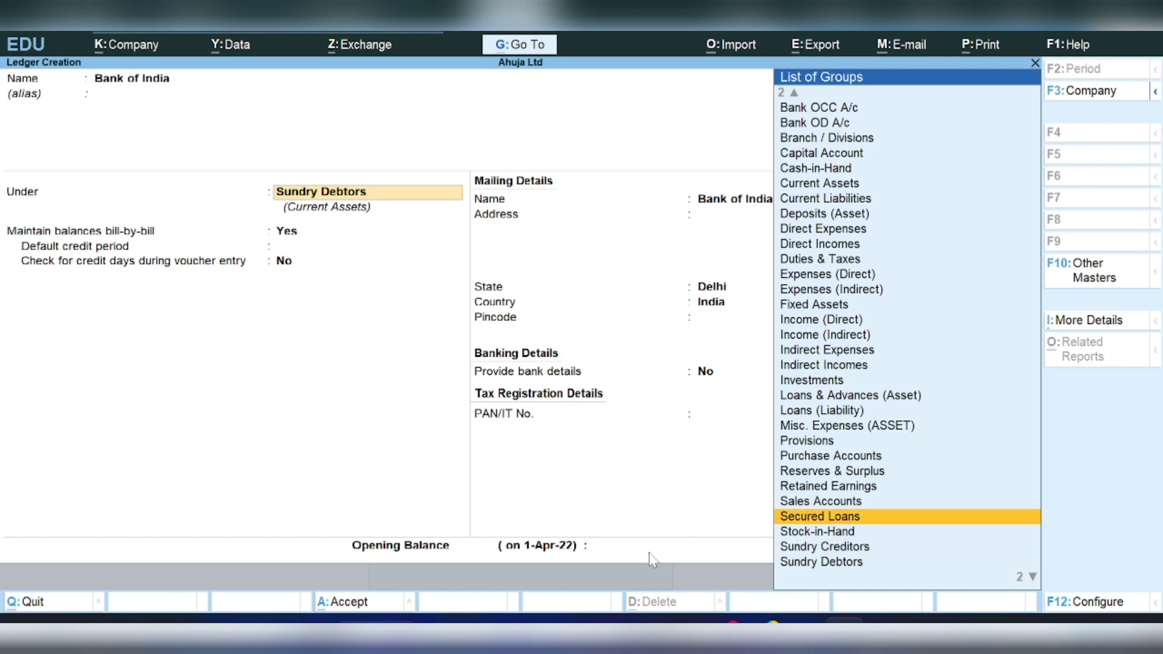
{"action": "key", "text": "Up"}
{"action": "key", "text": "Up"}
{"action": "key", "text": "Up"}
{"action": "key", "text": "Up"}
{"action": "key", "text": "Up"}
{"action": "key", "text": "Up"}
{"action": "key", "text": "Up"}
{"action": "key", "text": "Up"}
{"action": "key", "text": "Up"}
{"action": "key", "text": "Up"}
{"action": "key", "text": "Up"}
{"action": "key", "text": "Up"}
{"action": "key", "text": "Up"}
{"action": "key", "text": "Up"}
{"action": "key", "text": "Up"}
{"action": "key", "text": "Up"}
{"action": "key", "text": "Up"}
{"action": "key", "text": "Up"}
{"action": "key", "text": "Up"}
{"action": "key", "text": "Up"}
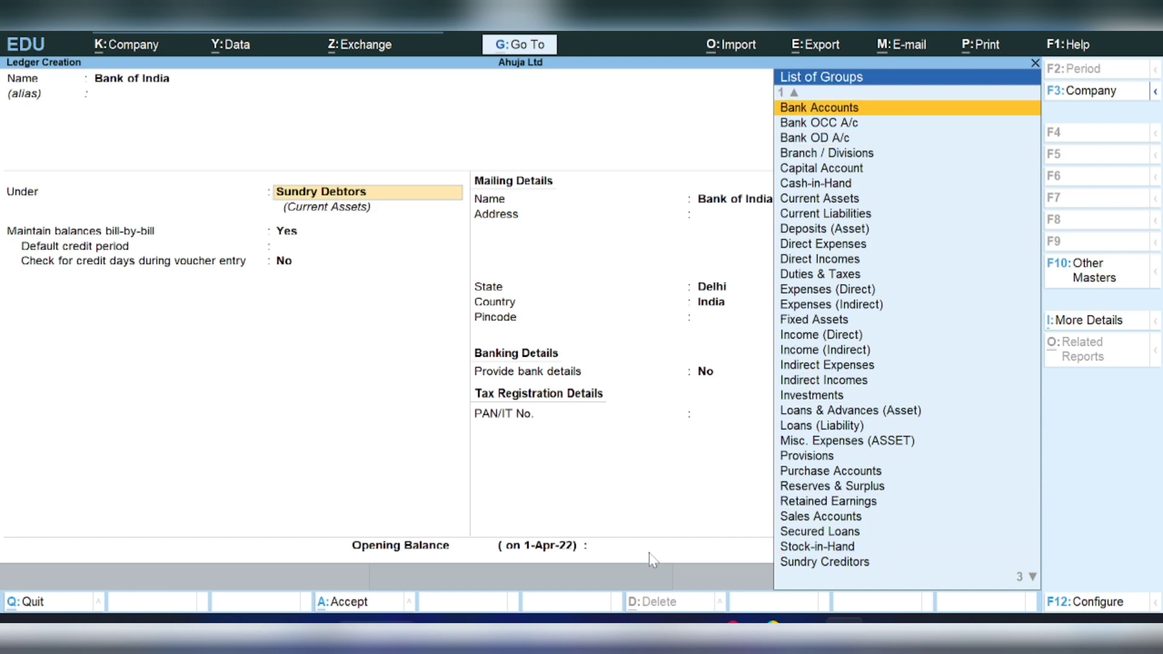
{"action": "key", "text": "Return"}
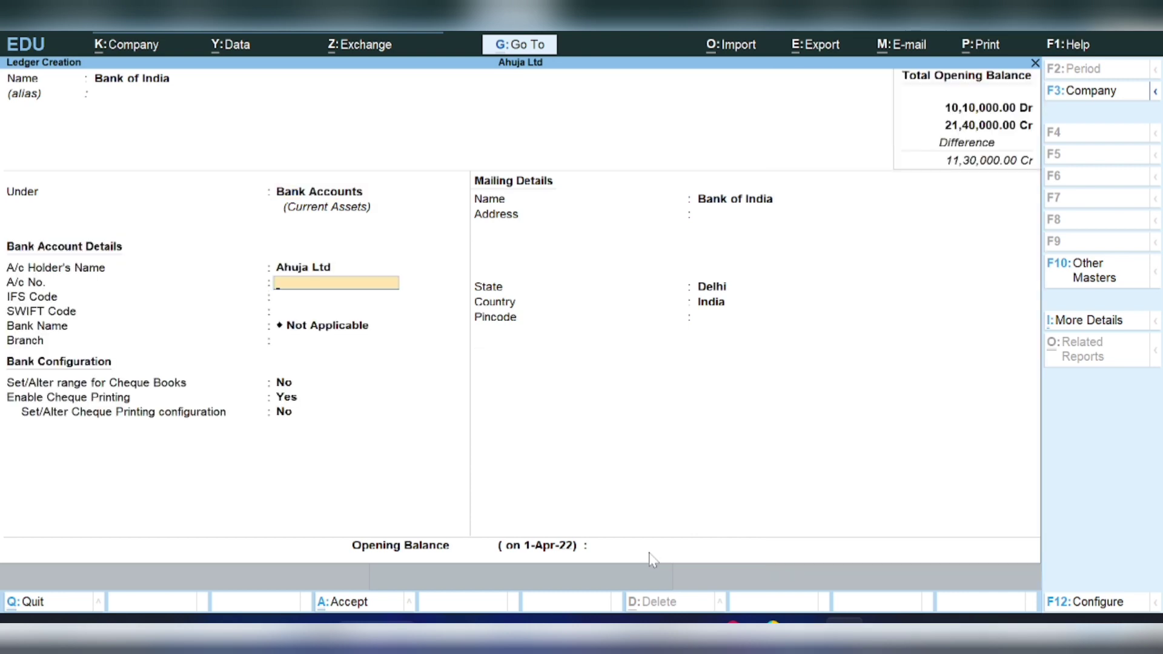
{"action": "key", "text": "Return"}
{"action": "key", "text": "Return"}
{"action": "key", "text": "Return"}
{"action": "key", "text": "Return"}
{"action": "key", "text": "Return"}
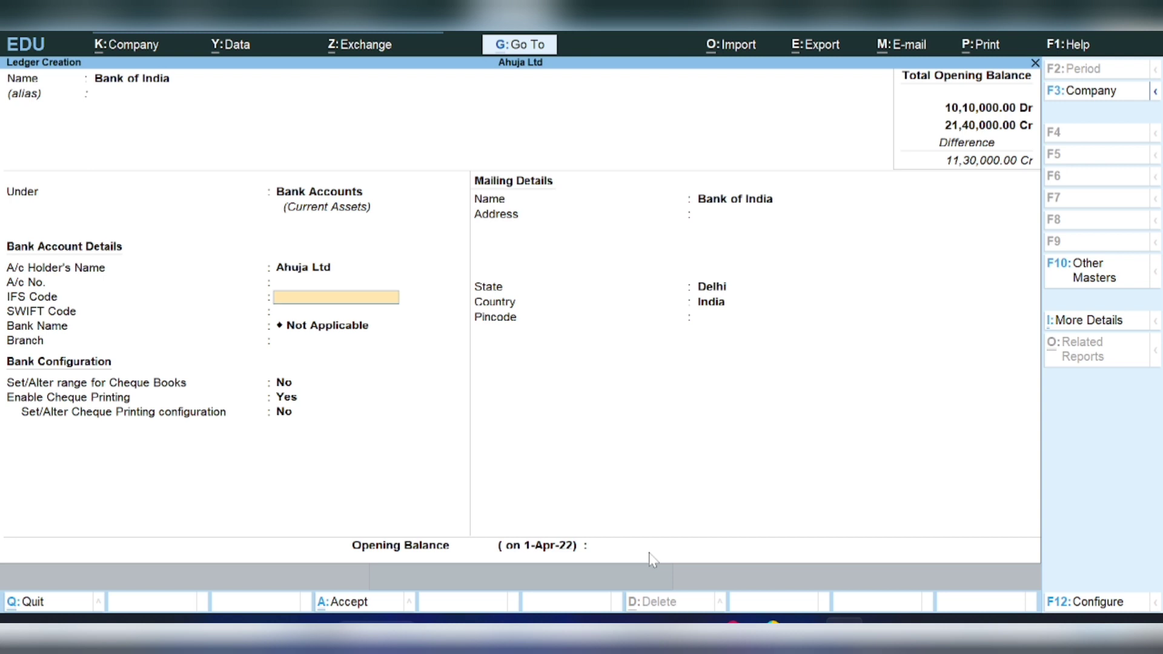
{"action": "key", "text": "Return"}
{"action": "key", "text": "Return"}
{"action": "key", "text": "Return"}
{"action": "key", "text": "Return"}
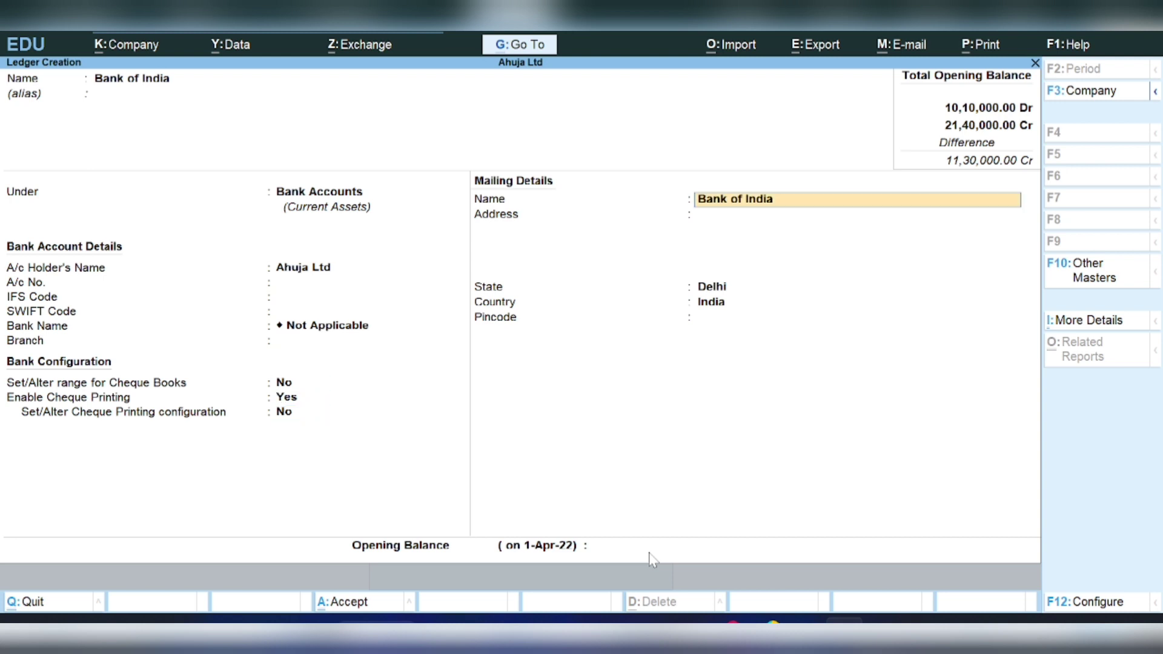
{"action": "key", "text": "Return"}
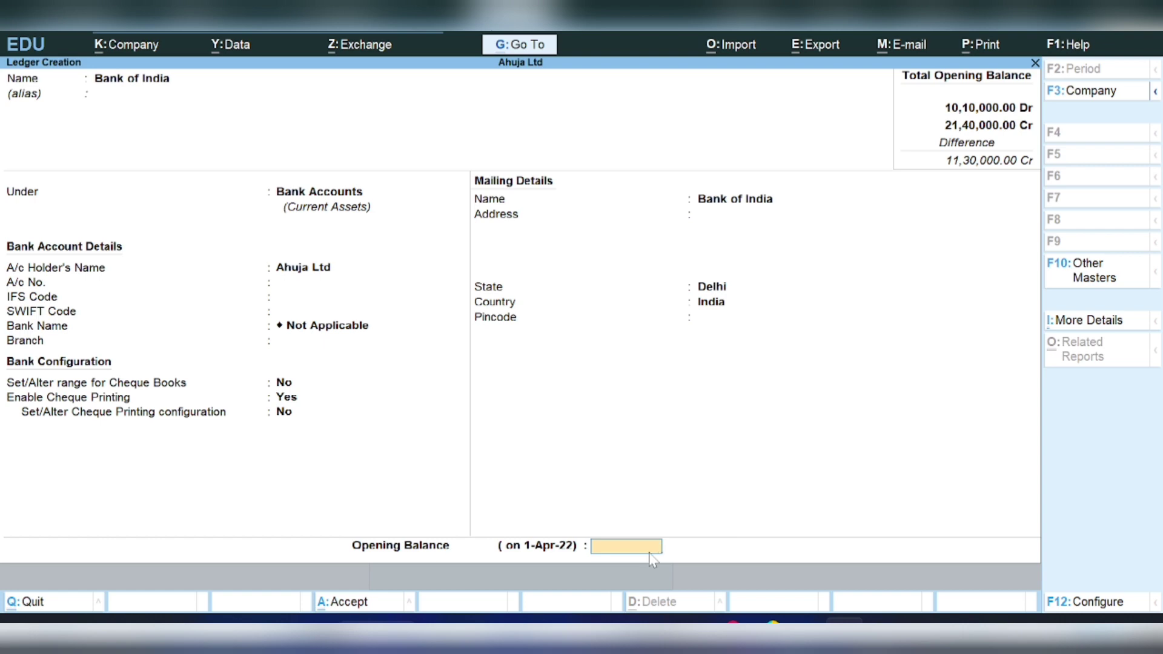
{"action": "type", "text": "850000"}
{"action": "key", "text": "Return"}
{"action": "key", "text": "Return"}
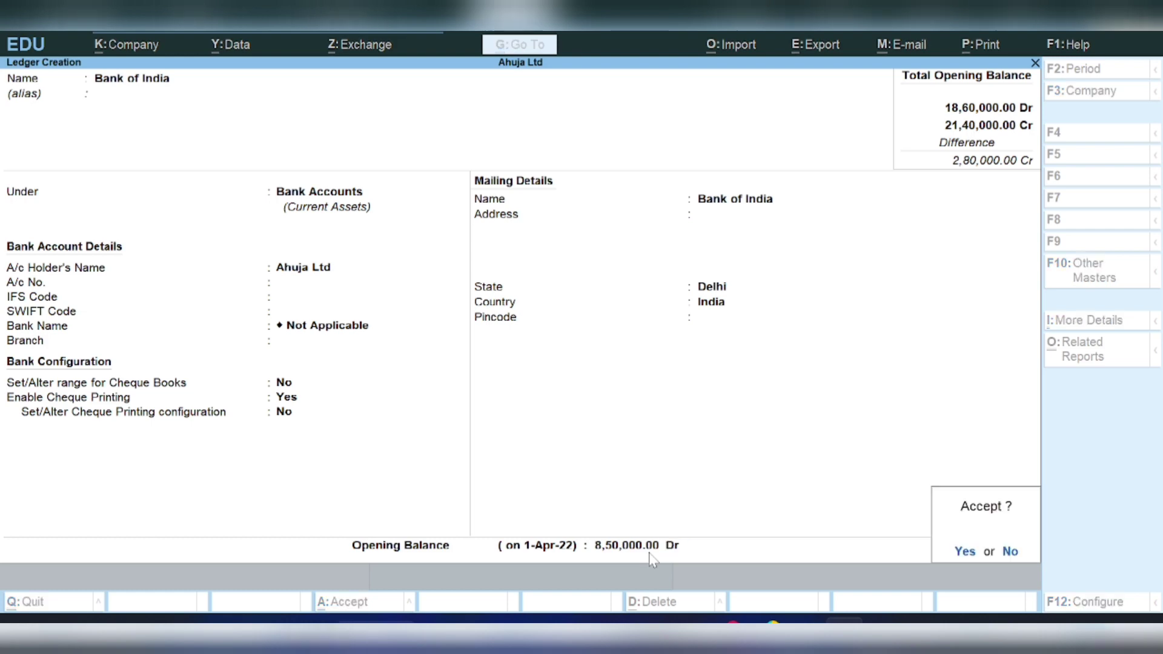
- Save Bank of India and create Prep insurance under Current Assets with a 1,00,000 Dr balance
{"action": "key", "text": "Return"}
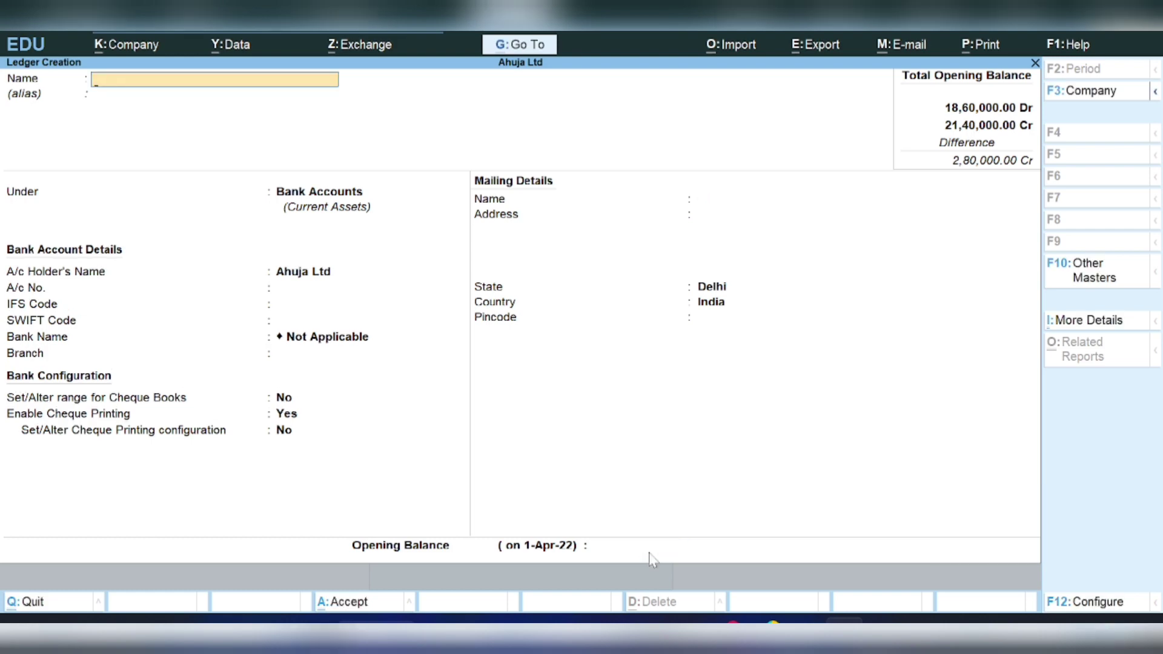
{"action": "type", "text": "Prep insurance"}
{"action": "key", "text": "Return"}
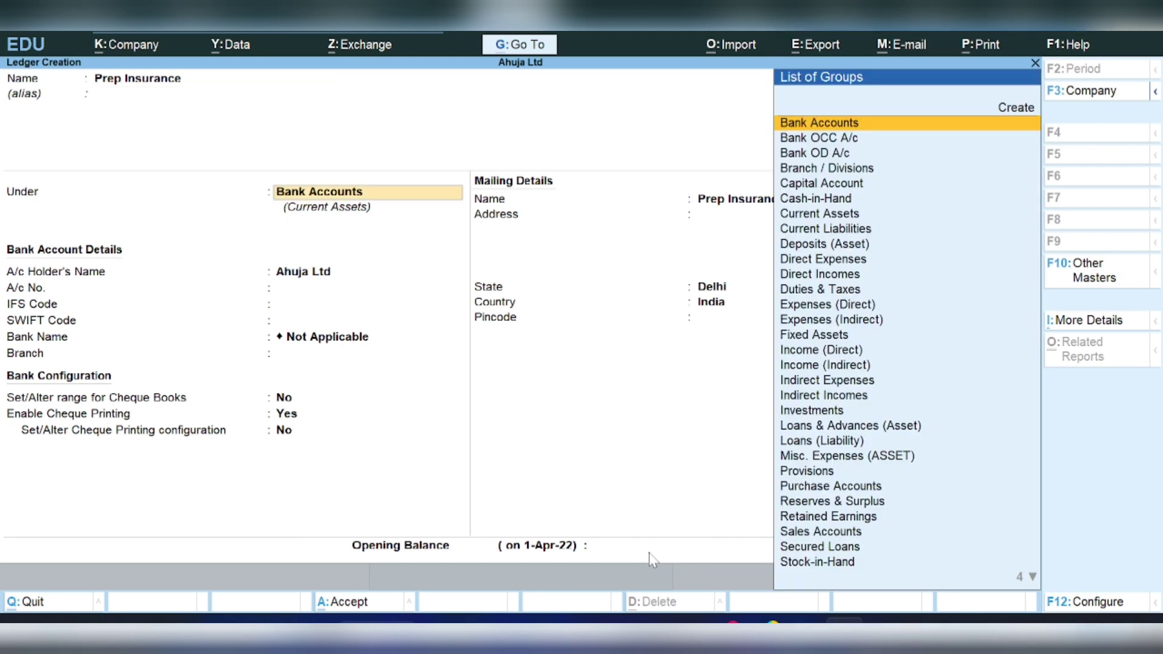
{"action": "key", "text": "Down"}
{"action": "key", "text": "Down"}
{"action": "key", "text": "Down"}
{"action": "key", "text": "Down"}
{"action": "key", "text": "Down"}
{"action": "key", "text": "Down"}
{"action": "key", "text": "Down"}
{"action": "key", "text": "Down"}
{"action": "key", "text": "Down"}
{"action": "key", "text": "Down"}
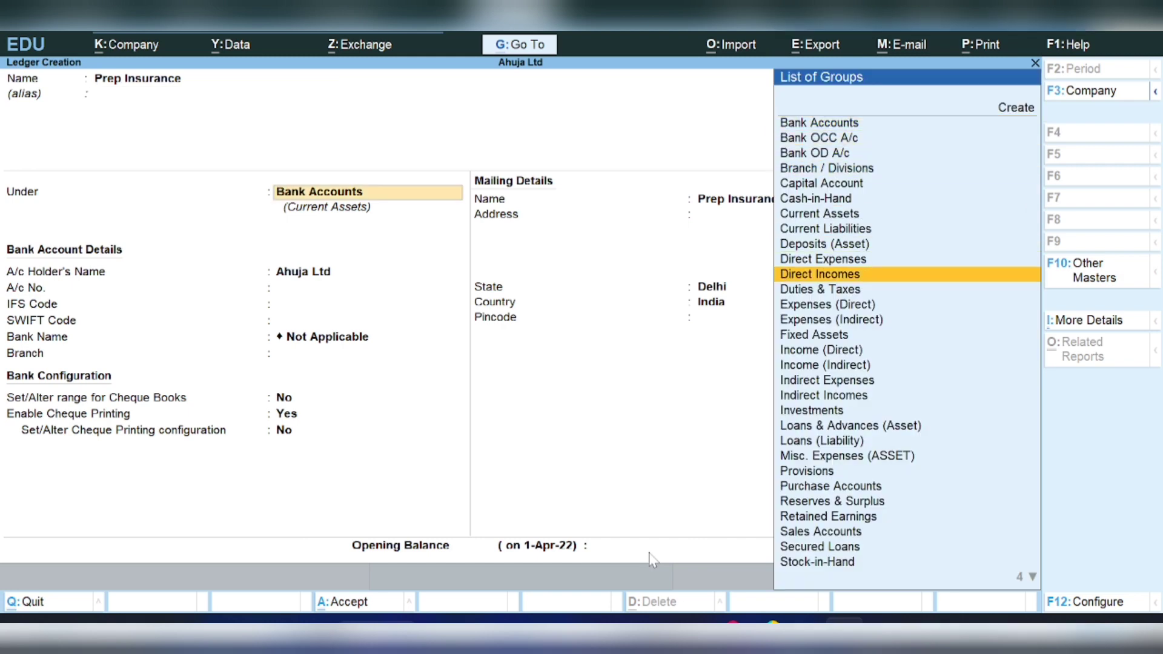
{"action": "key", "text": "Down"}
{"action": "key", "text": "Down"}
{"action": "key", "text": "Down"}
{"action": "key", "text": "Down"}
{"action": "key", "text": "Down"}
{"action": "key", "text": "Down"}
{"action": "key", "text": "Up"}
{"action": "key", "text": "Up"}
{"action": "key", "text": "Up"}
{"action": "key", "text": "Up"}
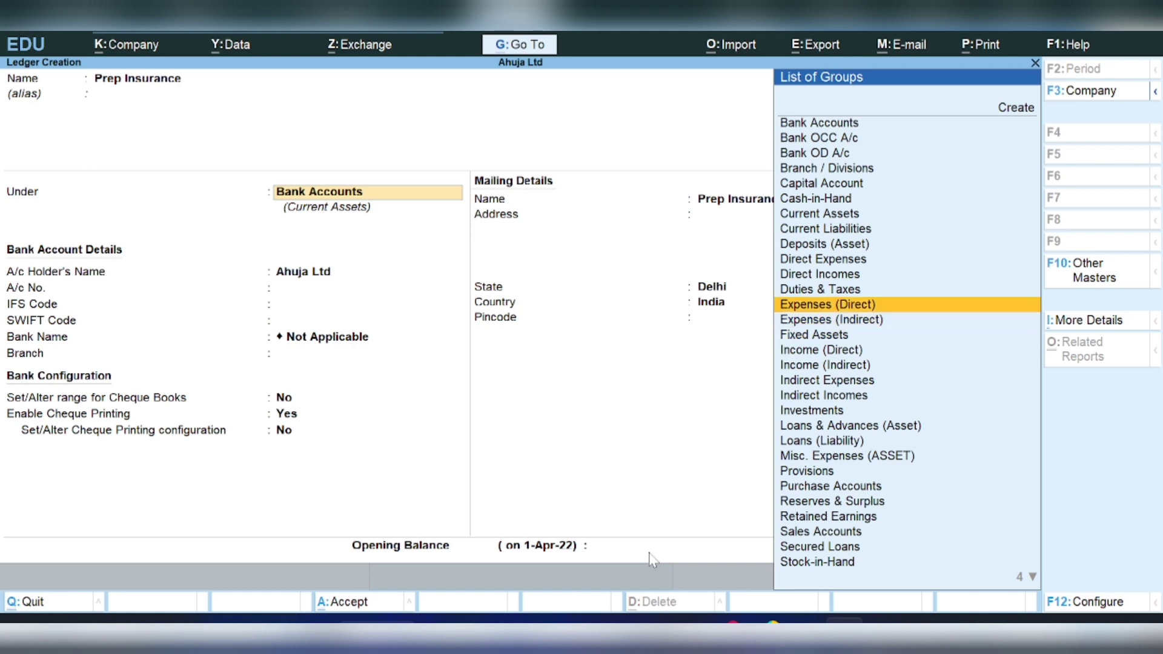
{"action": "key", "text": "Up"}
{"action": "key", "text": "Up"}
{"action": "key", "text": "Up"}
{"action": "key", "text": "Up"}
{"action": "key", "text": "Up"}
{"action": "key", "text": "Up"}
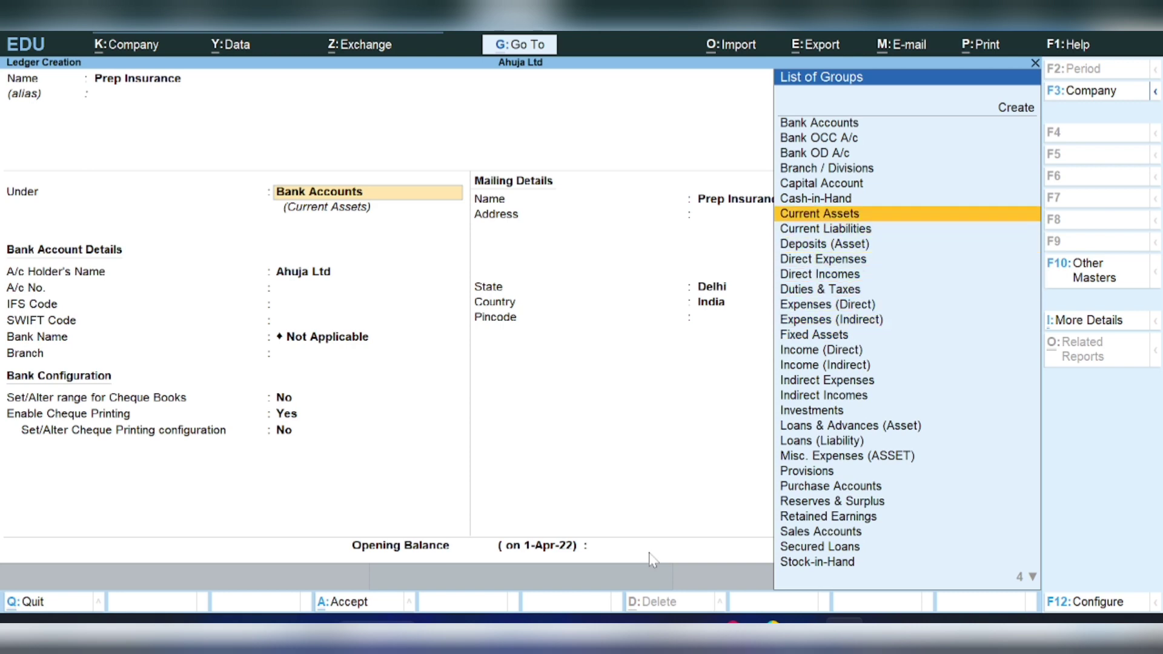
{"action": "key", "text": "Return"}
{"action": "key", "text": "Return"}
{"action": "key", "text": "Return"}
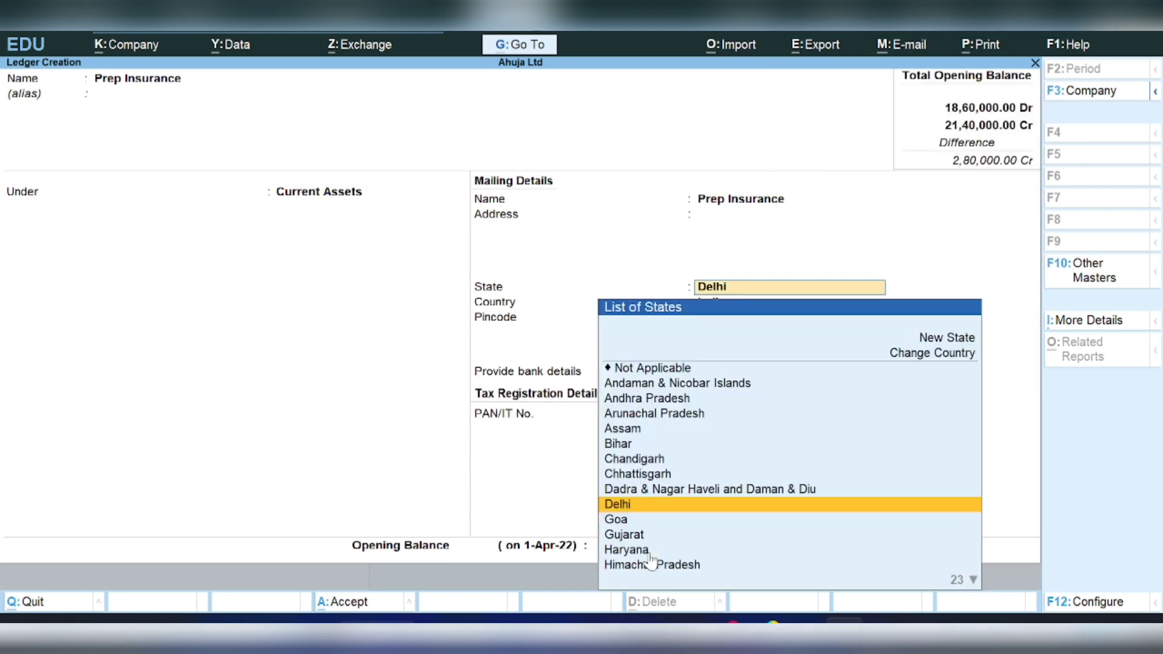
{"action": "key", "text": "Return"}
{"action": "key", "text": "Return"}
{"action": "key", "text": "Return"}
{"action": "key", "text": "Return"}
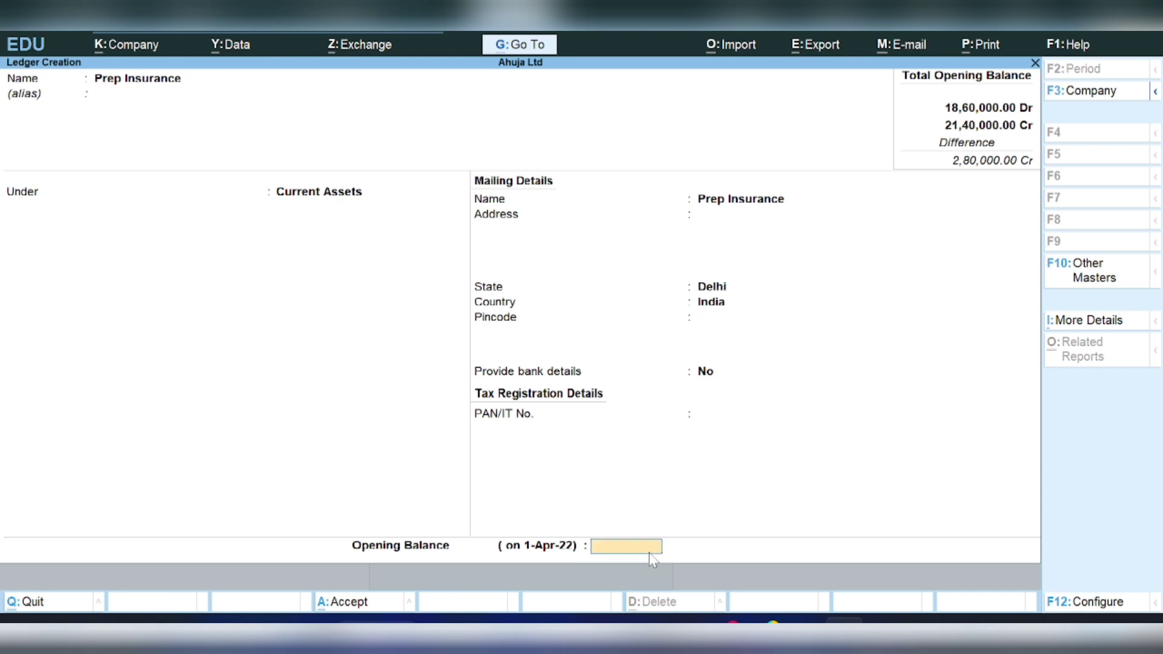
{"action": "type", "text": "100000"}
{"action": "key", "text": "Return"}
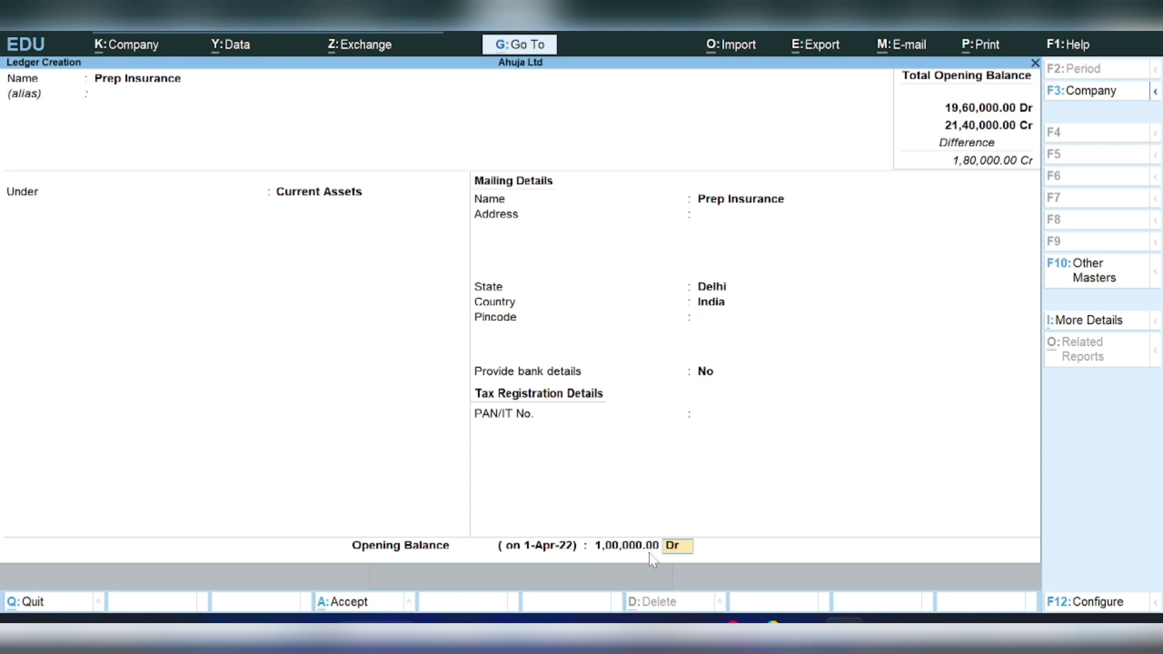
{"action": "key", "text": "Return"}
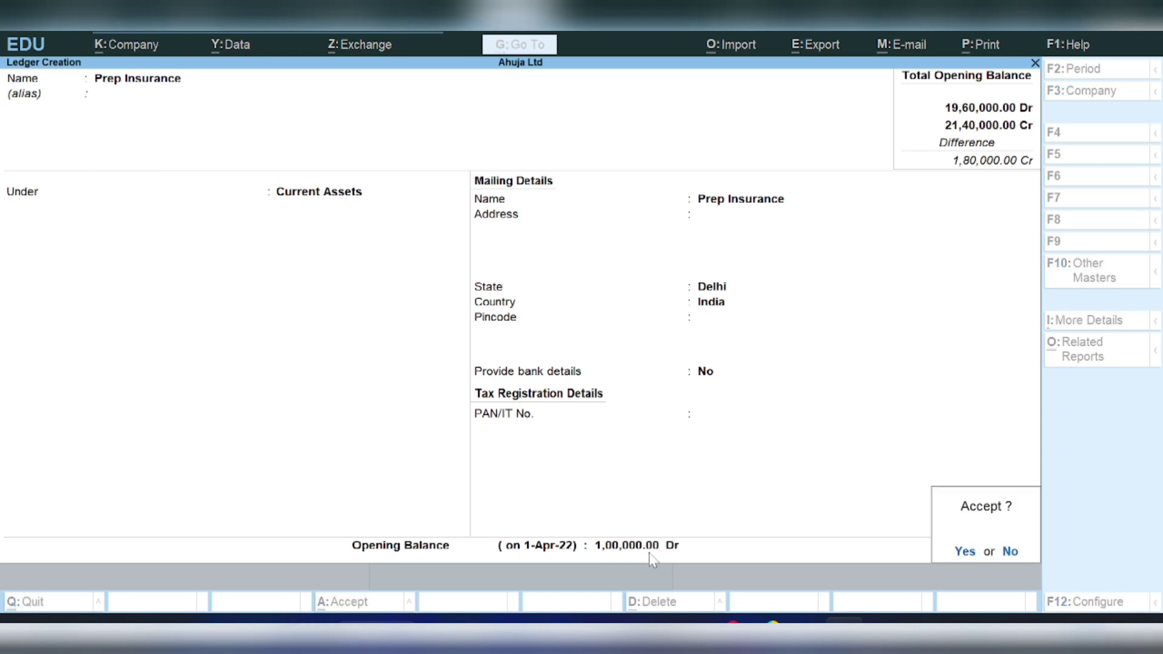
- Save the Prep Insurance ledger and close the blank ledger form that follows
{"action": "key", "text": "Return"}
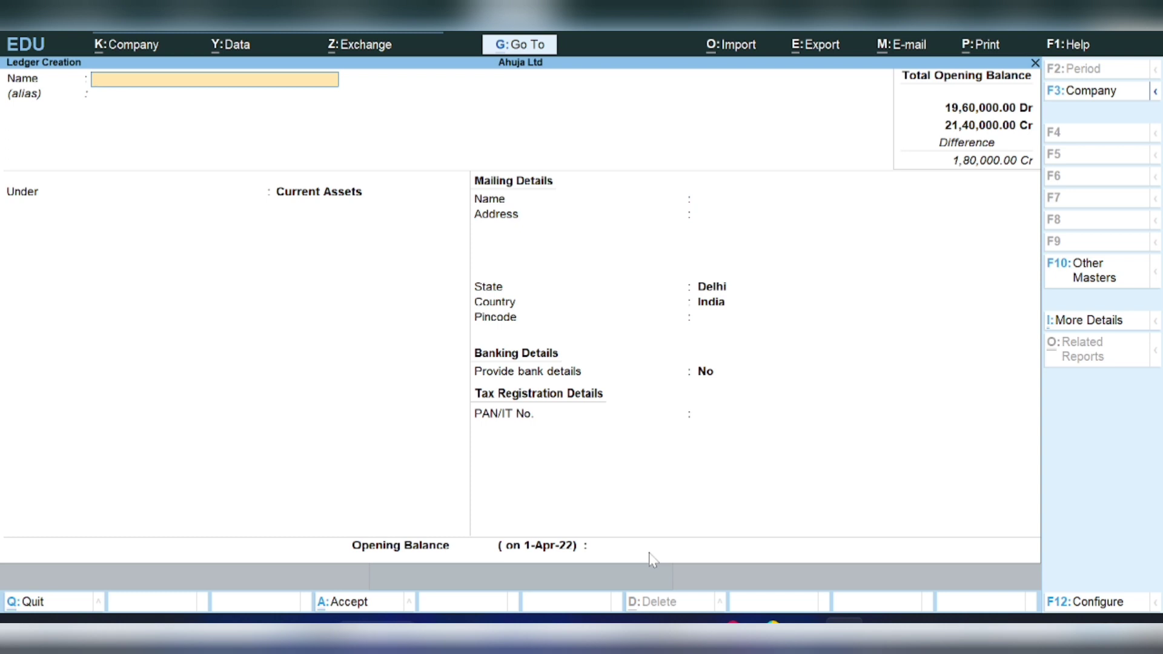
{"action": "key", "text": "Escape"}
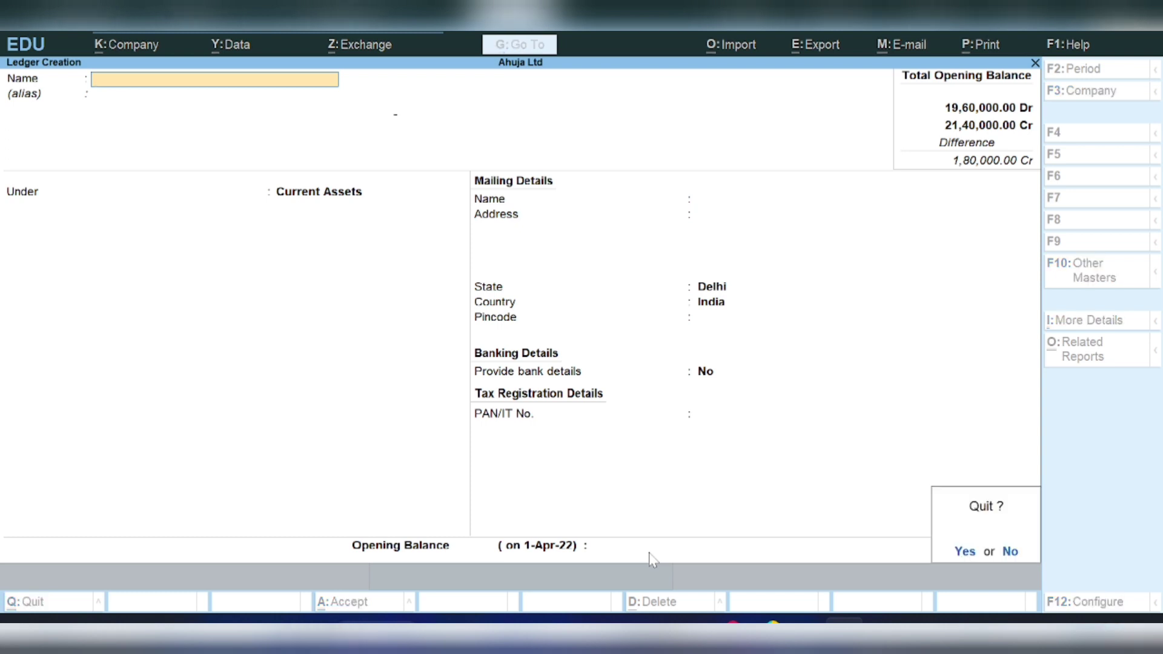
{"action": "key", "text": "y"}
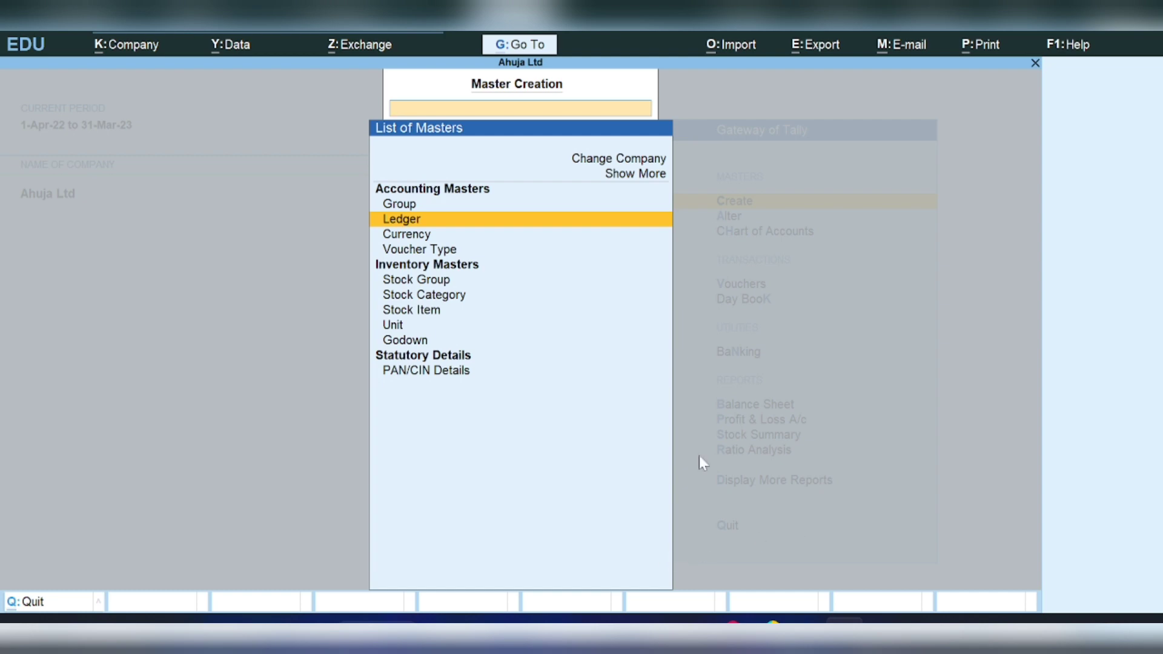
- Start a new ledger from the List of Masters and show its More Details options
{"action": "left_click", "coordinate": [622, 177]}
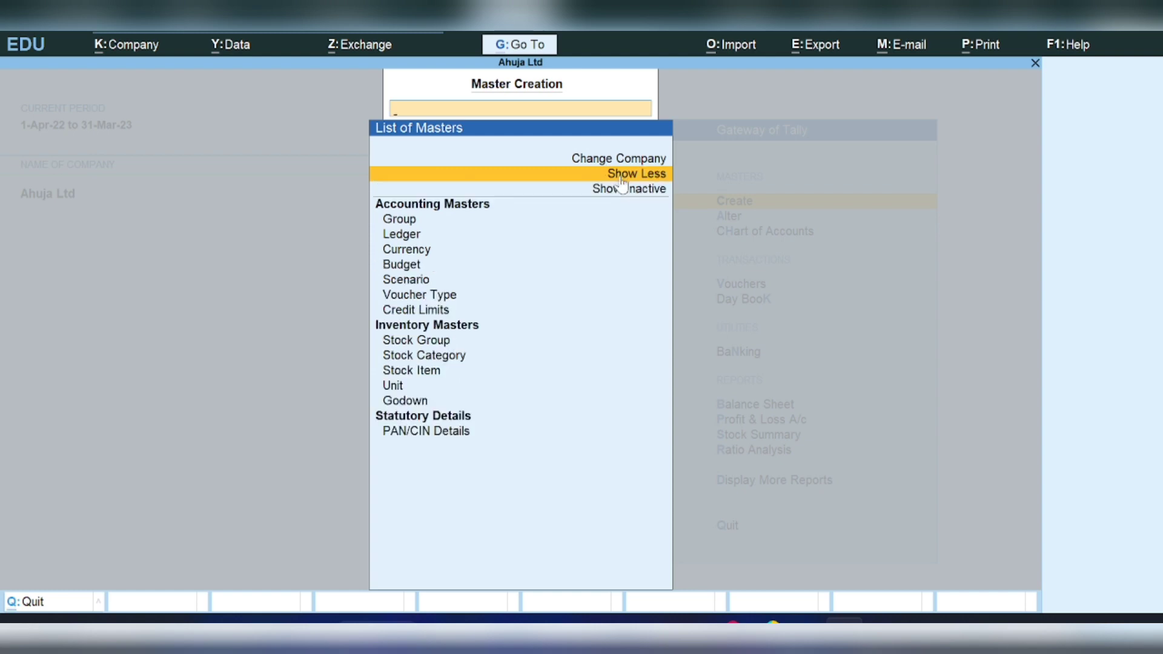
{"action": "left_click", "coordinate": [407, 241]}
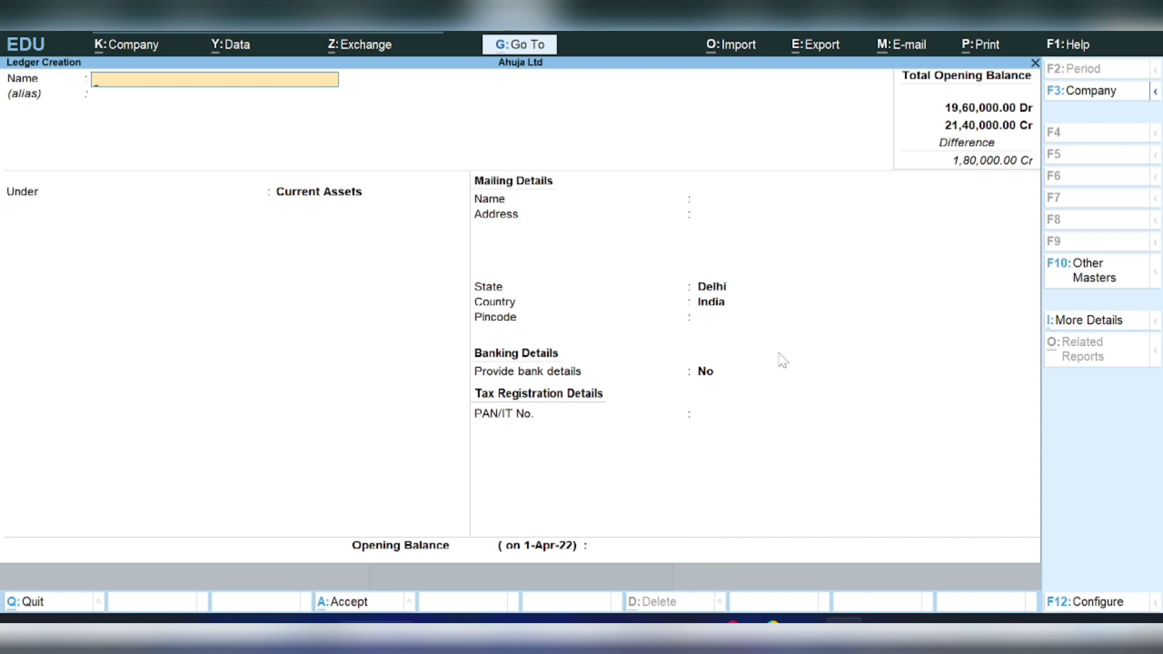
{"action": "key", "text": "Escape"}
{"action": "key", "text": "y"}
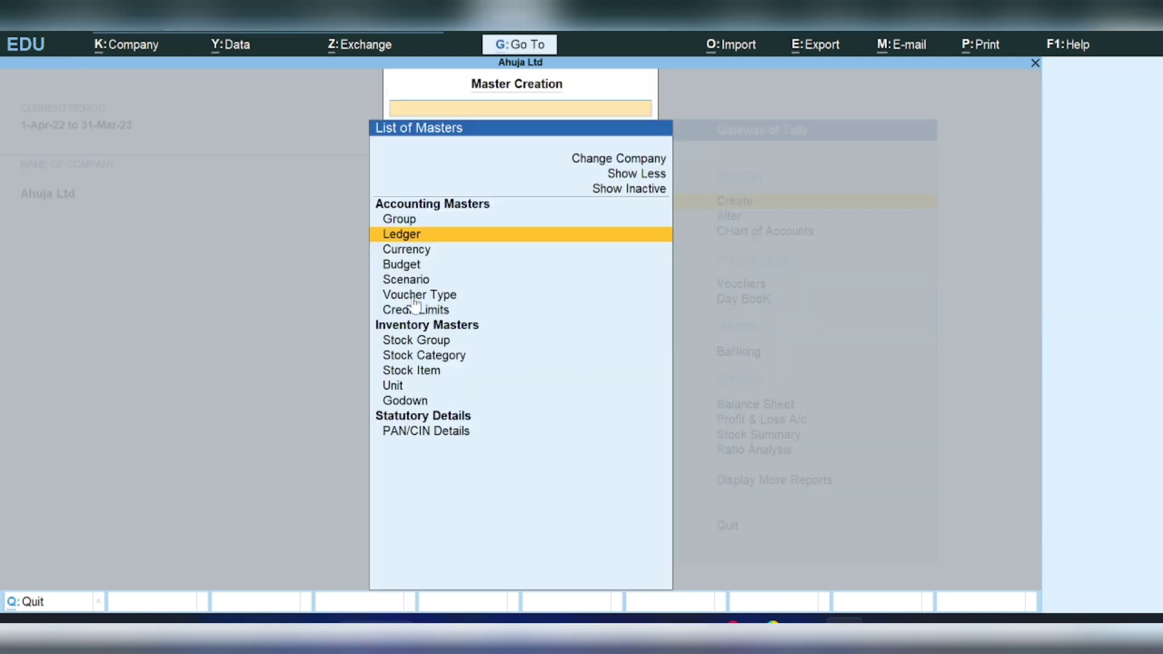
{"action": "left_click", "coordinate": [630, 189]}
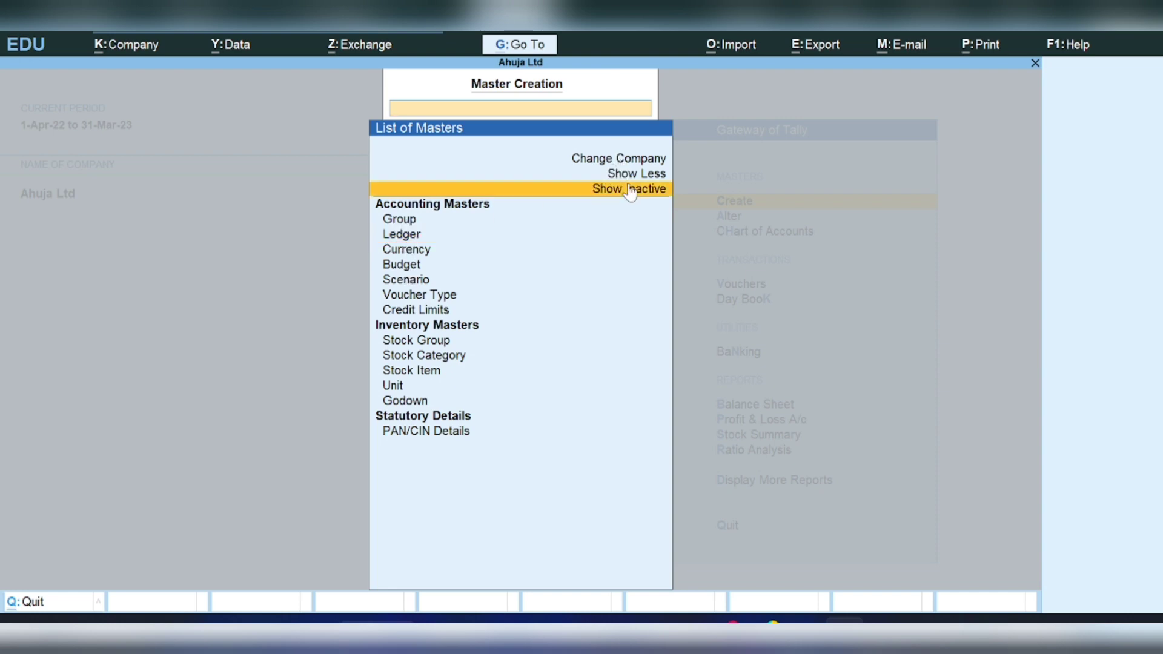
{"action": "left_click", "coordinate": [401, 235]}
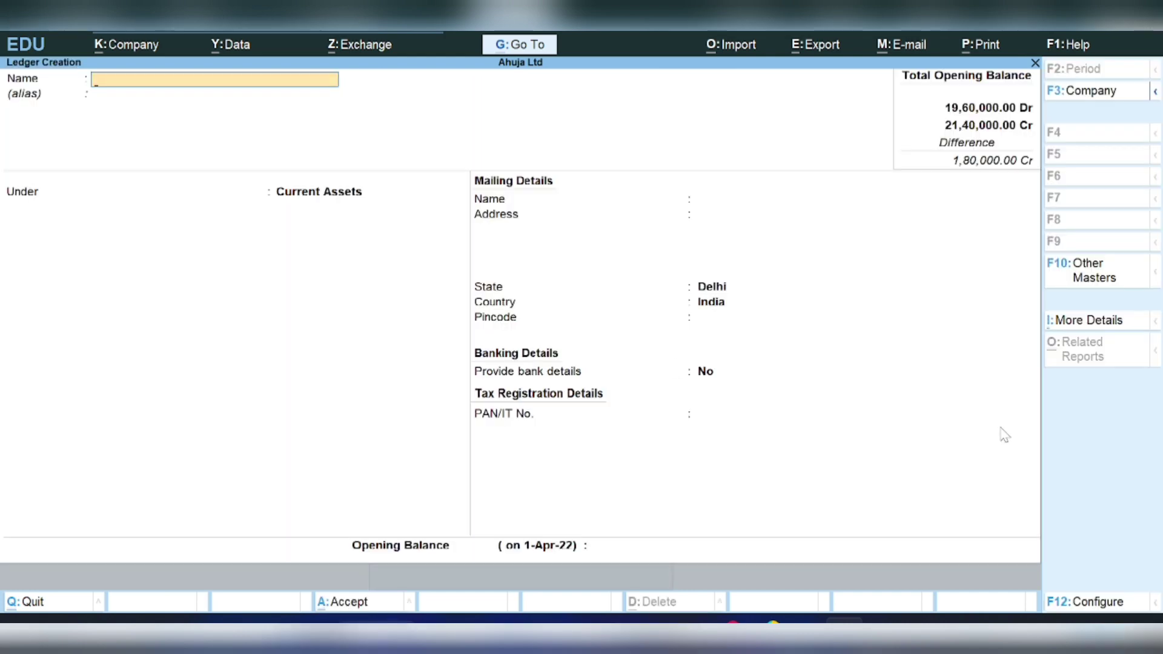
{"action": "left_click", "coordinate": [1073, 326]}
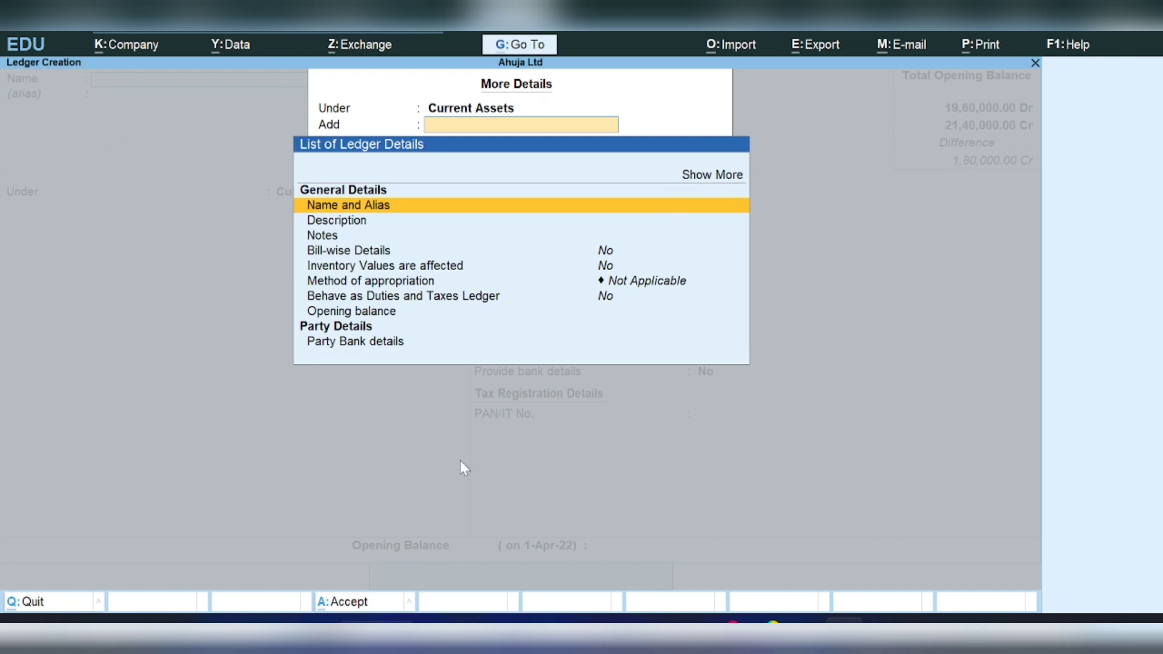
- Check that the OBS Studio recording is running, then return to TallyPrime's Gateway of Tally
{"action": "mouse_move", "coordinate": [800, 619]}
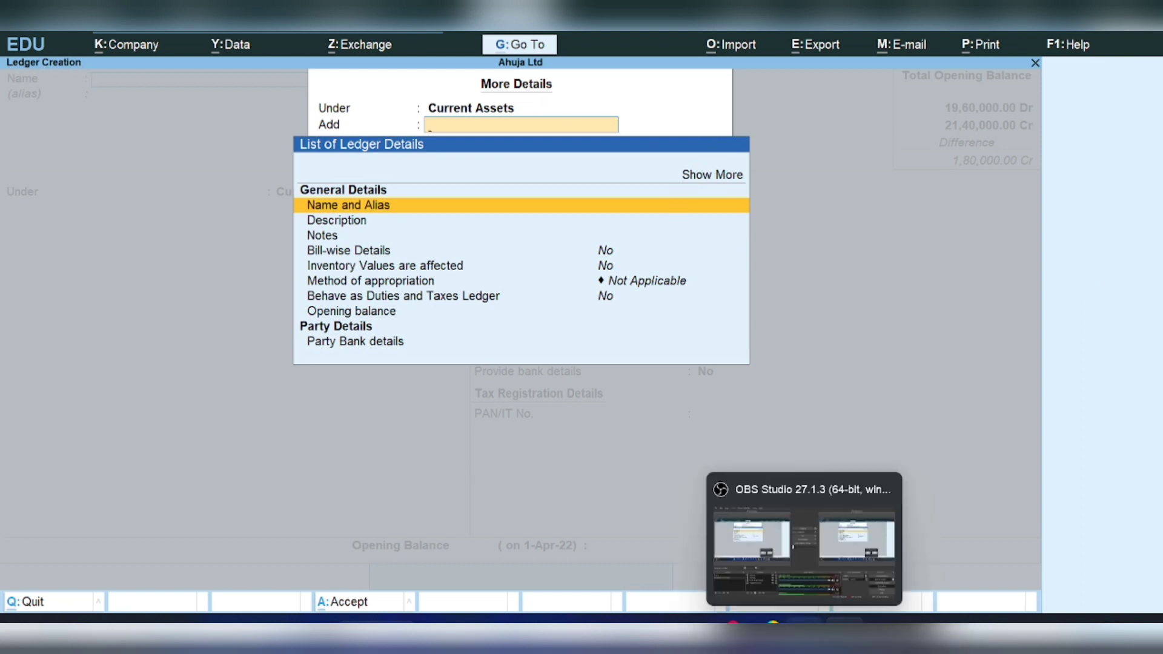
{"action": "left_click", "coordinate": [818, 599]}
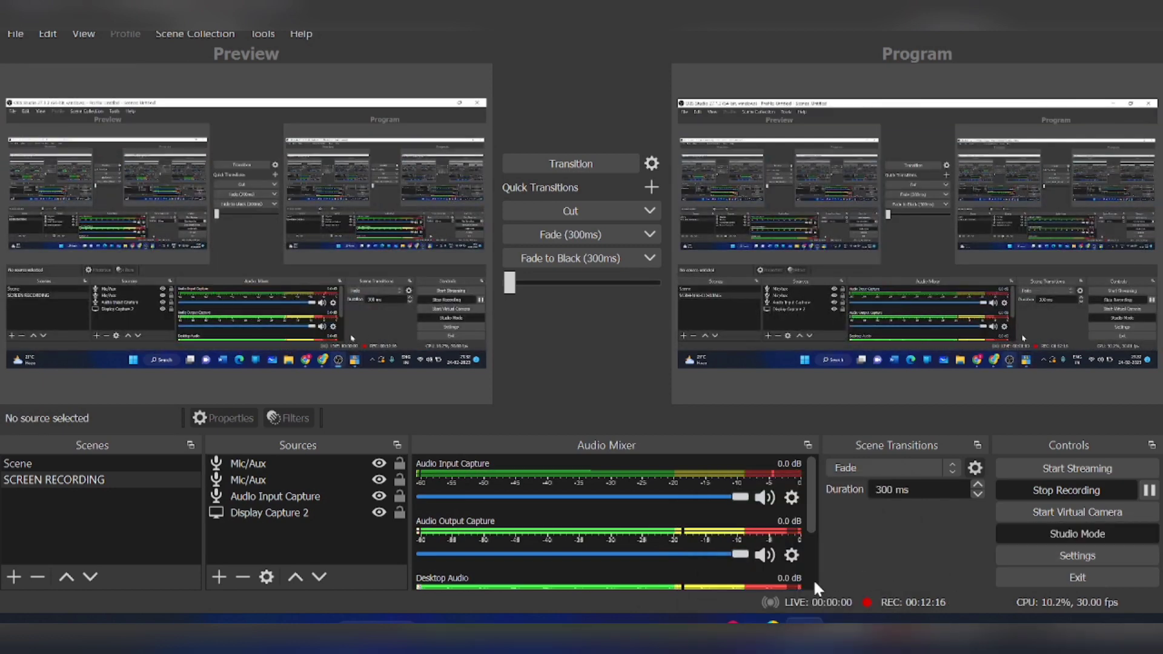
{"action": "mouse_move", "coordinate": [842, 619]}
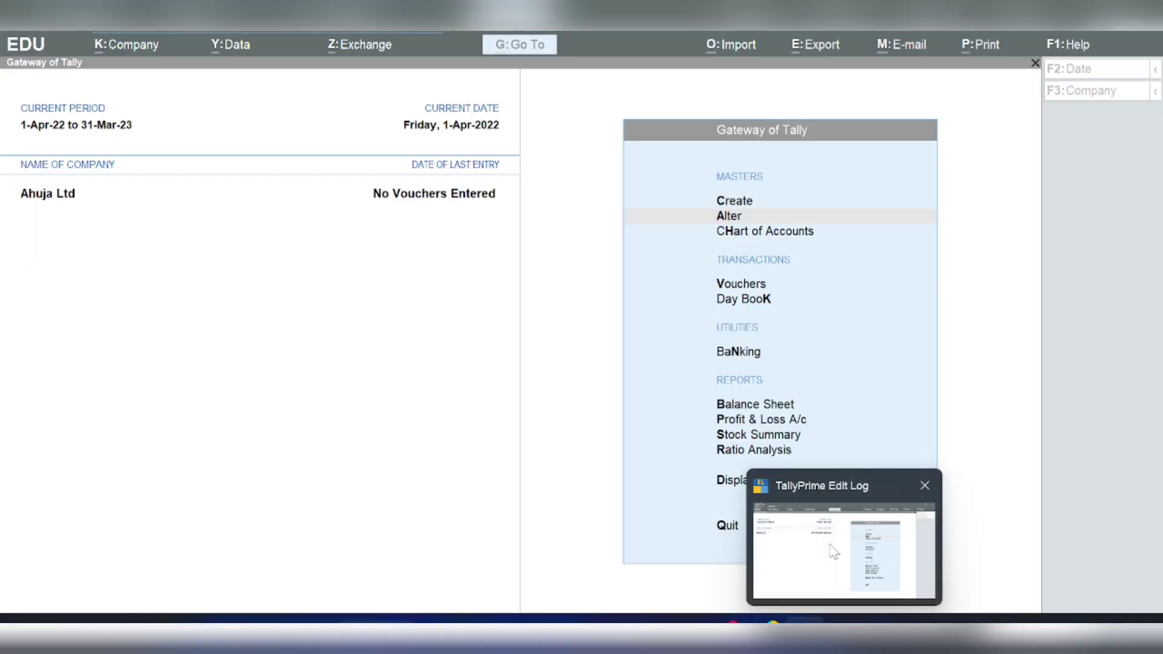
{"action": "left_click", "coordinate": [834, 551]}
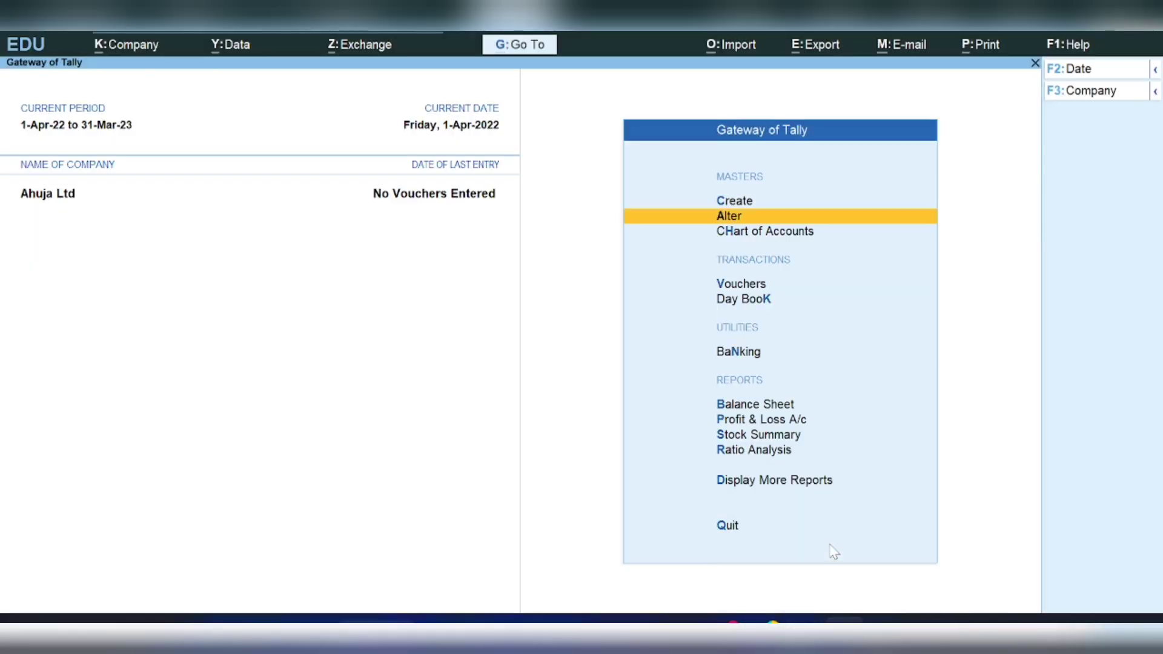
{"action": "key", "text": "c"}
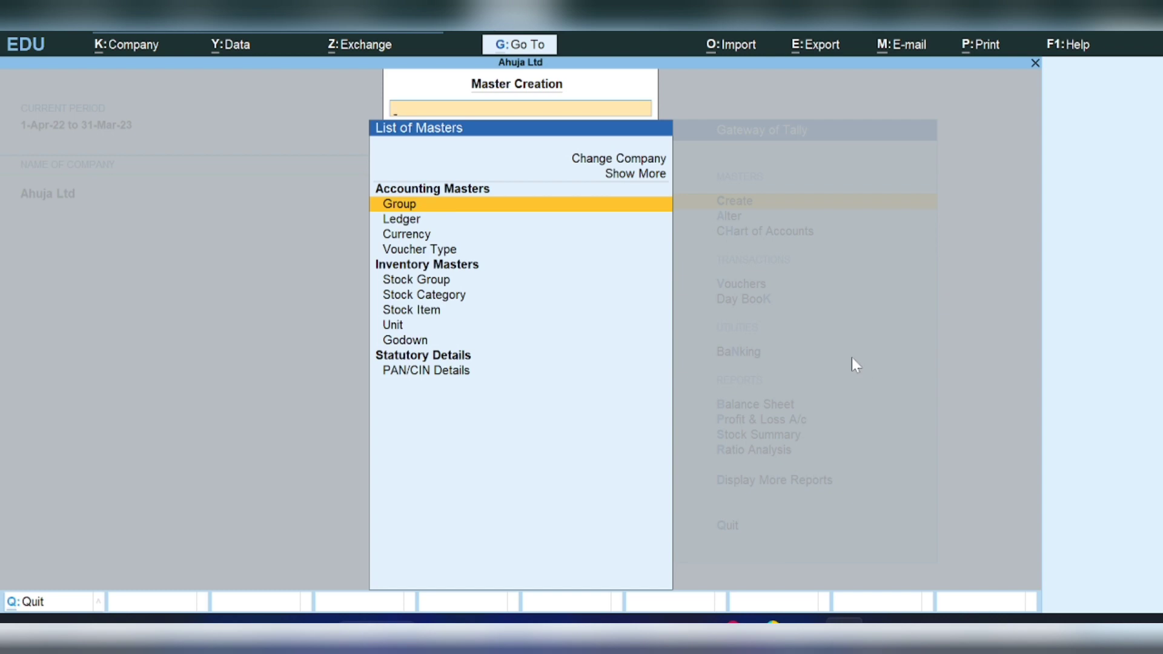
{"action": "mouse_move", "coordinate": [804, 620]}
{"action": "left_click", "coordinate": [413, 219]}
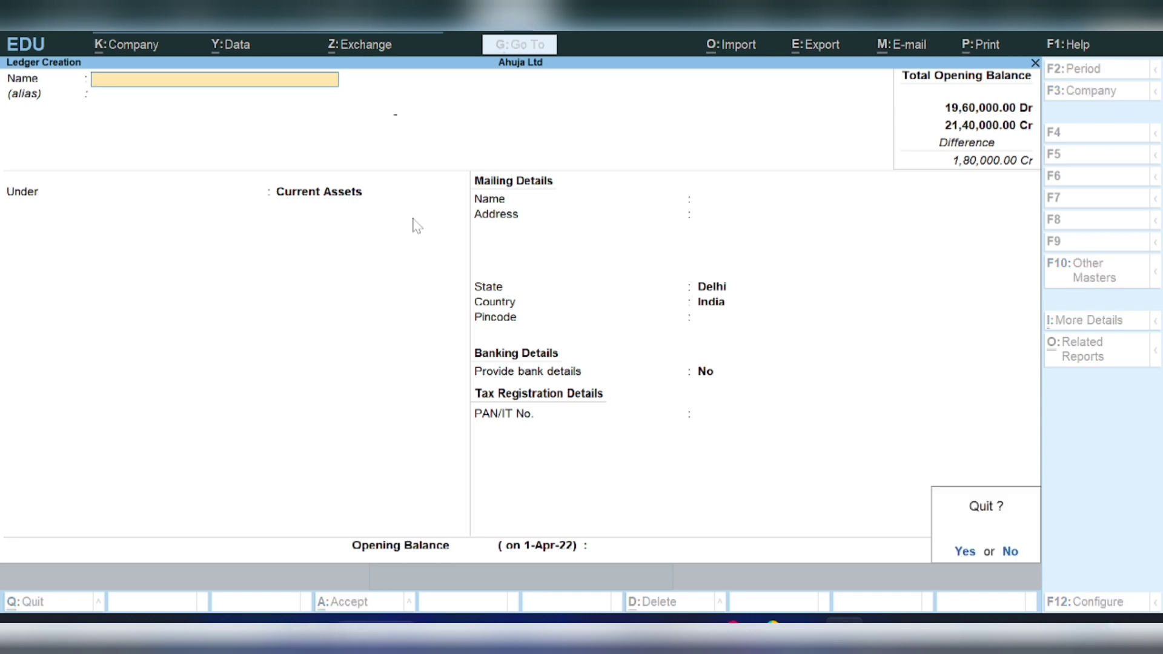
{"action": "key", "text": "y"}
{"action": "key", "text": "Escape"}
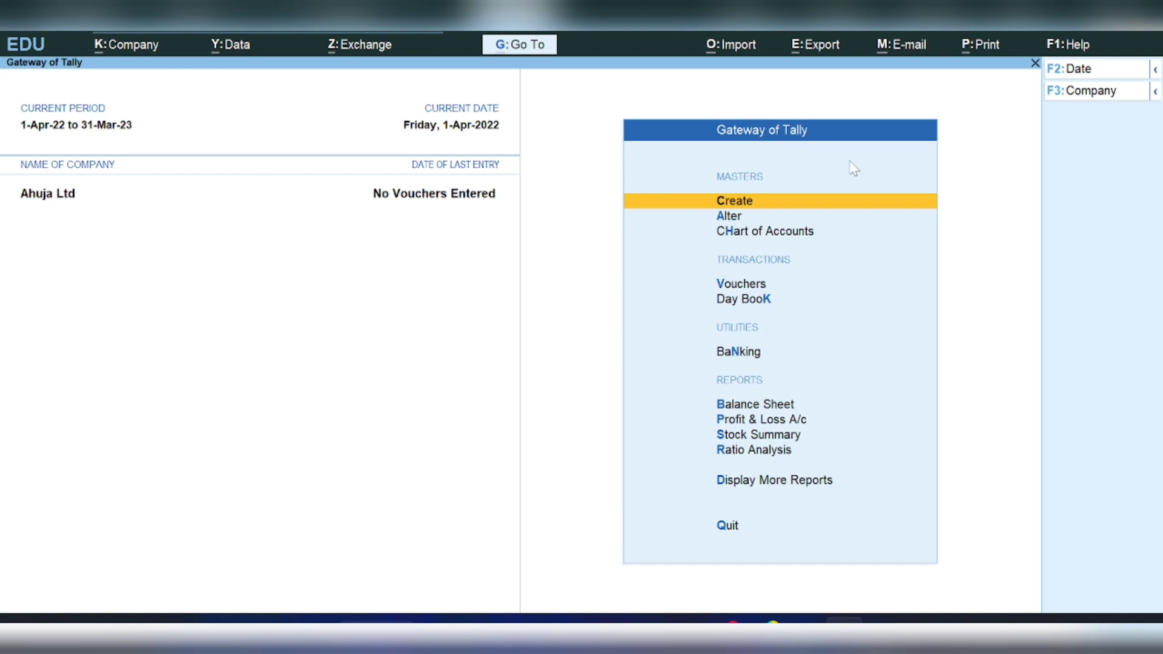
{"action": "mouse_move", "coordinate": [727, 619]}
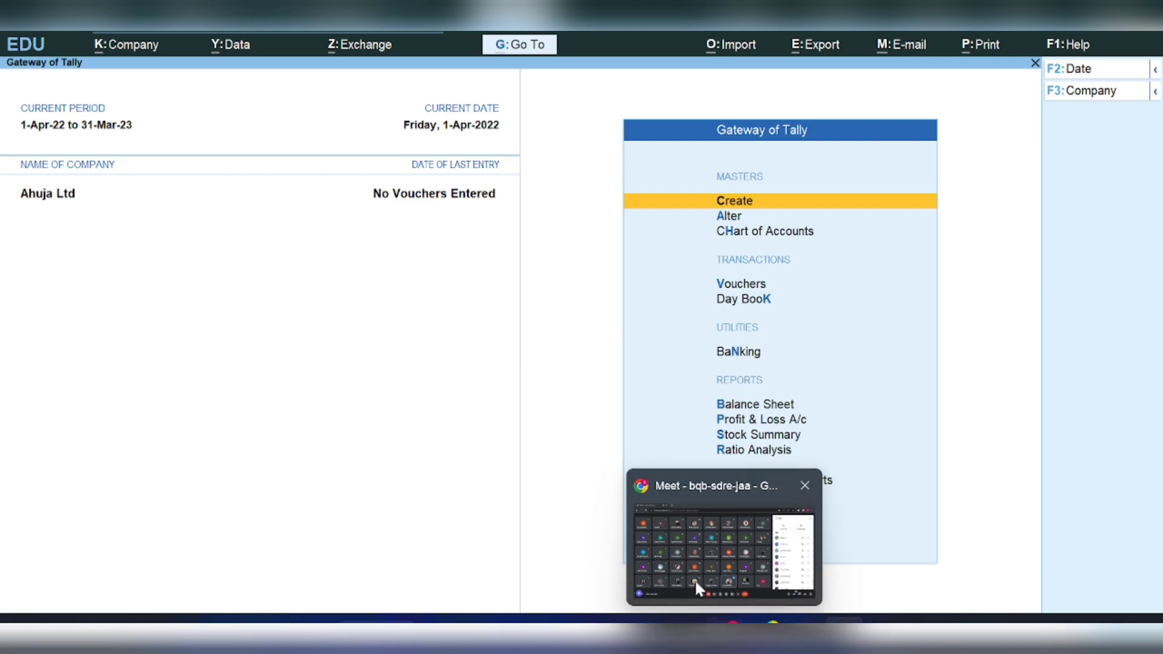
- Share the entire screen in the Google Meet call, then bring TallyPrime back to the front
{"action": "left_click", "coordinate": [693, 578]}
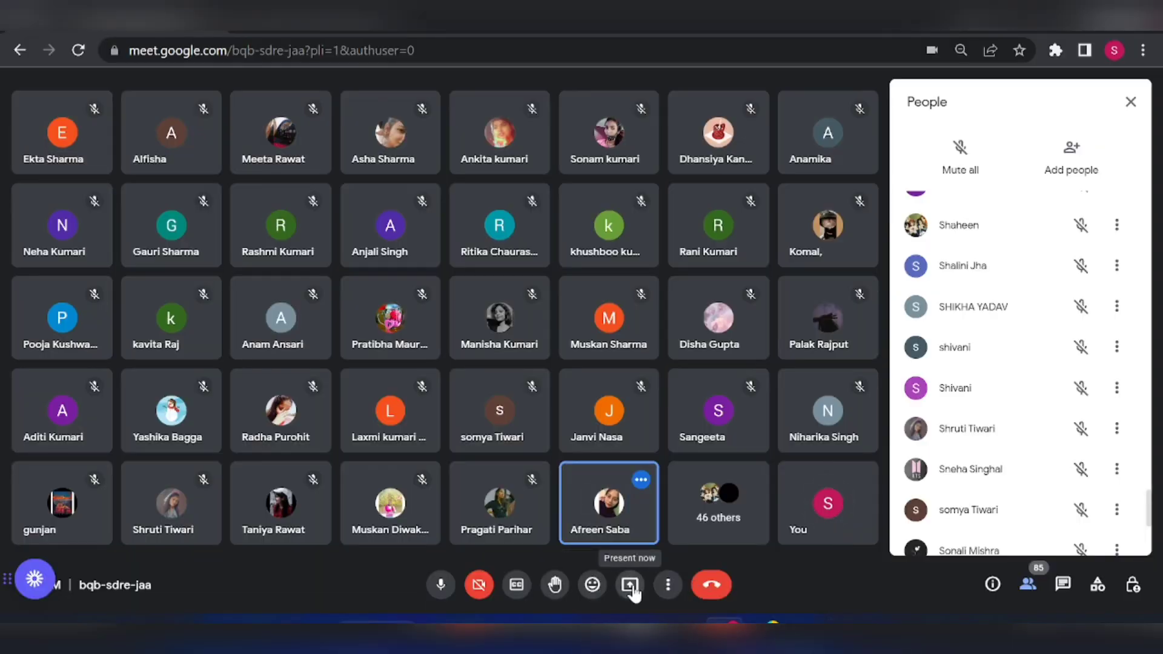
{"action": "left_click", "coordinate": [628, 585]}
{"action": "left_click", "coordinate": [677, 481]}
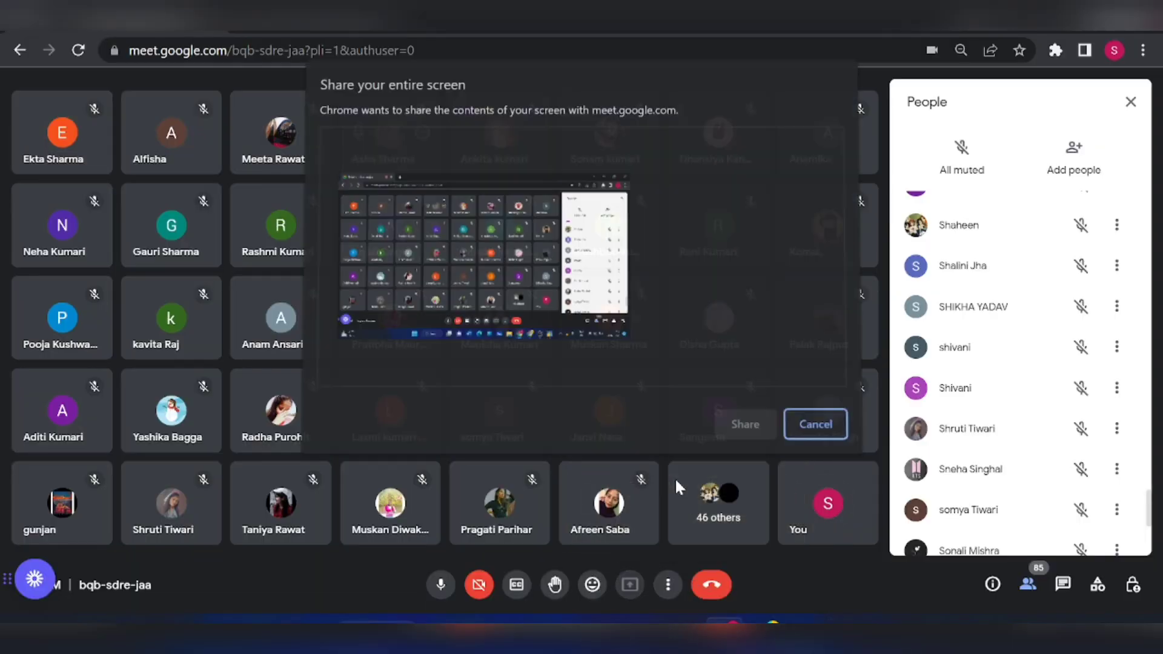
{"action": "left_click", "coordinate": [540, 307]}
{"action": "left_click", "coordinate": [729, 422]}
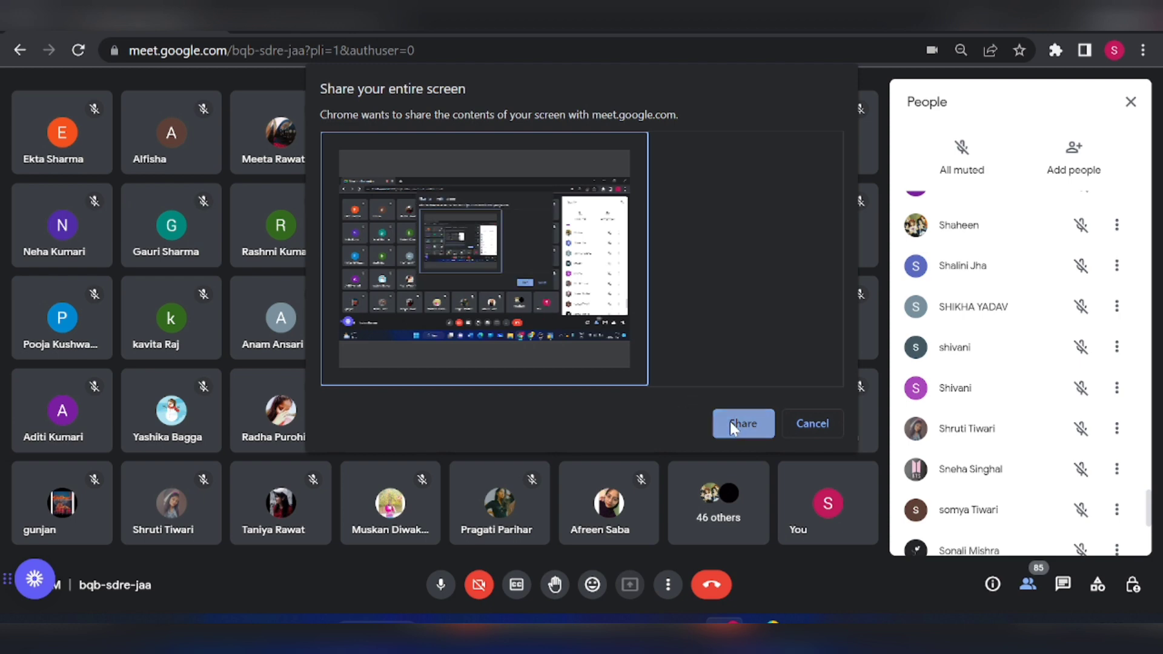
{"action": "mouse_move", "coordinate": [844, 628]}
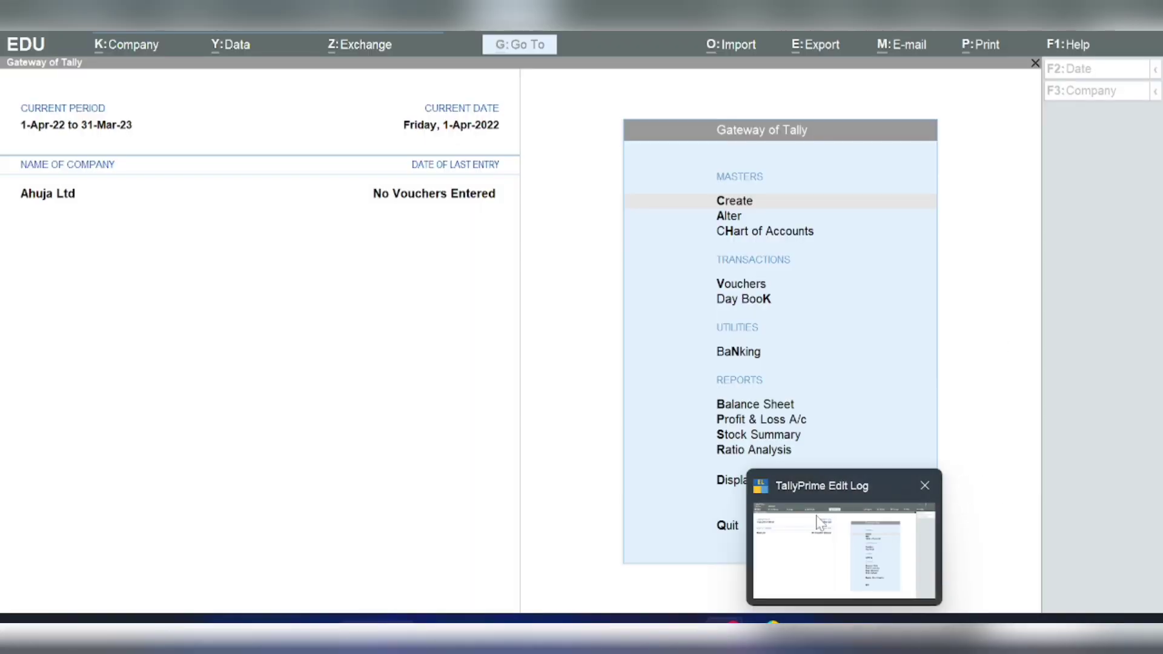
{"action": "left_click", "coordinate": [819, 522]}
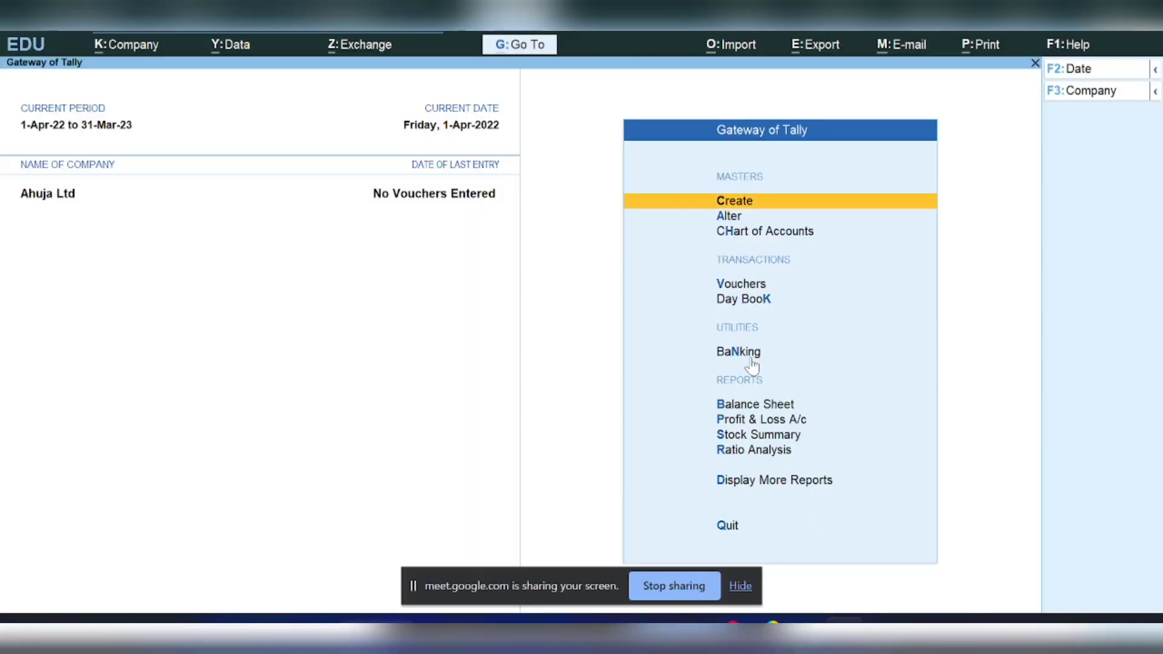
{"action": "key", "text": "Return"}
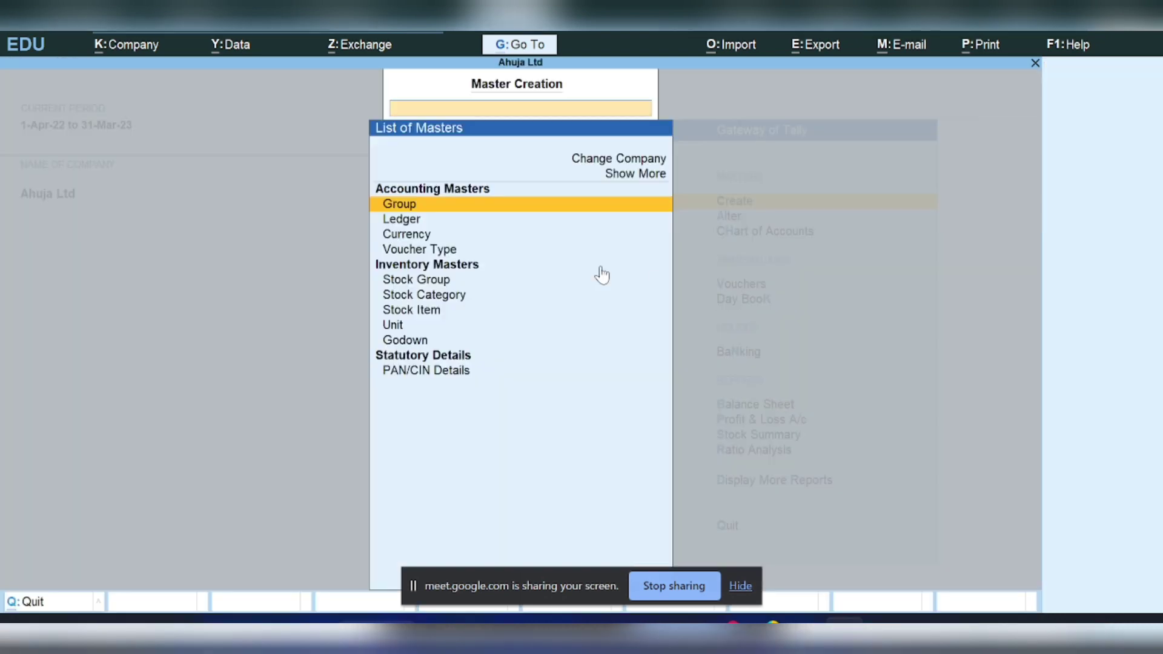
{"action": "left_click", "coordinate": [405, 221]}
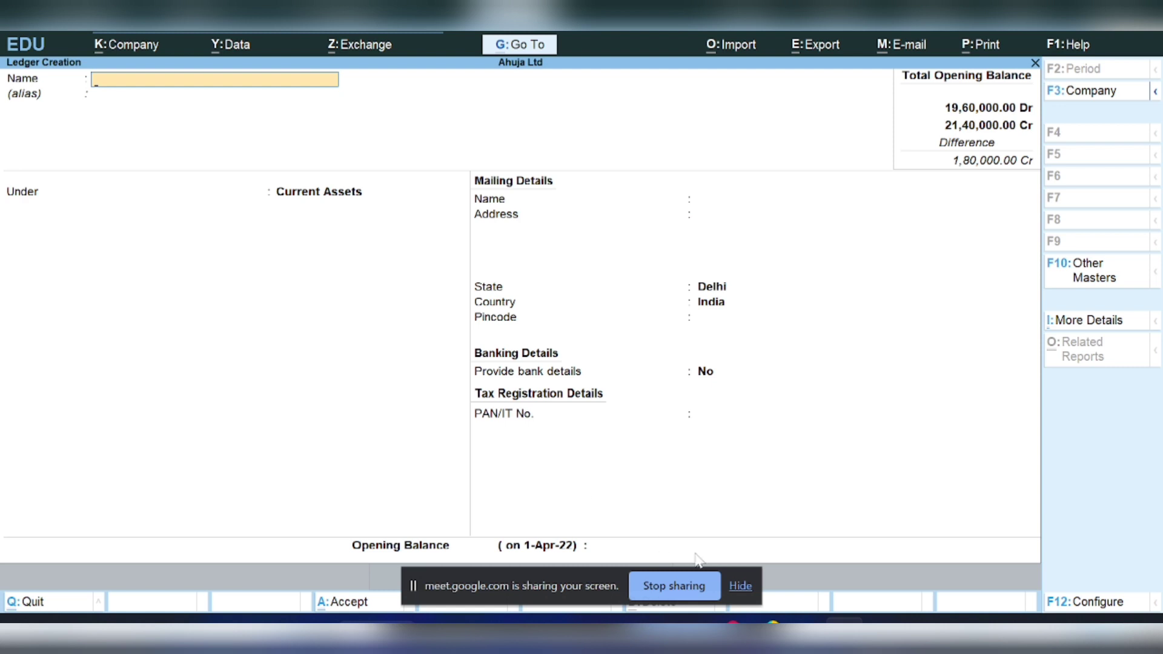
{"action": "left_click", "coordinate": [740, 586]}
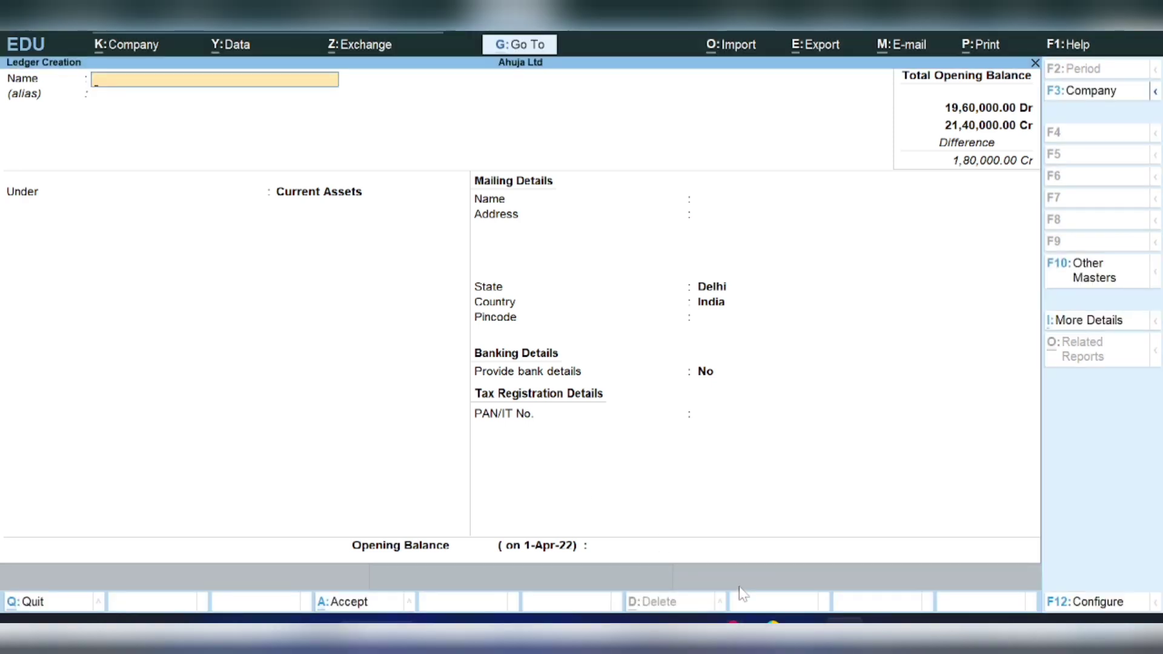
{"action": "key", "text": "Escape"}
{"action": "key", "text": "y"}
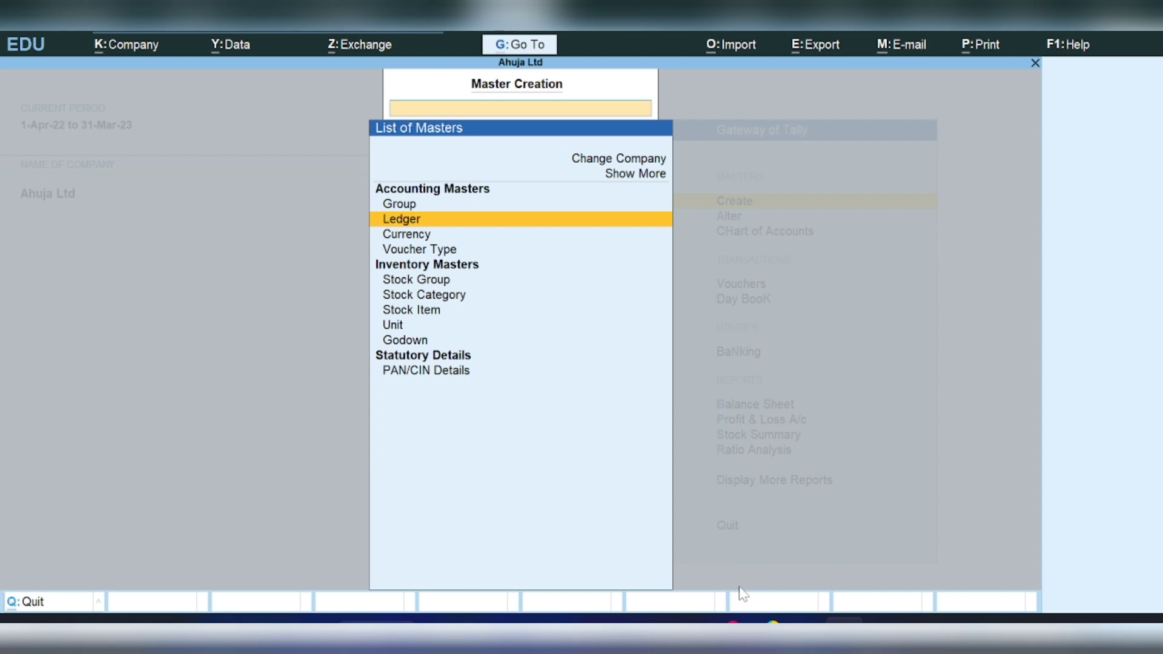
{"action": "key", "text": "Escape"}
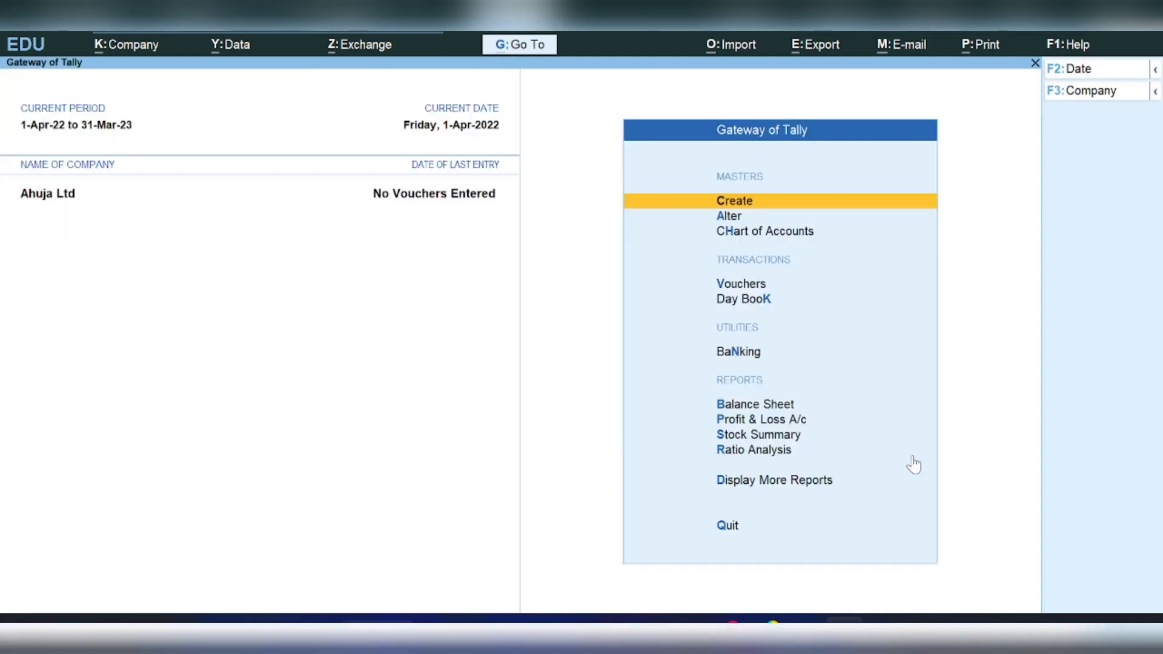
- Alter the creditor's ledger, keeping its 95,000 Cr opening balance and bill-wise breakup
{"action": "left_click", "coordinate": [729, 218]}
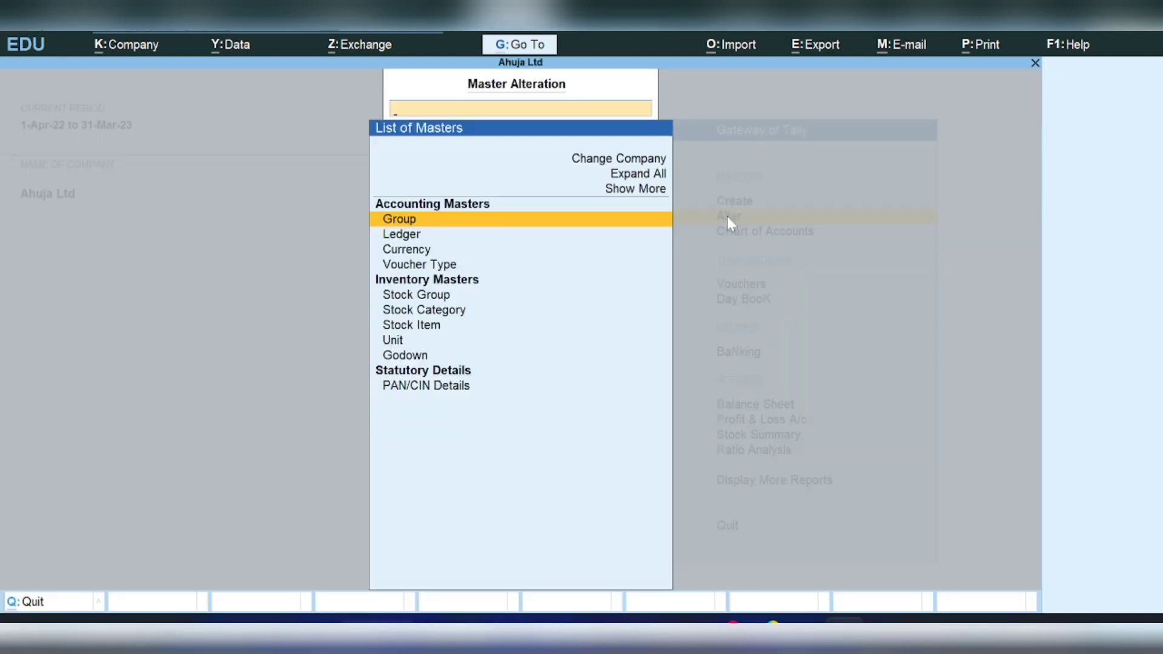
{"action": "key", "text": "Down"}
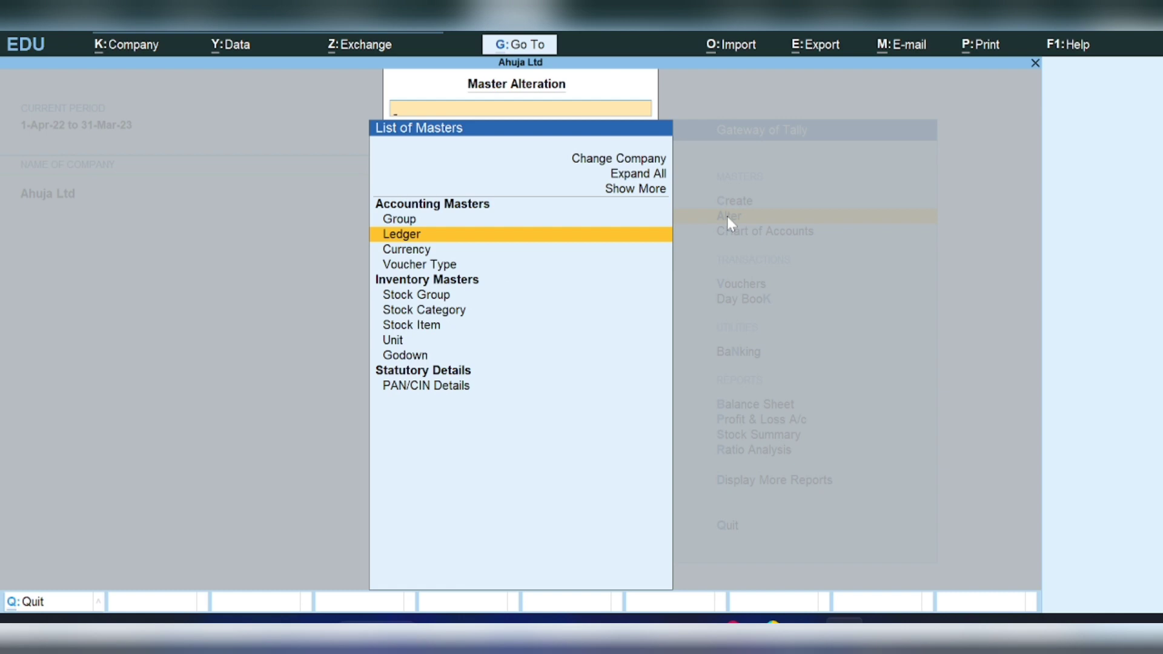
{"action": "key", "text": "Return"}
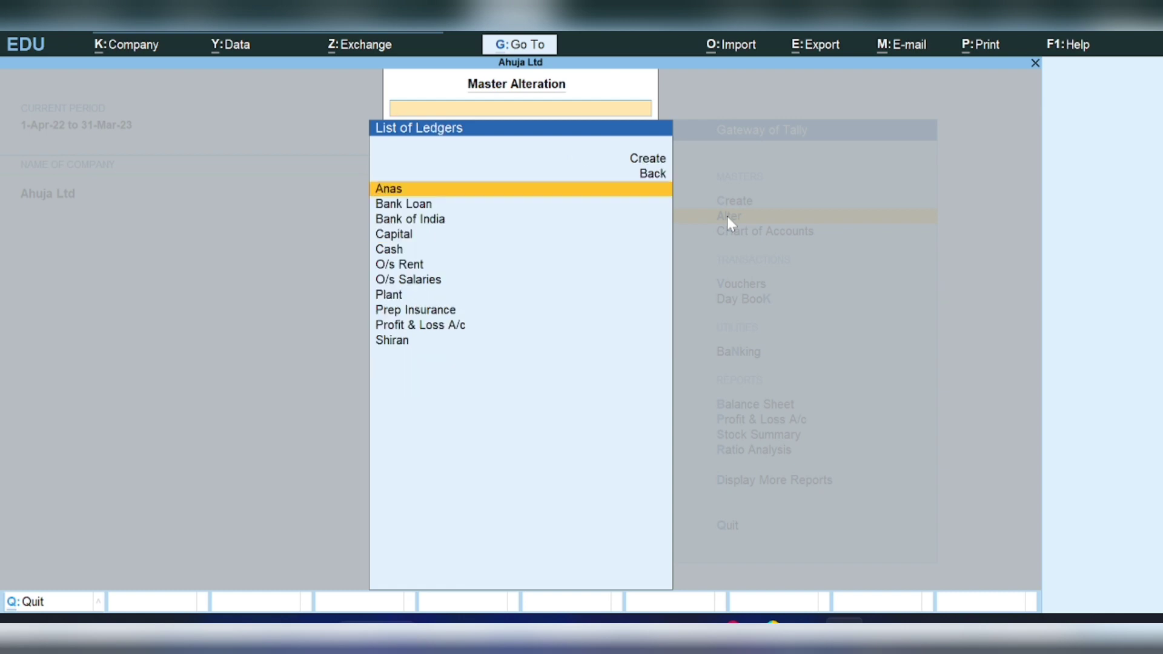
{"action": "key", "text": "Return"}
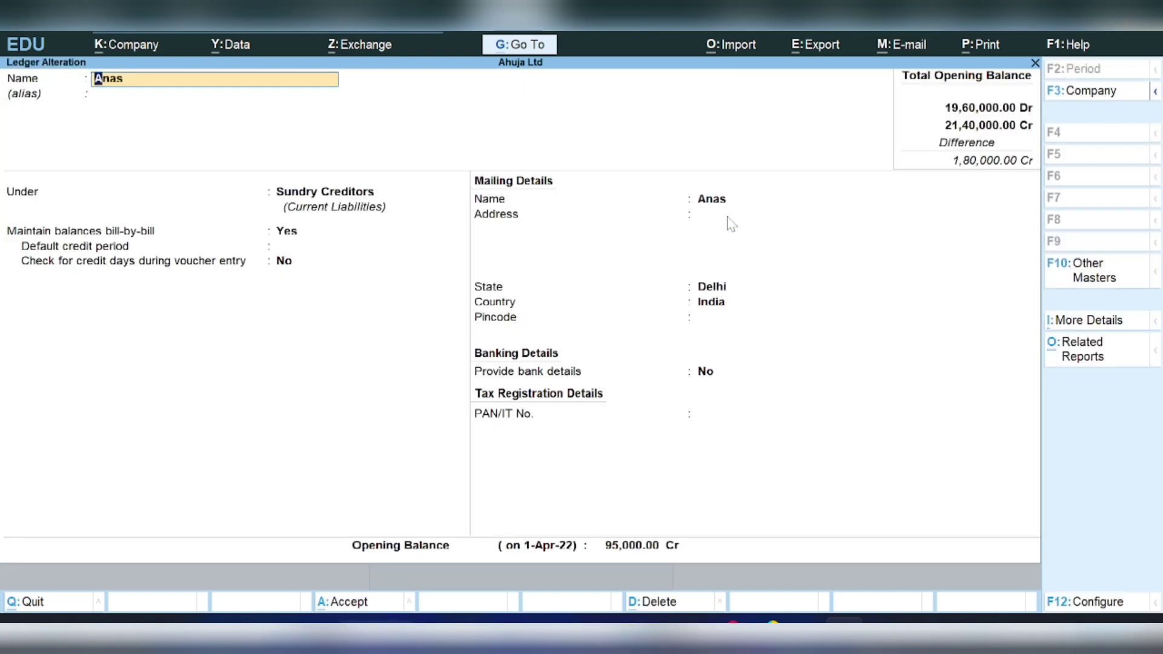
{"action": "key", "text": "Return"}
{"action": "key", "text": "Return"}
{"action": "key", "text": "Return"}
{"action": "key", "text": "Return"}
{"action": "key", "text": "Return"}
{"action": "key", "text": "Return"}
{"action": "key", "text": "Return"}
{"action": "key", "text": "Return"}
{"action": "key", "text": "Return"}
{"action": "key", "text": "Return"}
{"action": "key", "text": "Return"}
{"action": "key", "text": "Return"}
{"action": "key", "text": "Return"}
{"action": "key", "text": "Return"}
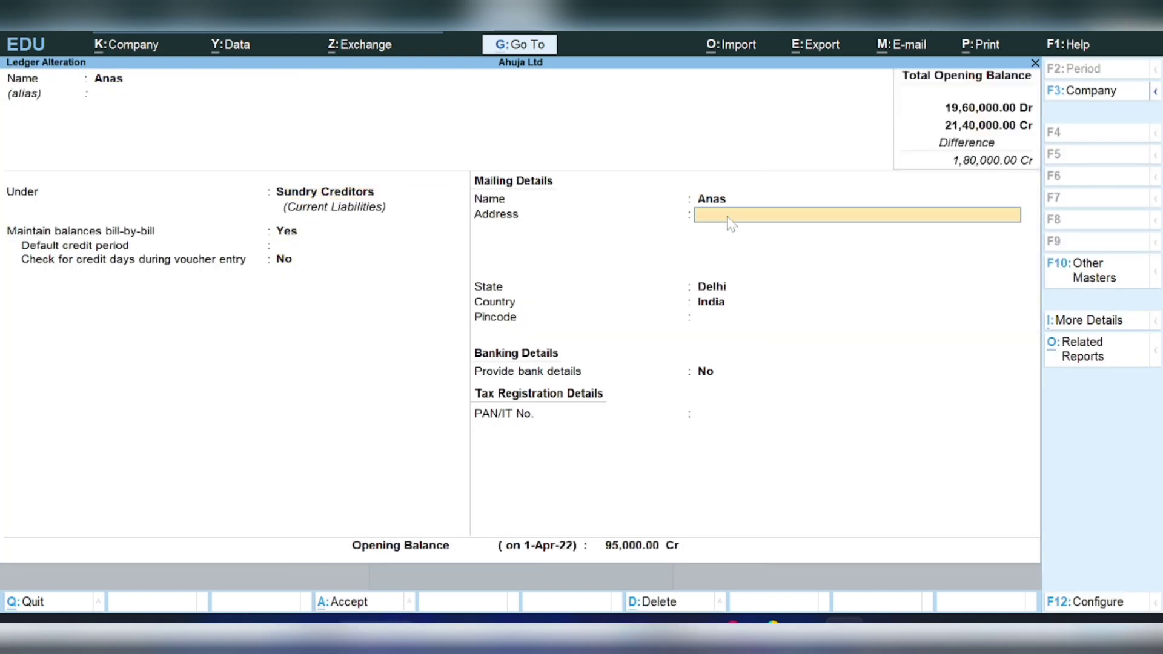
{"action": "key", "text": "Return"}
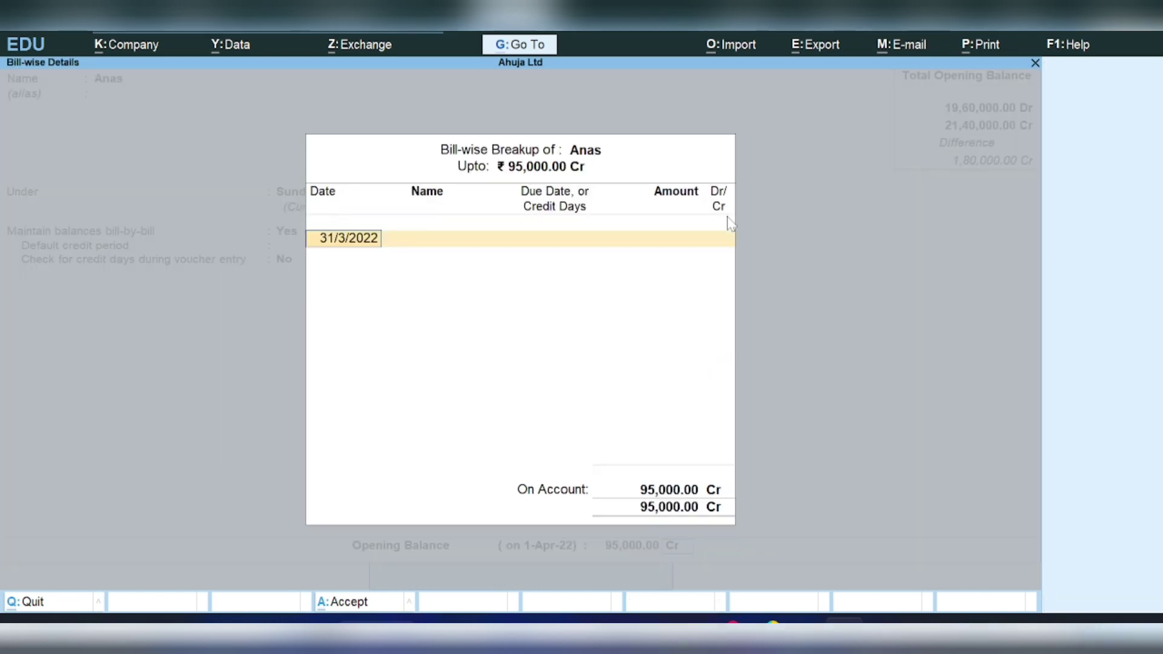
{"action": "key", "text": "Return"}
{"action": "key", "text": "Return"}
{"action": "key", "text": "Return"}
{"action": "key", "text": "Return"}
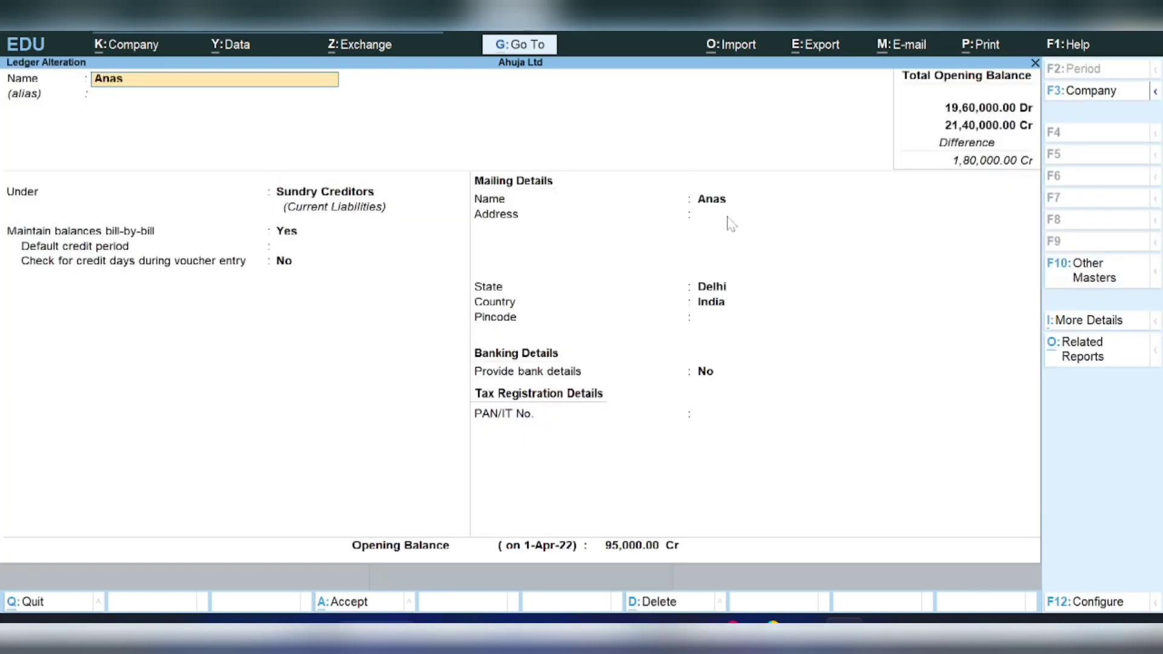
{"action": "key", "text": "Escape"}
{"action": "key", "text": "Escape"}
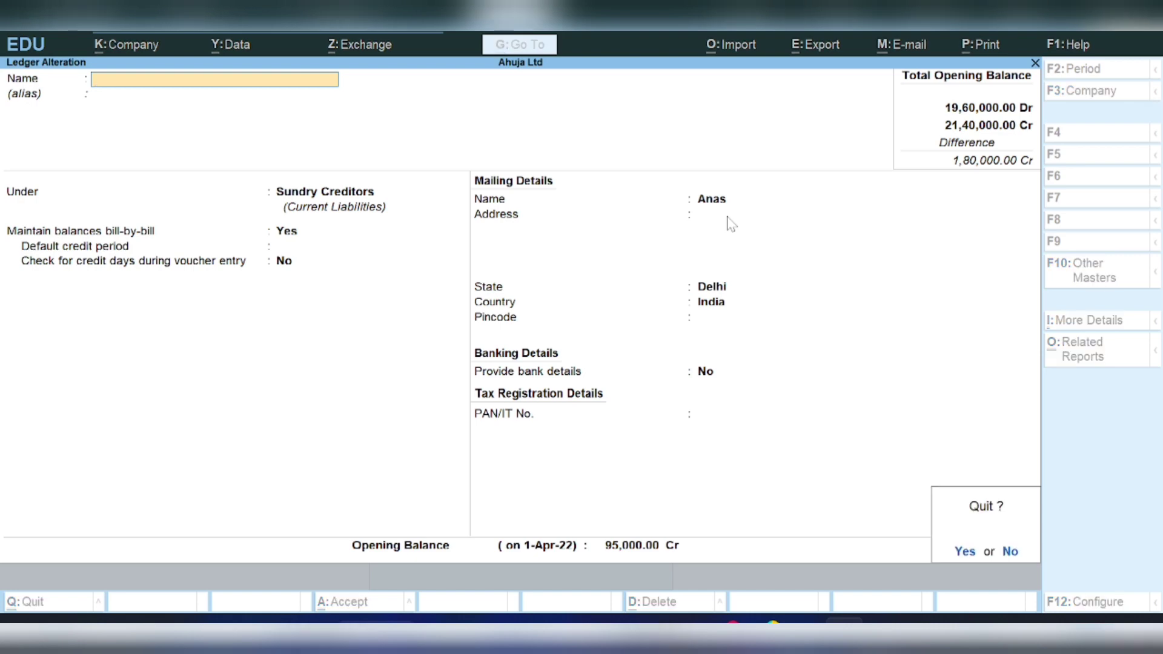
- Give the Cash ledger a 1,80,000 Dr opening balance so both totals reach 21,40,000
{"action": "key", "text": "Return"}
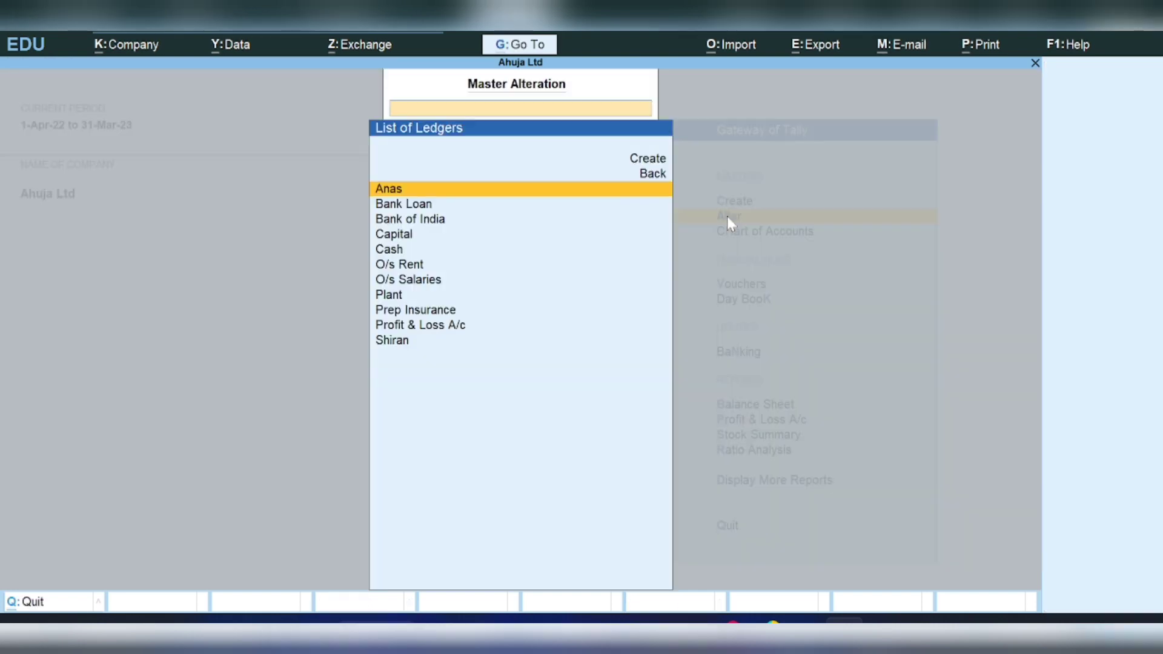
{"action": "left_click", "coordinate": [394, 252]}
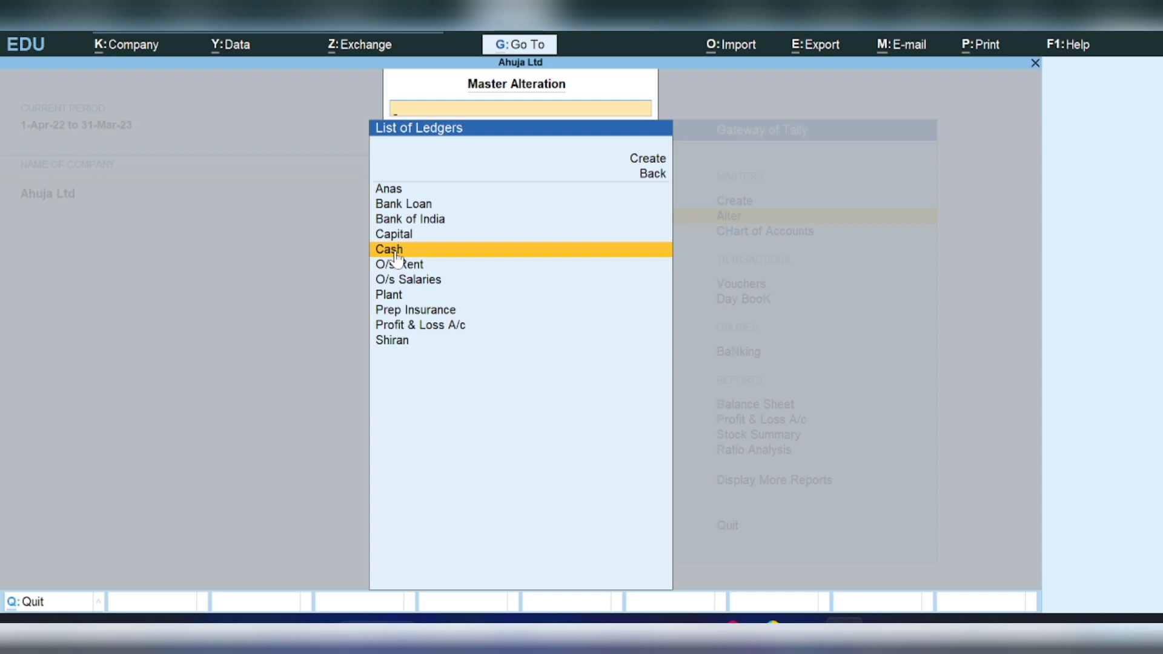
{"action": "left_click", "coordinate": [395, 251]}
{"action": "key", "text": "Return"}
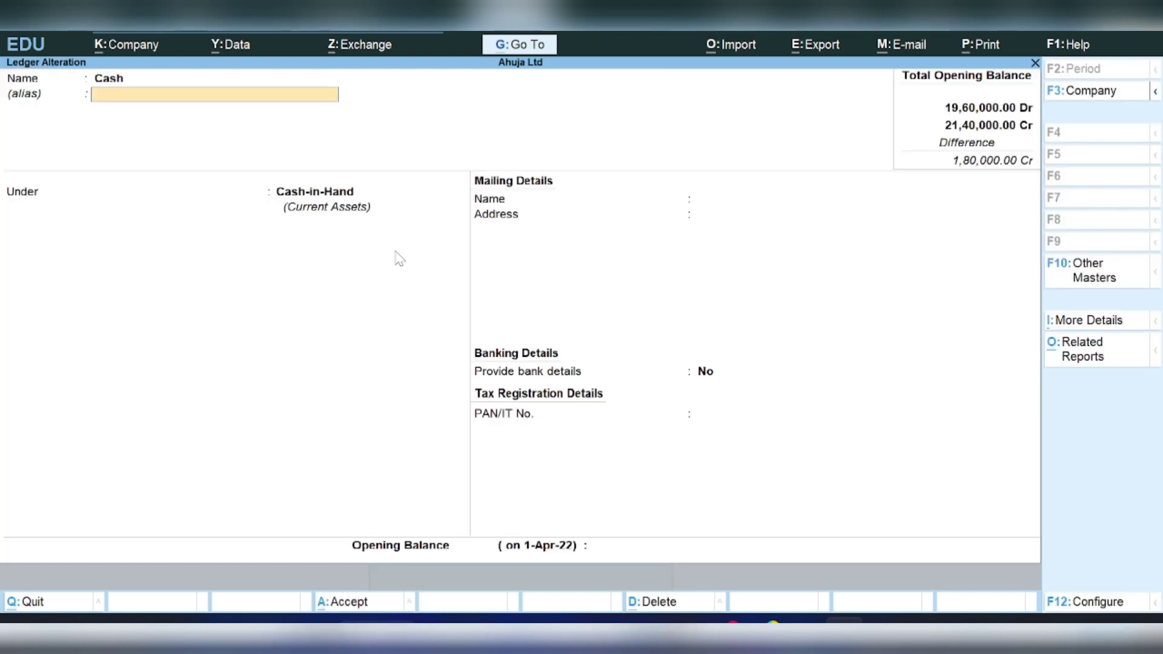
{"action": "key", "text": "Return"}
{"action": "key", "text": "Return"}
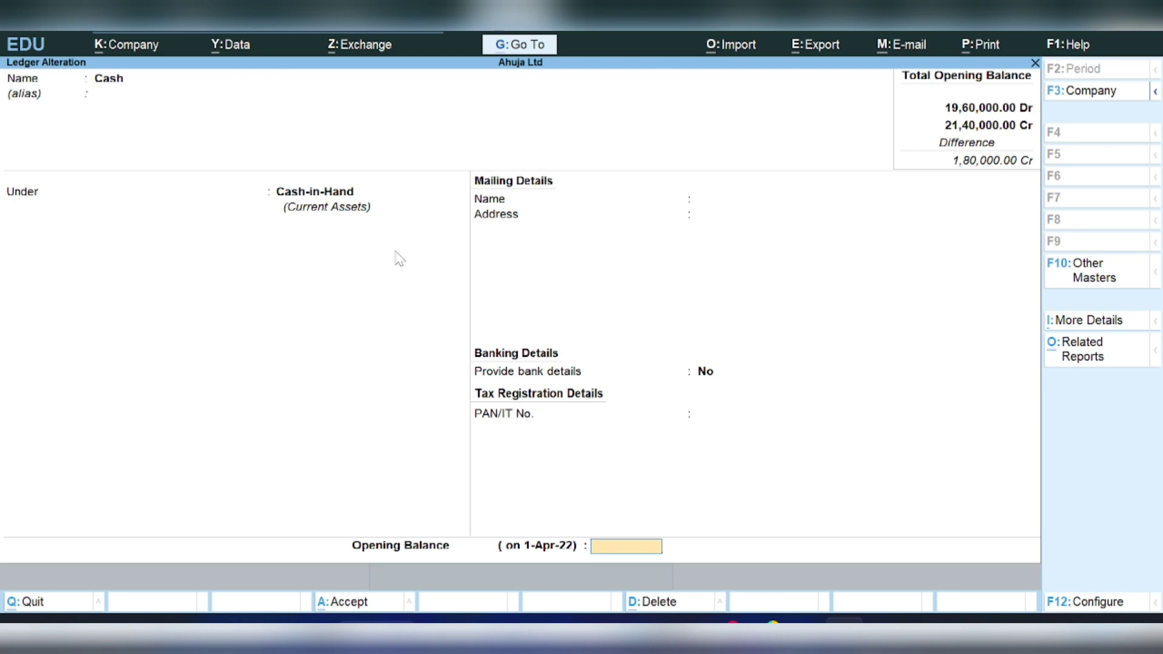
{"action": "type", "text": "180000"}
{"action": "key", "text": "Return"}
{"action": "key", "text": "Return"}
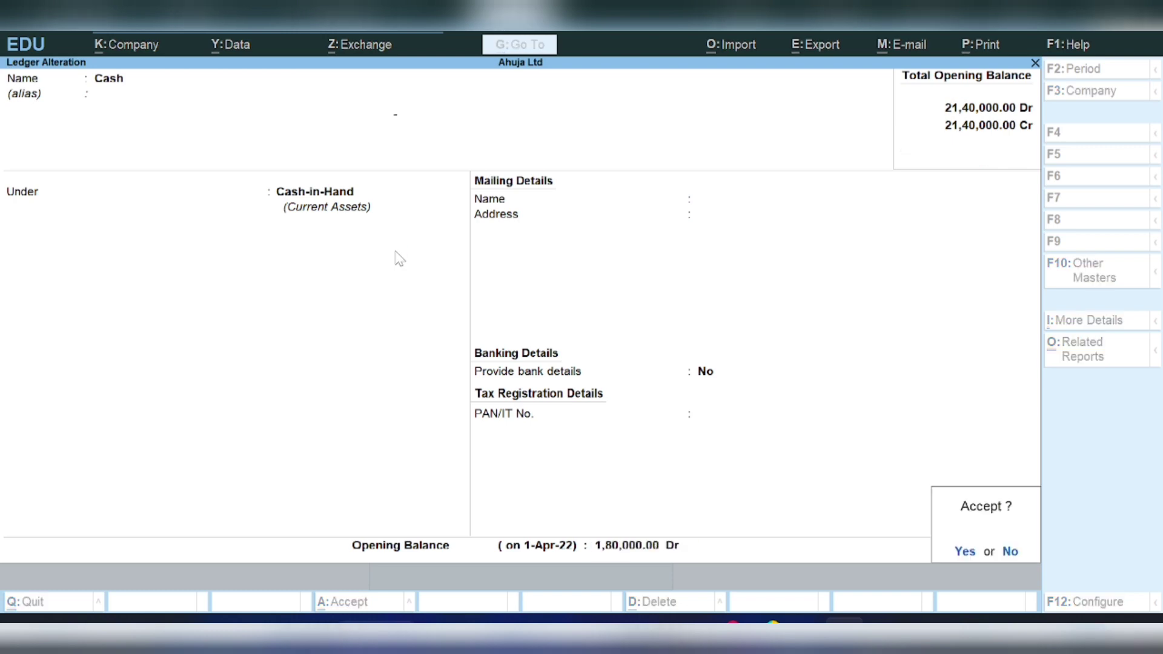
{"action": "key", "text": "Return"}
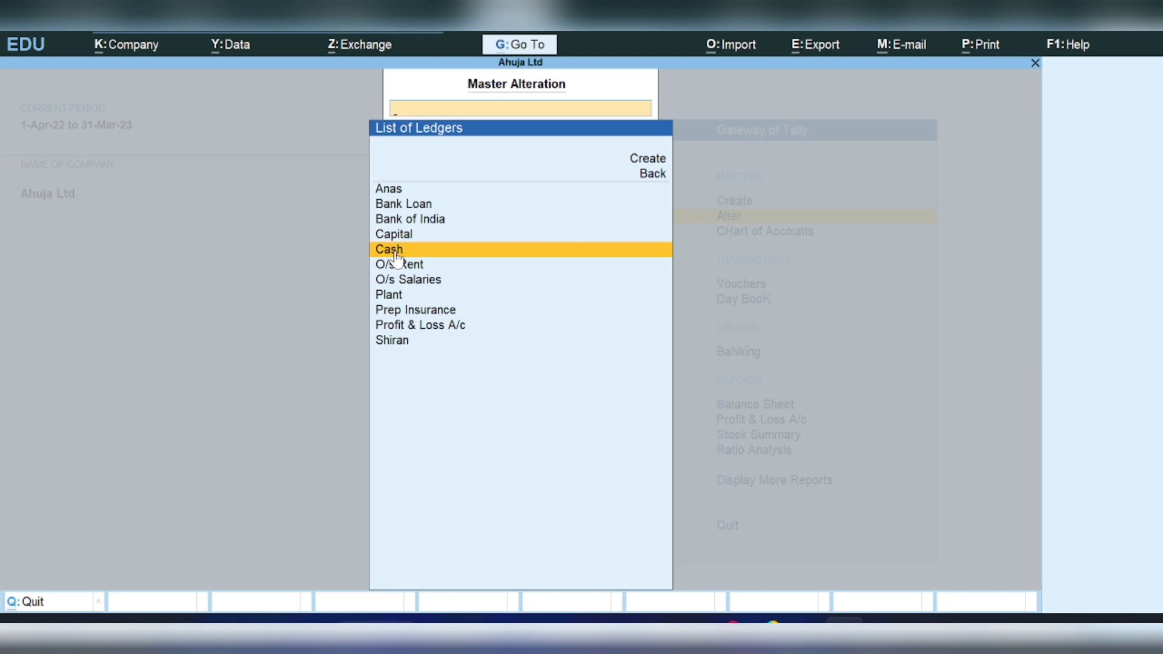
{"action": "key", "text": "Escape"}
{"action": "key", "text": "Escape"}
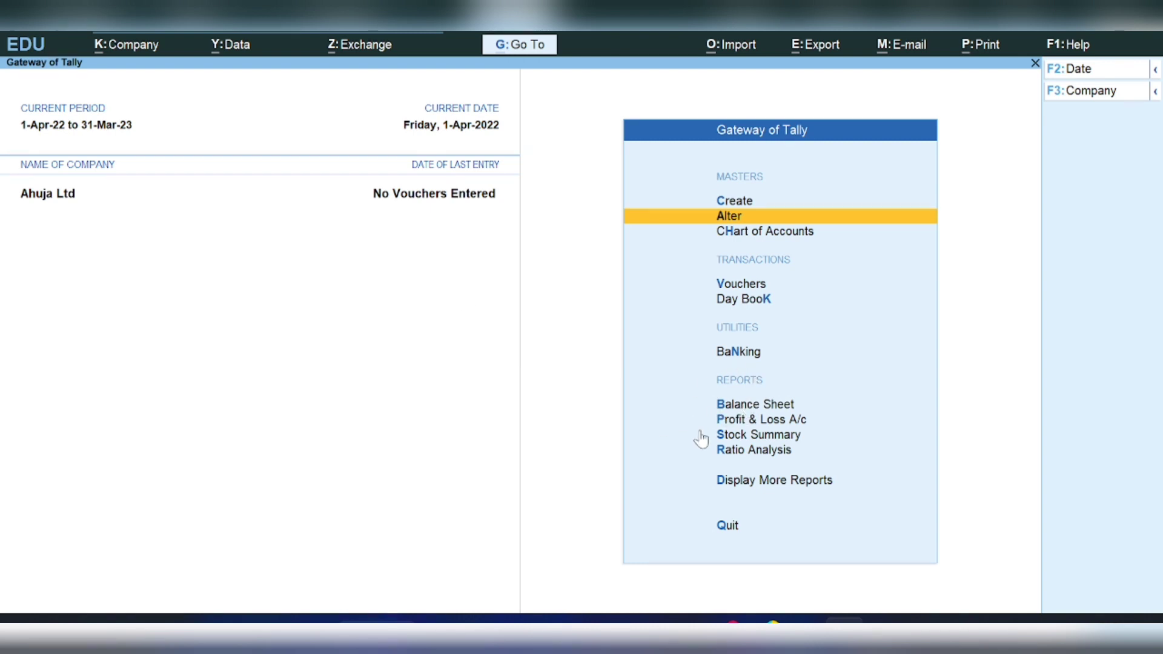
{"action": "left_click", "coordinate": [719, 405]}
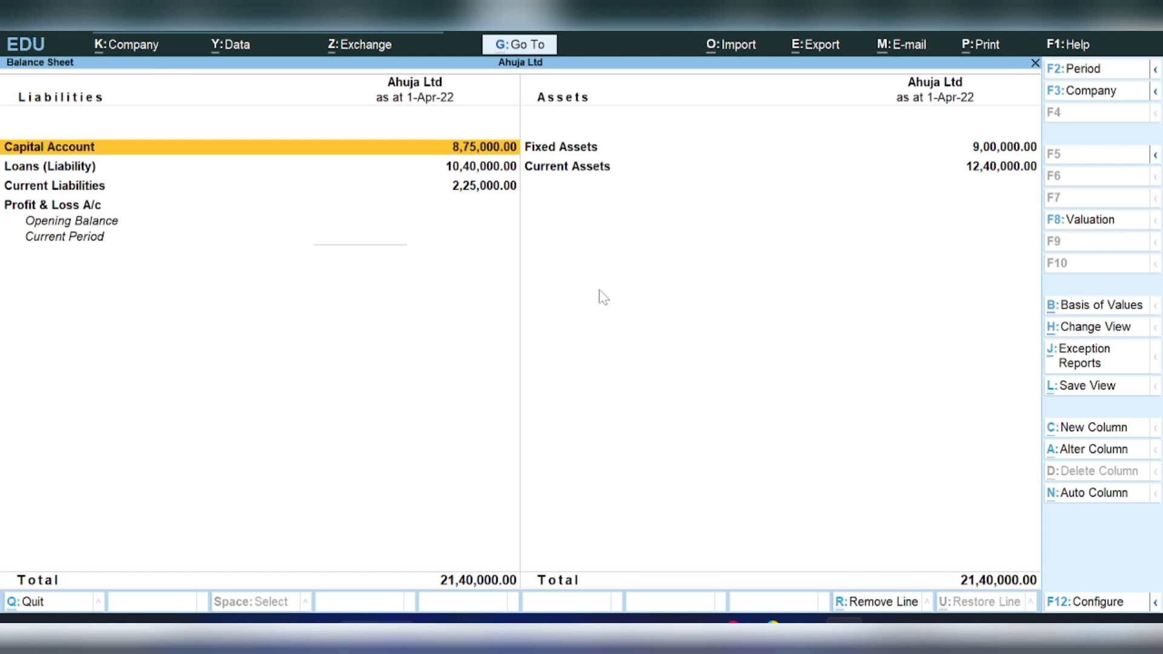
{"action": "key", "text": "Escape"}
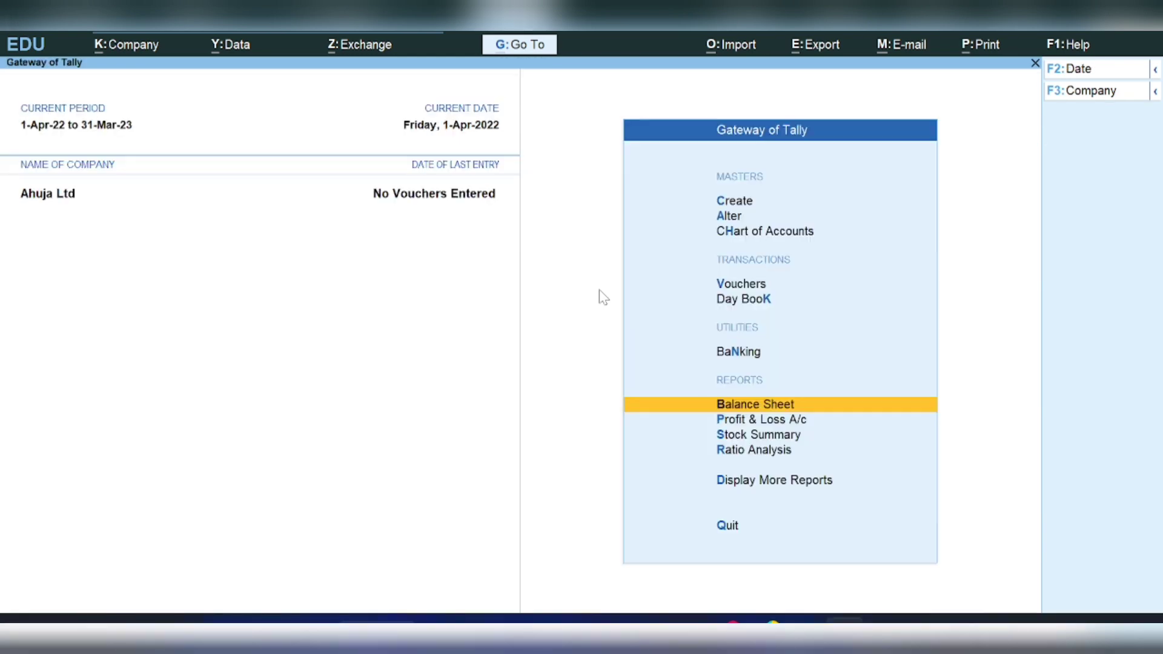
- Start voucher entry from the Gateway of Tally, opening Payment voucher No. 1 dated 1-Apr-22
{"action": "left_click", "coordinate": [725, 290]}
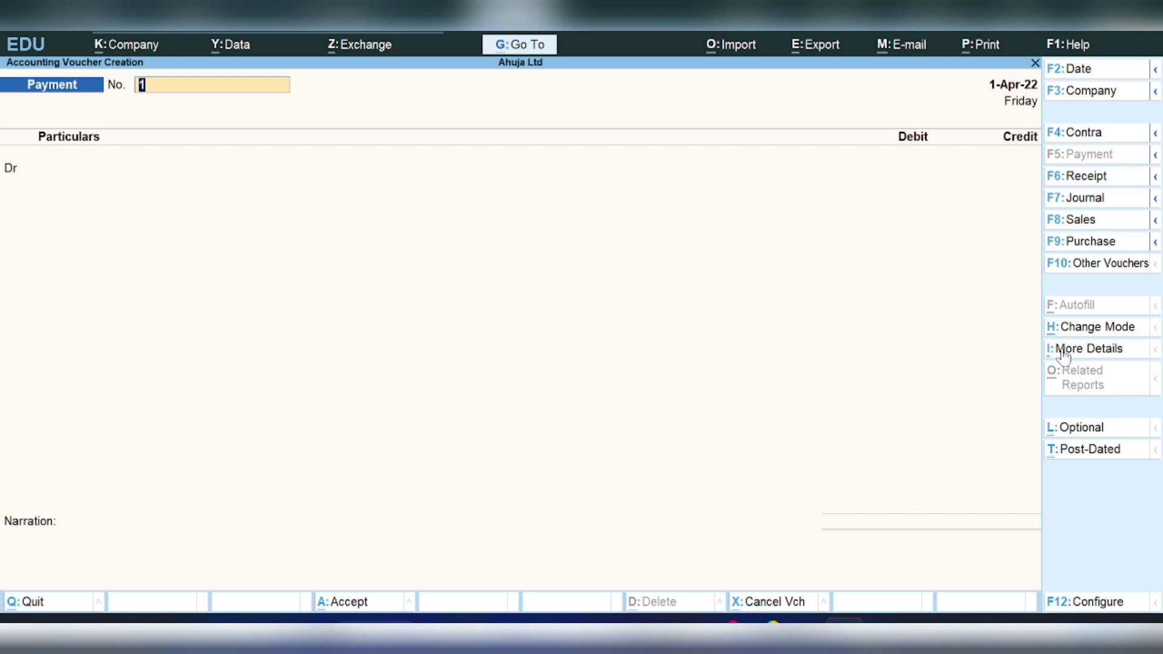
- Keep double entry mode and change the voucher type to Receipt
{"action": "left_click", "coordinate": [1082, 329]}
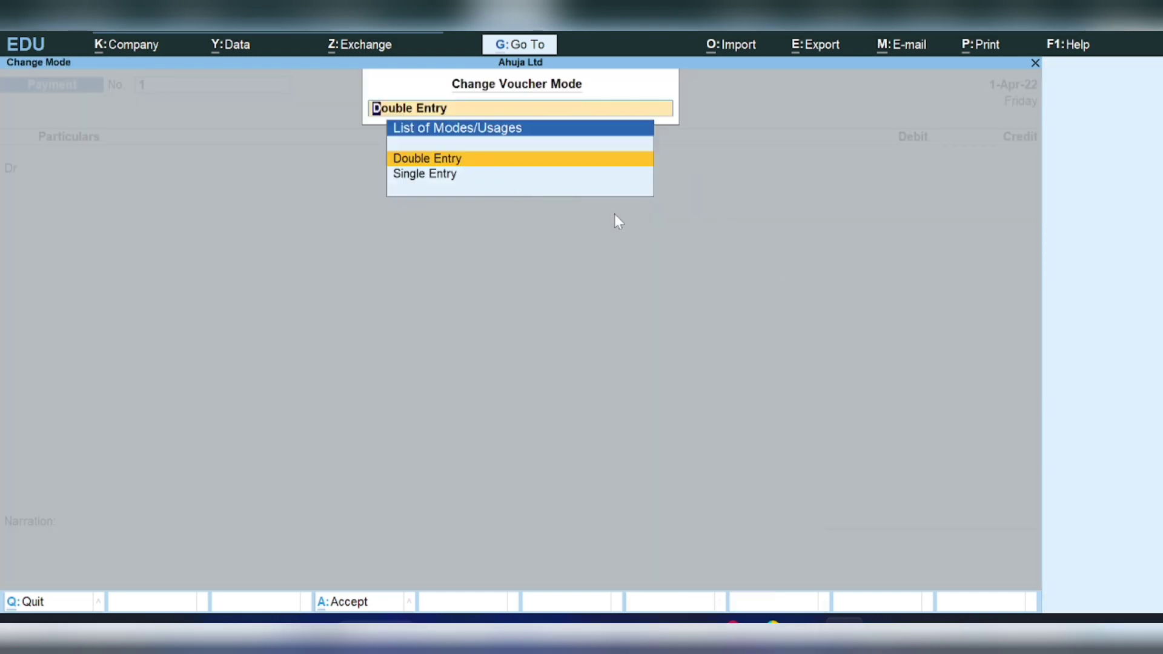
{"action": "left_click", "coordinate": [432, 163]}
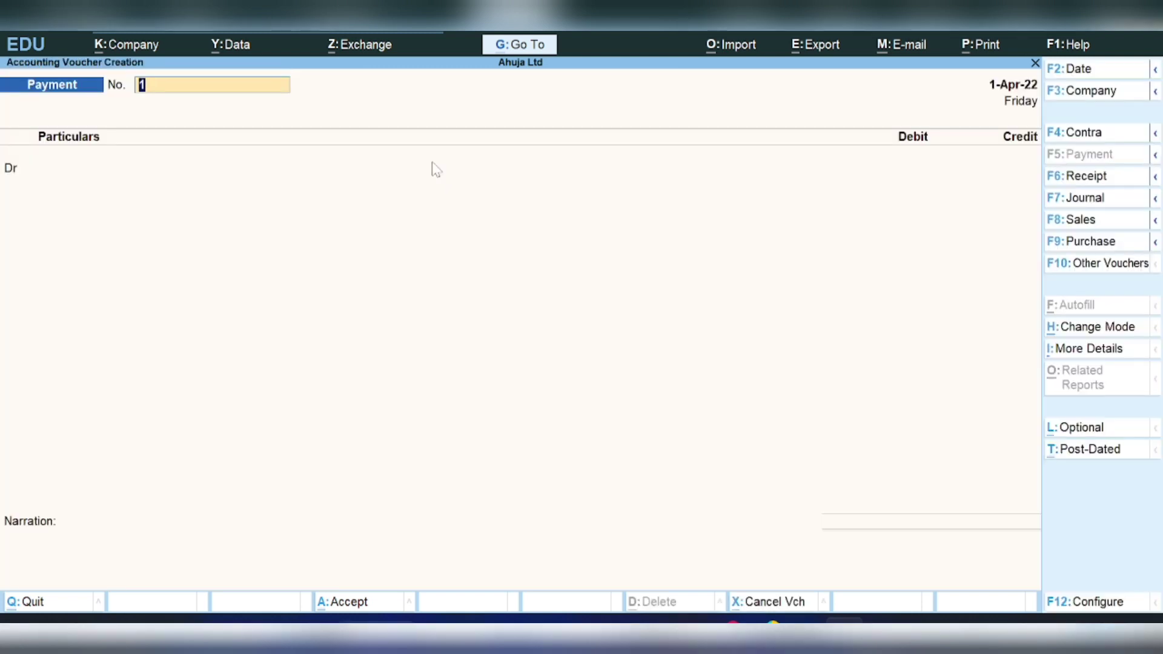
{"action": "key", "text": "Return"}
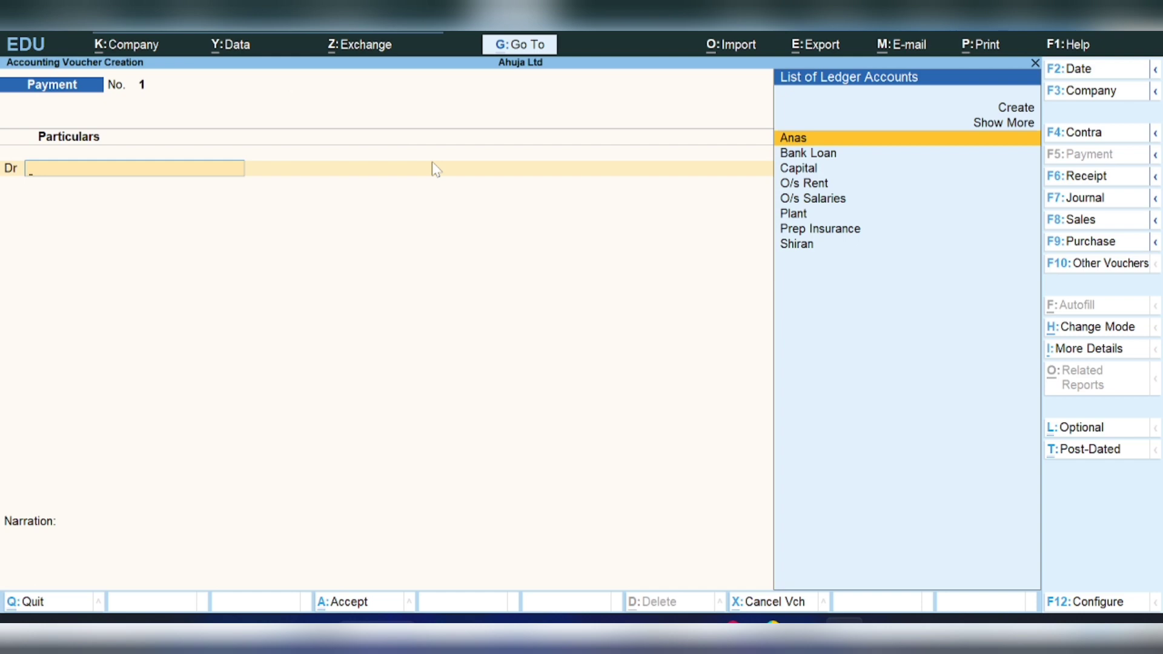
{"action": "left_click", "coordinate": [1081, 181]}
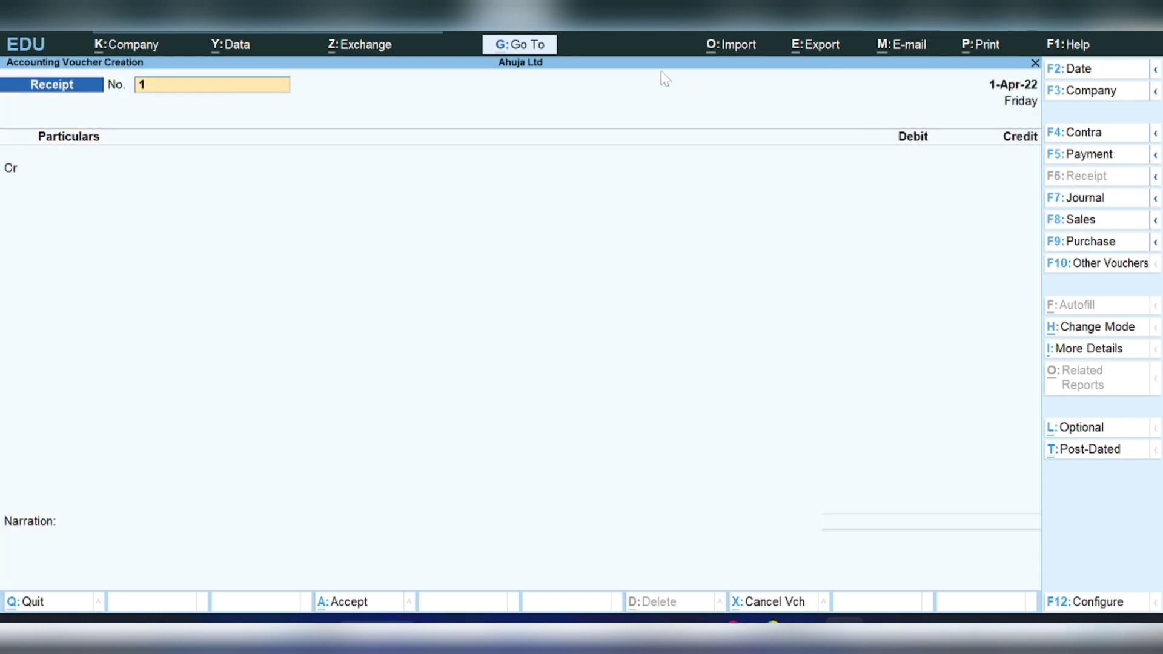
{"action": "key", "text": "Return"}
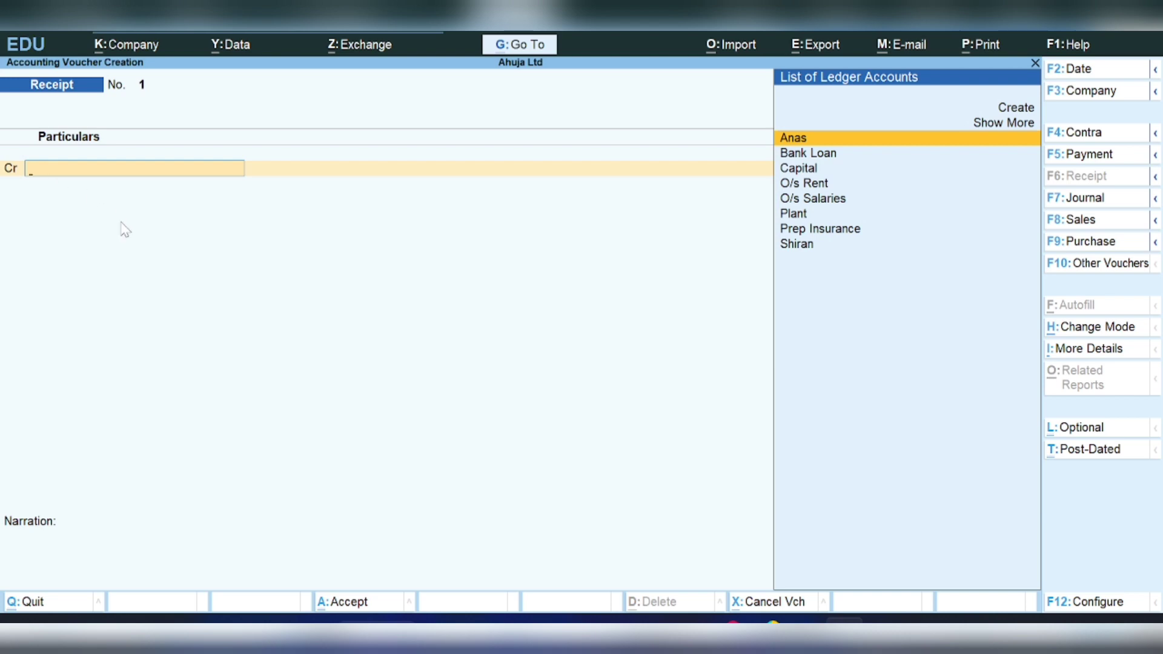
- Credit Capital and debit Cash for 10,00,000 in the receipt and save it
{"action": "type", "text": "Ca"}
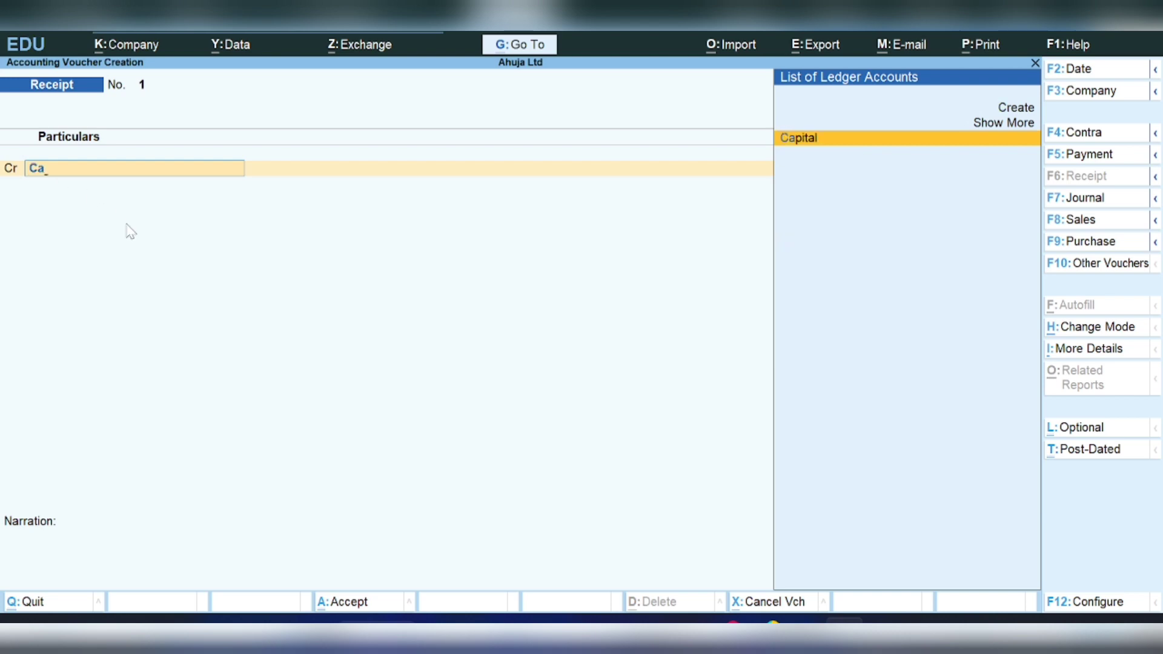
{"action": "key", "text": "Return"}
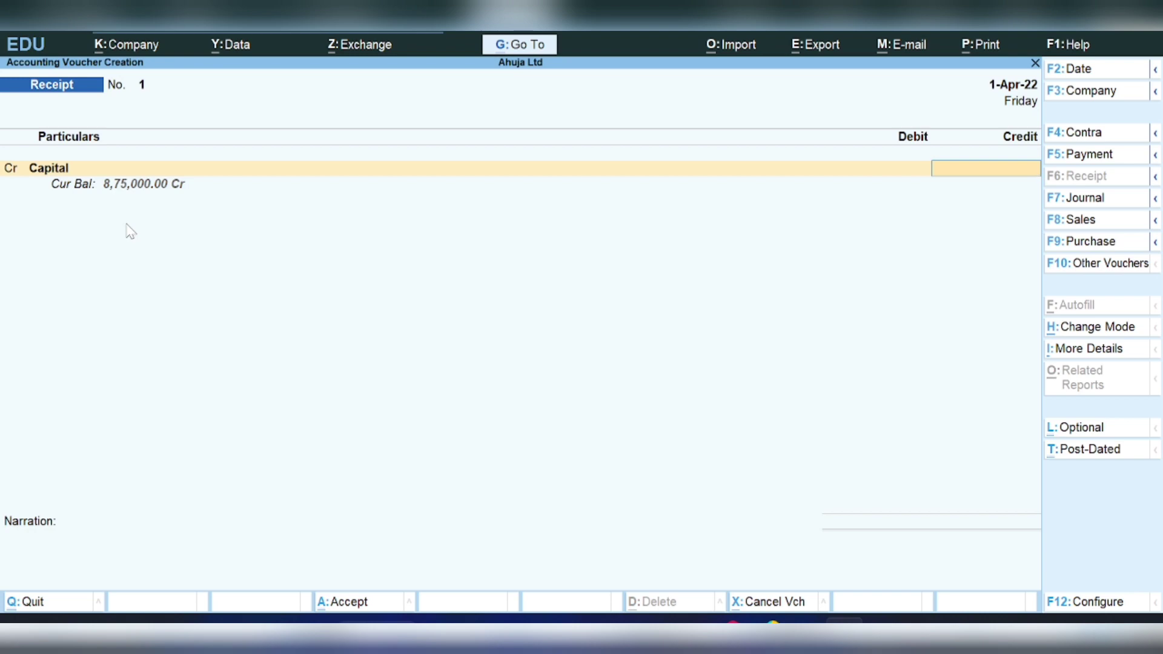
{"action": "type", "text": "1000000"}
{"action": "key", "text": "Return"}
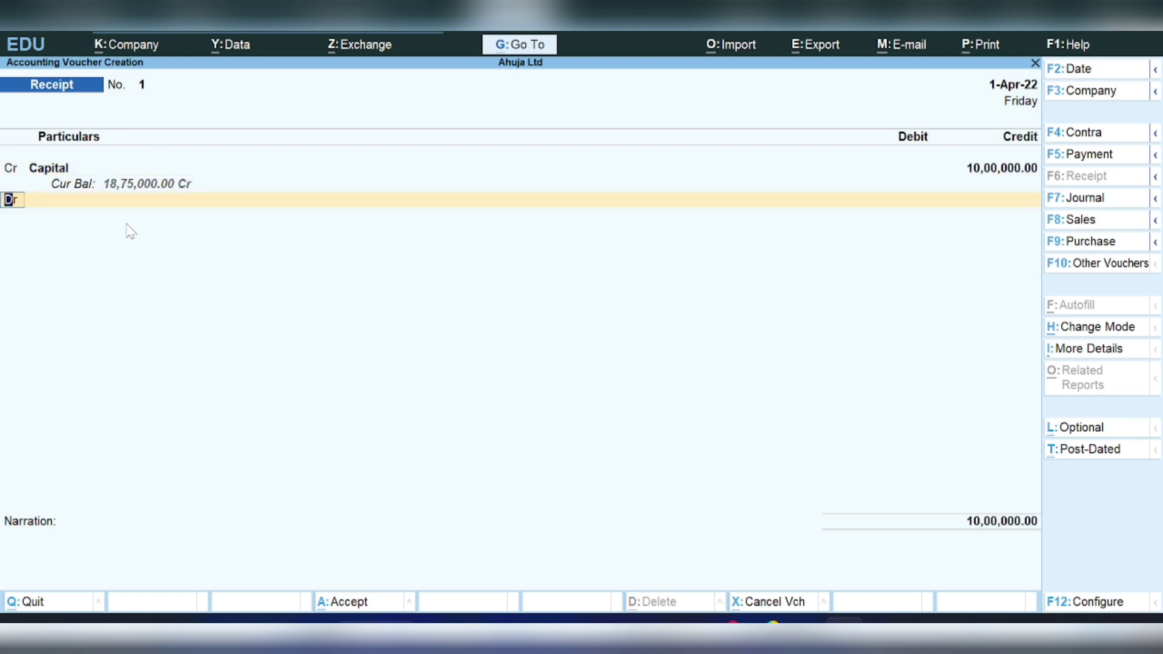
{"action": "key", "text": "Return"}
{"action": "type", "text": "Cash"}
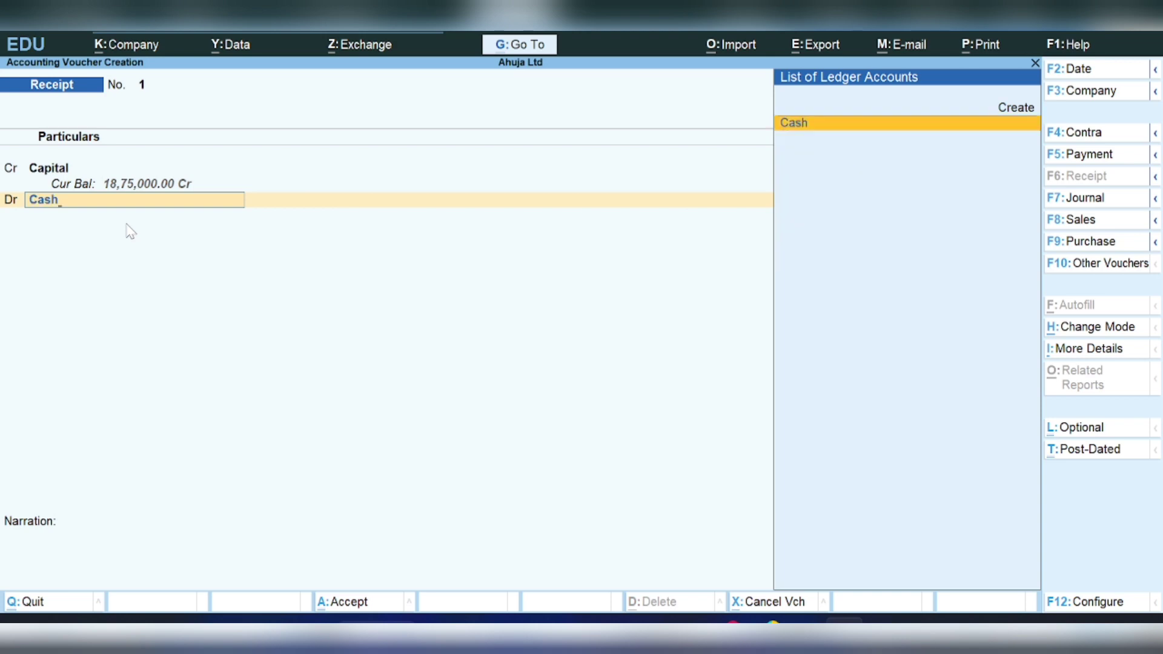
{"action": "key", "text": "Return"}
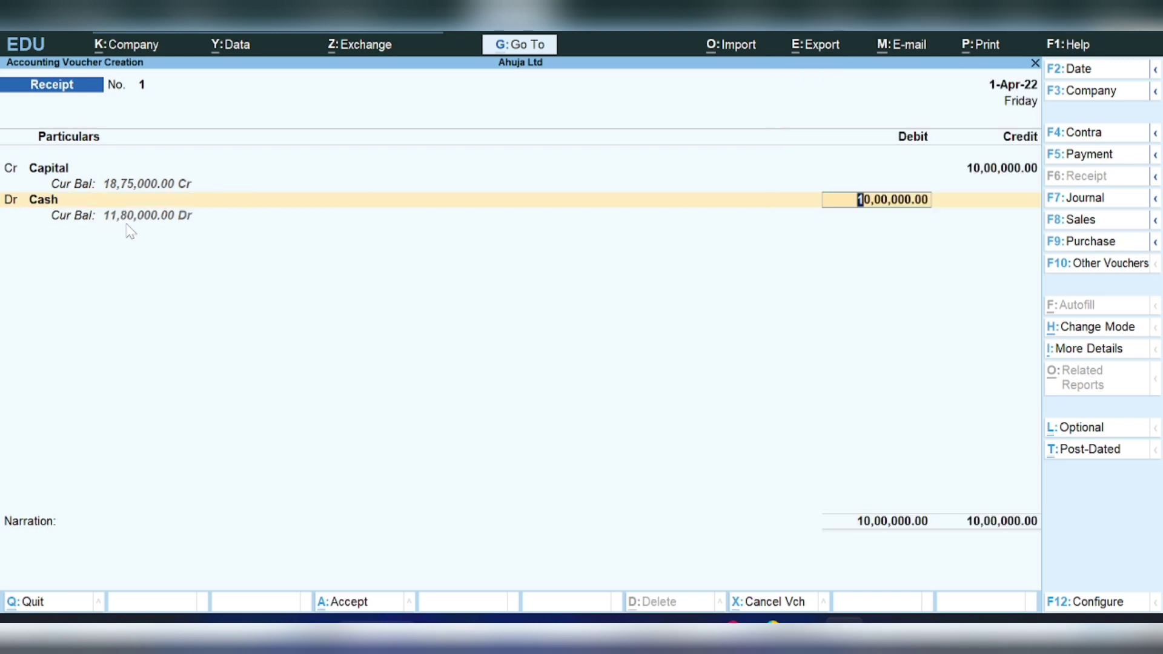
{"action": "key", "text": "Return"}
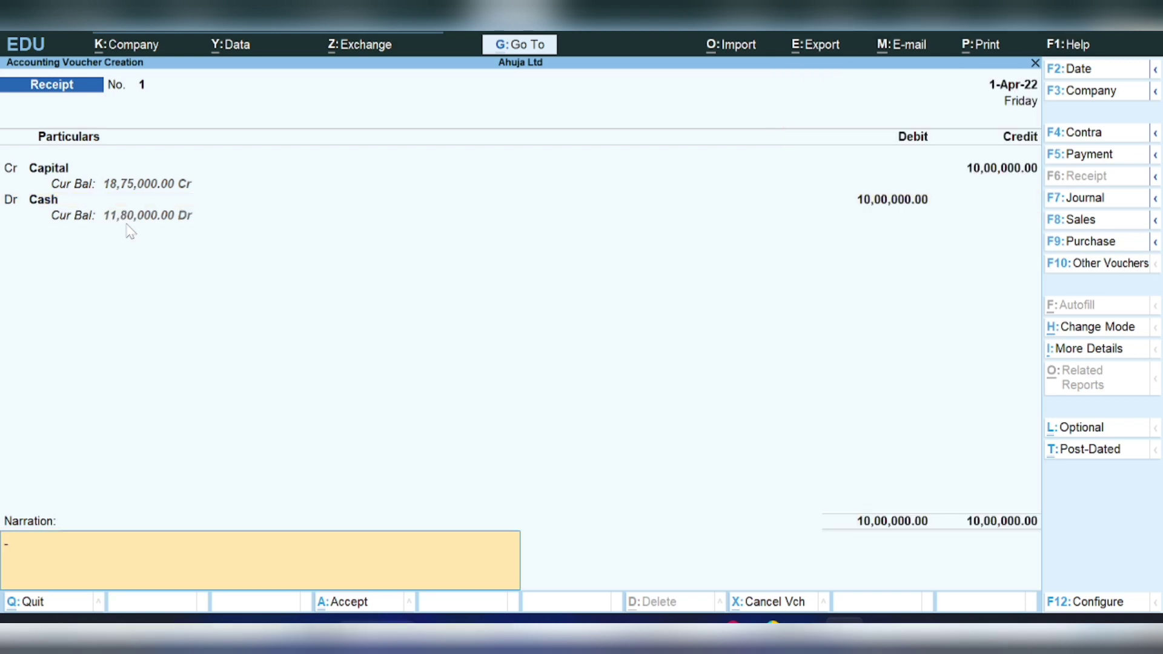
{"action": "key", "text": "Return"}
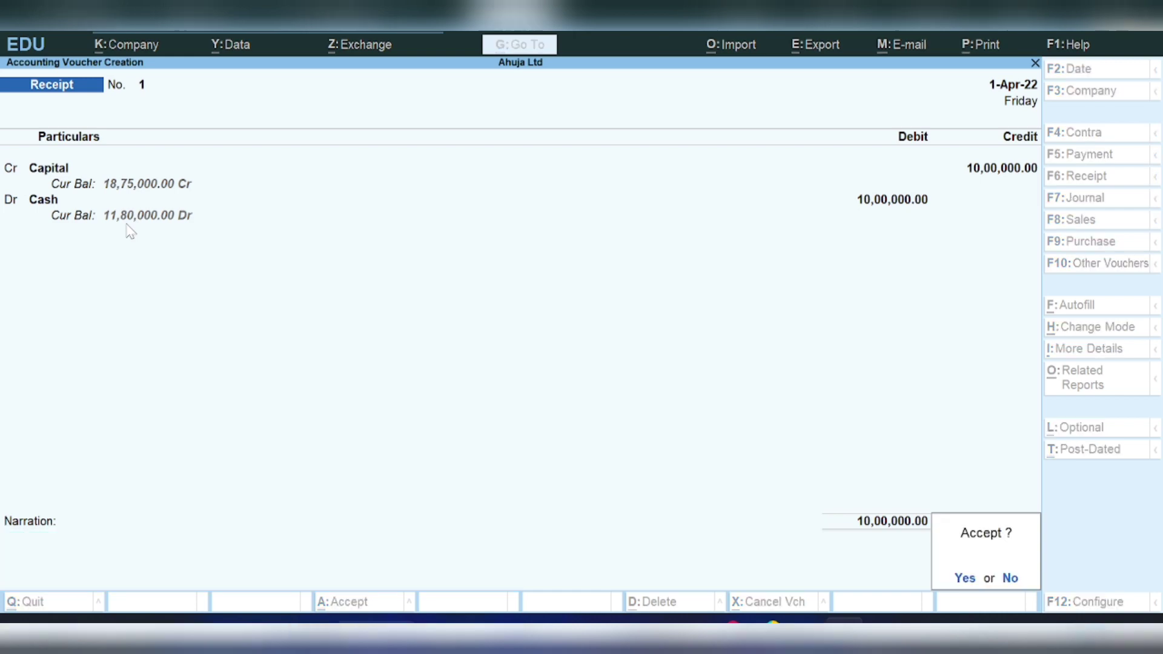
{"action": "key", "text": "Return"}
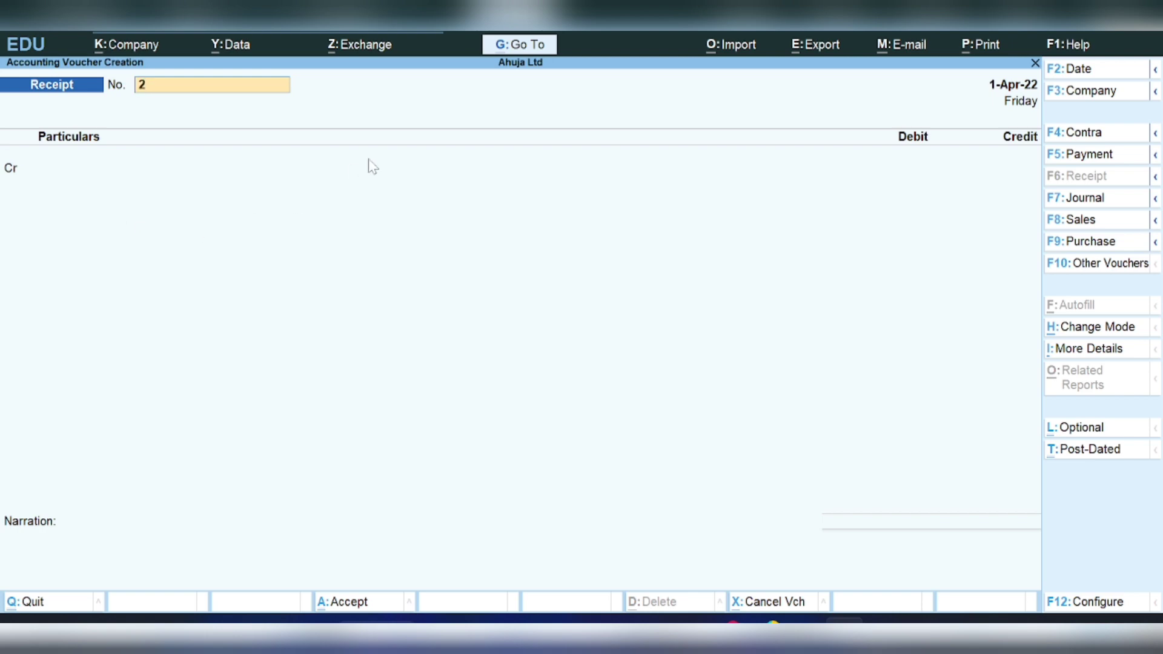
- Enter payment voucher No. 1 debiting O/s Rent 95,000 and crediting Cash 95,000
{"action": "left_click", "coordinate": [1072, 159]}
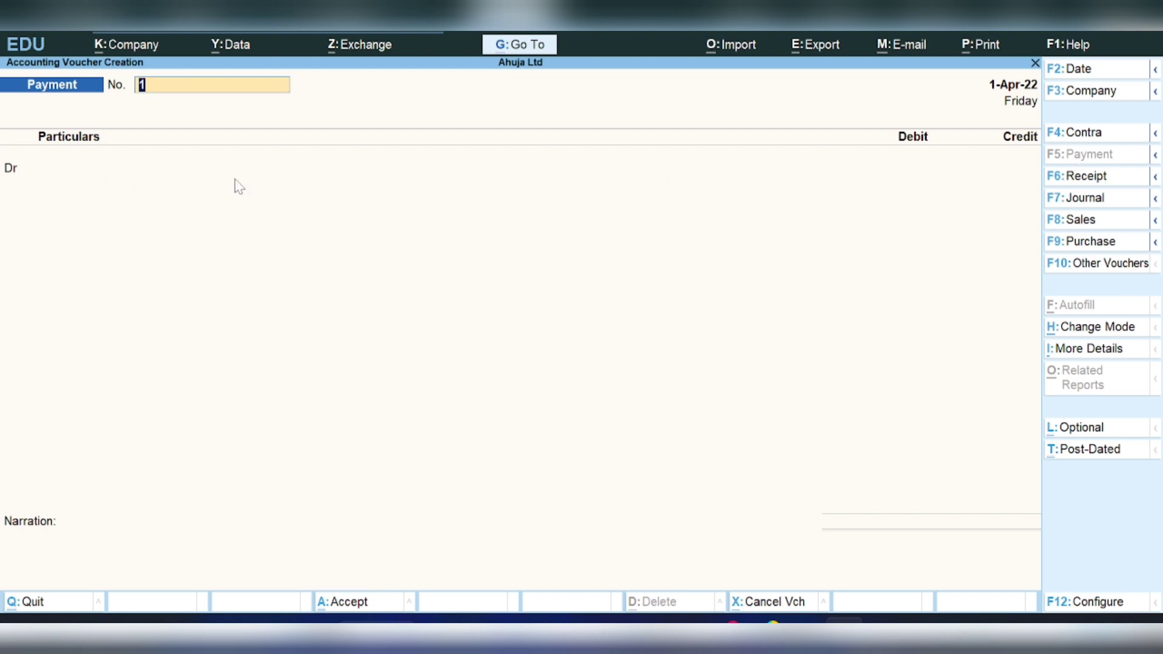
{"action": "key", "text": "Return"}
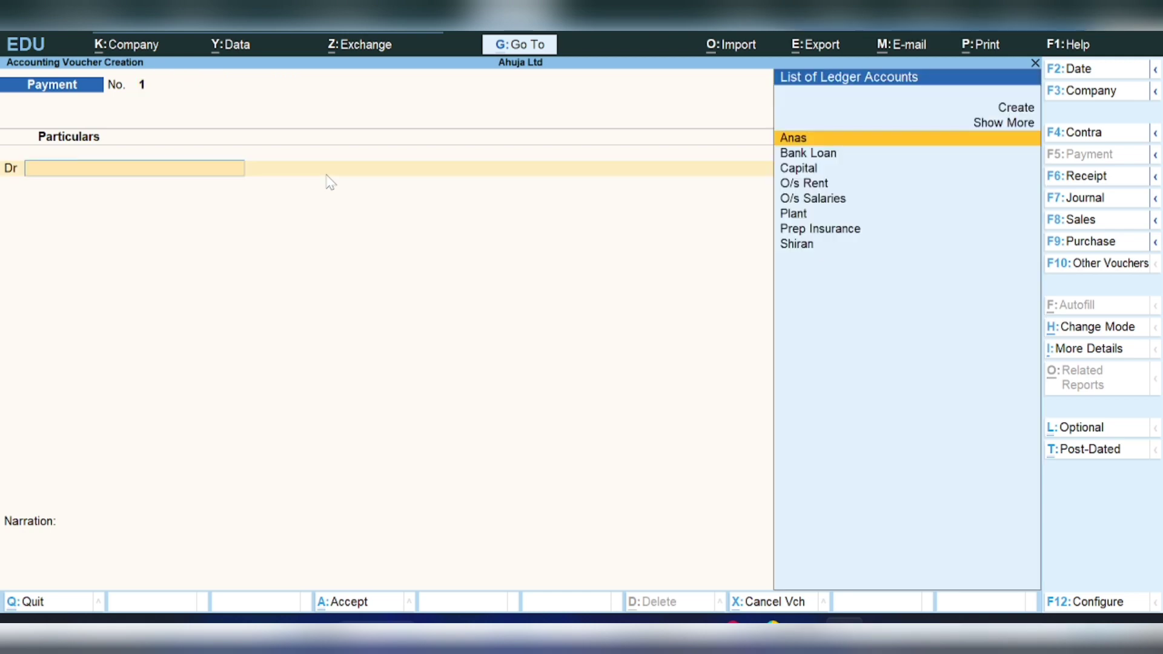
{"action": "key", "text": "Down"}
{"action": "key", "text": "Down"}
{"action": "key", "text": "Down"}
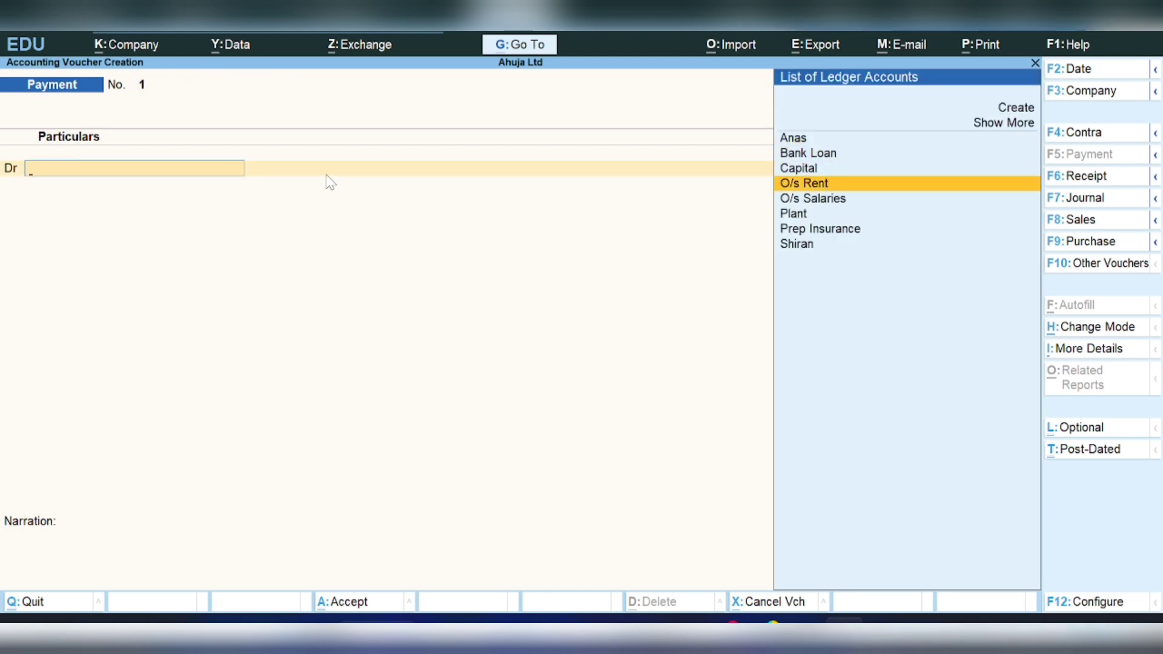
{"action": "key", "text": "Return"}
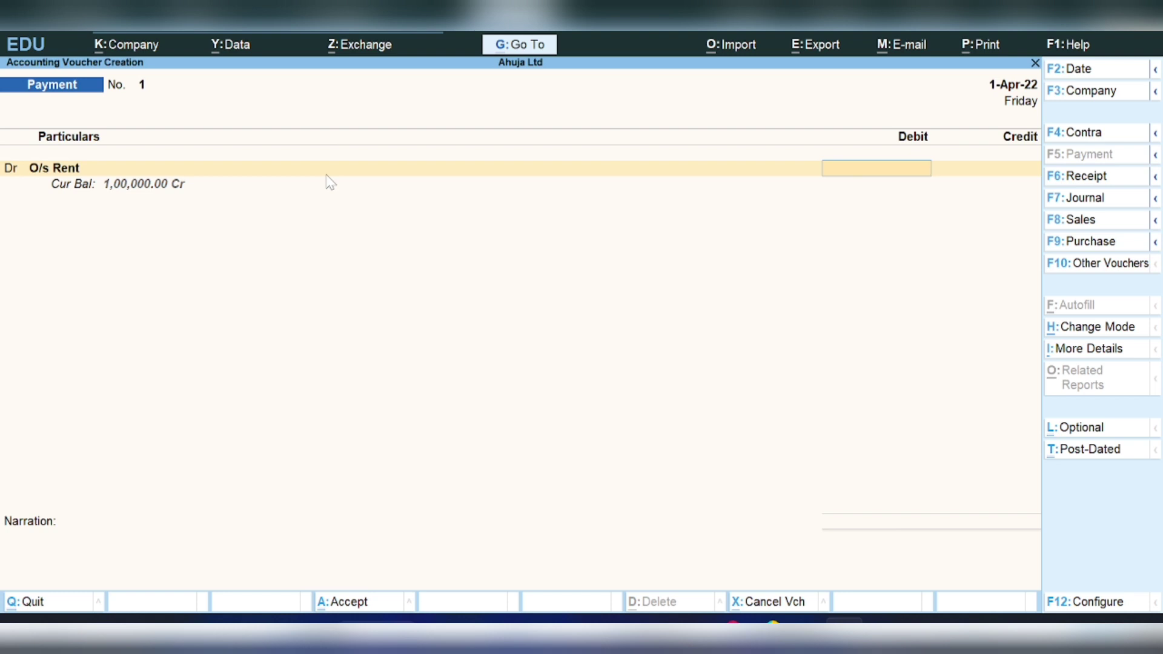
{"action": "type", "text": "95,"}
{"action": "type", "text": "000"}
{"action": "key", "text": "Return"}
{"action": "key", "text": "Return"}
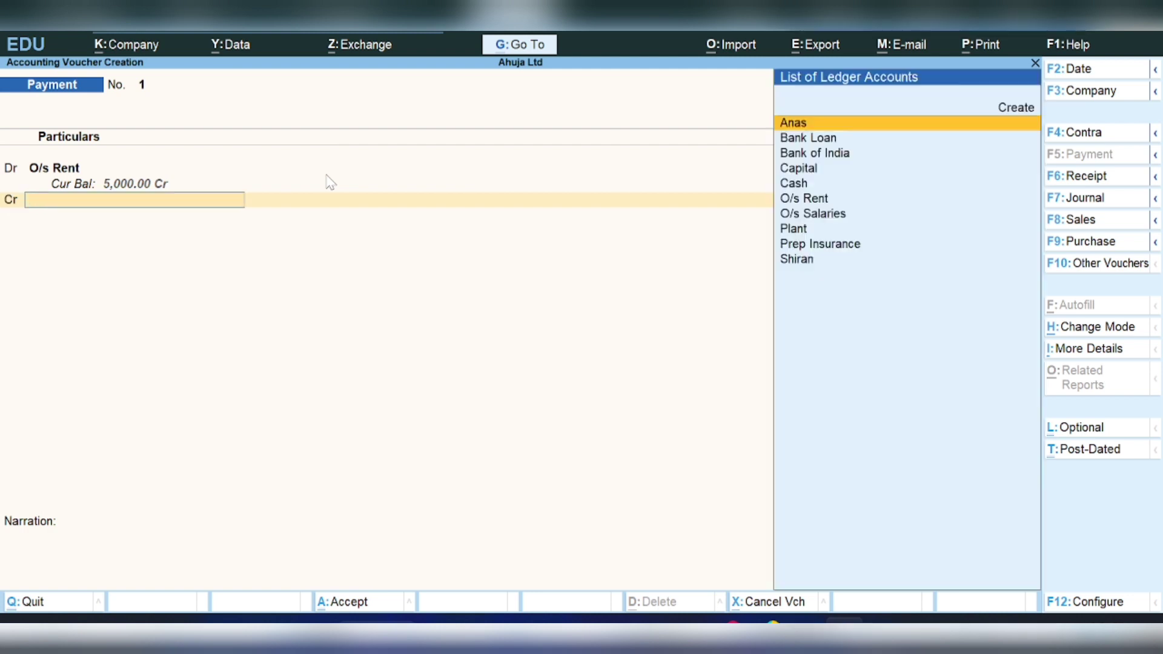
{"action": "type", "text": "Cash"}
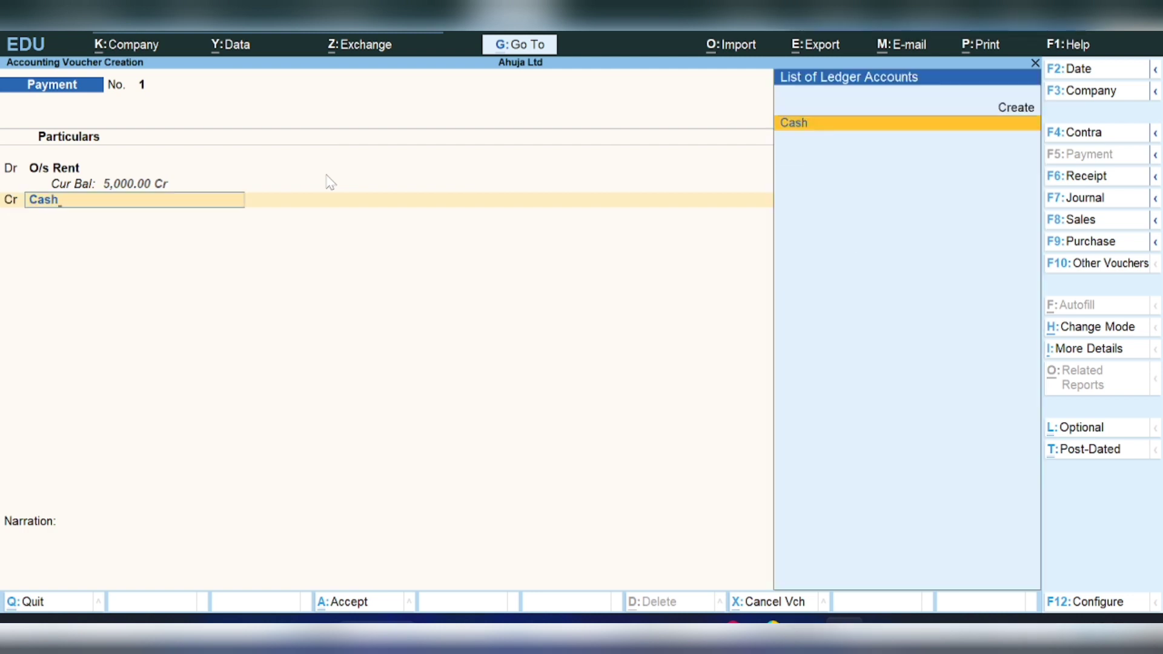
{"action": "key", "text": "Return"}
{"action": "key", "text": "Return"}
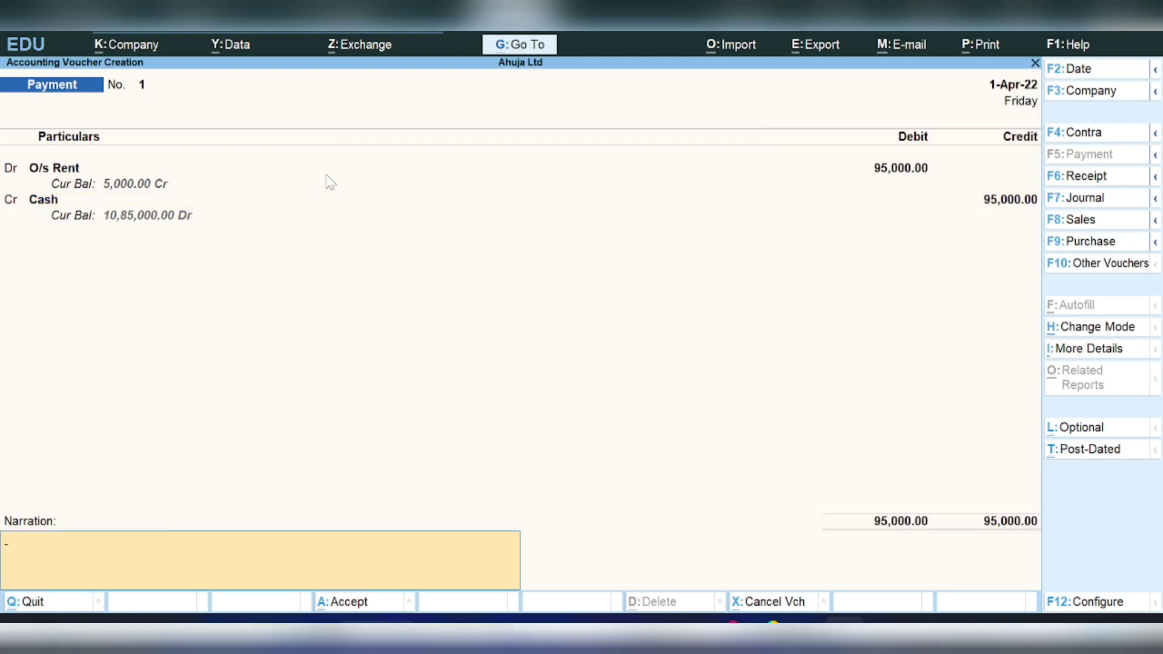
{"action": "key", "text": "Return"}
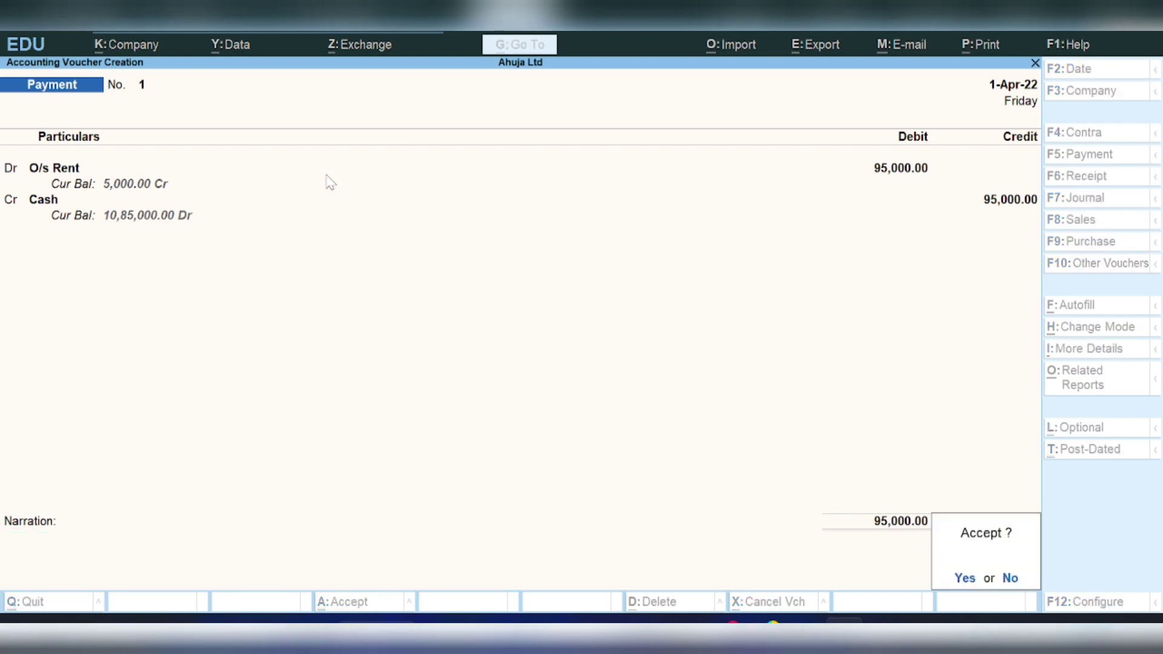
{"action": "key", "text": "Return"}
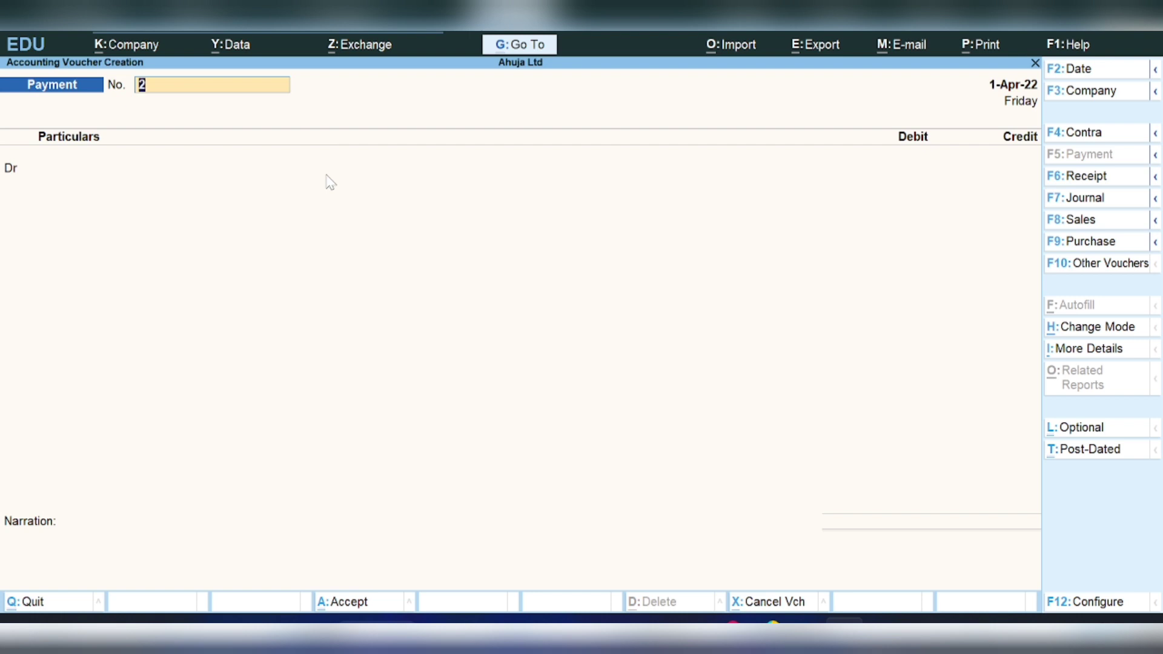
- Start receipt voucher No. 2 and create a new credit ledger starting with 'Re'
{"action": "left_click", "coordinate": [1071, 178]}
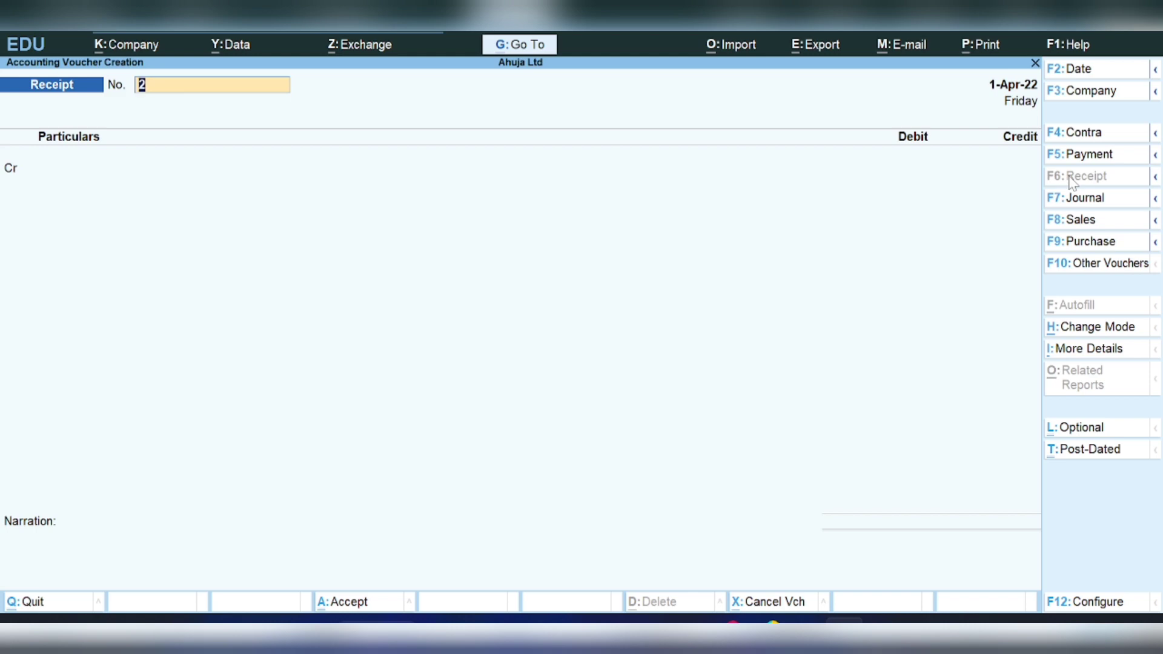
{"action": "key", "text": "Return"}
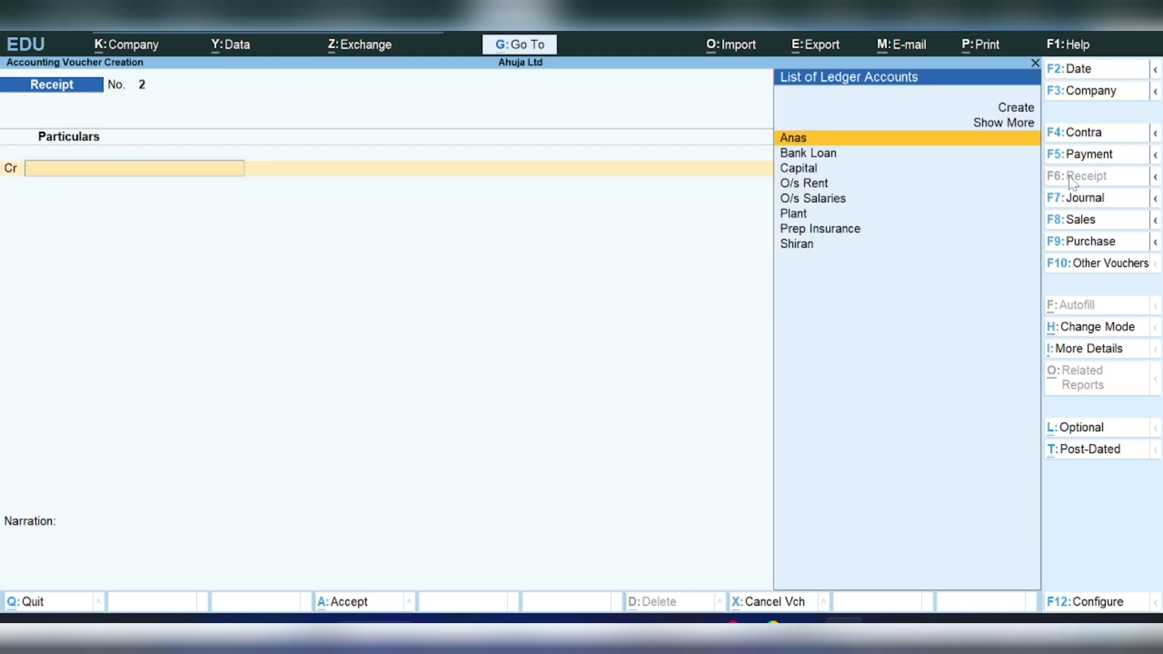
{"action": "type", "text": "Re"}
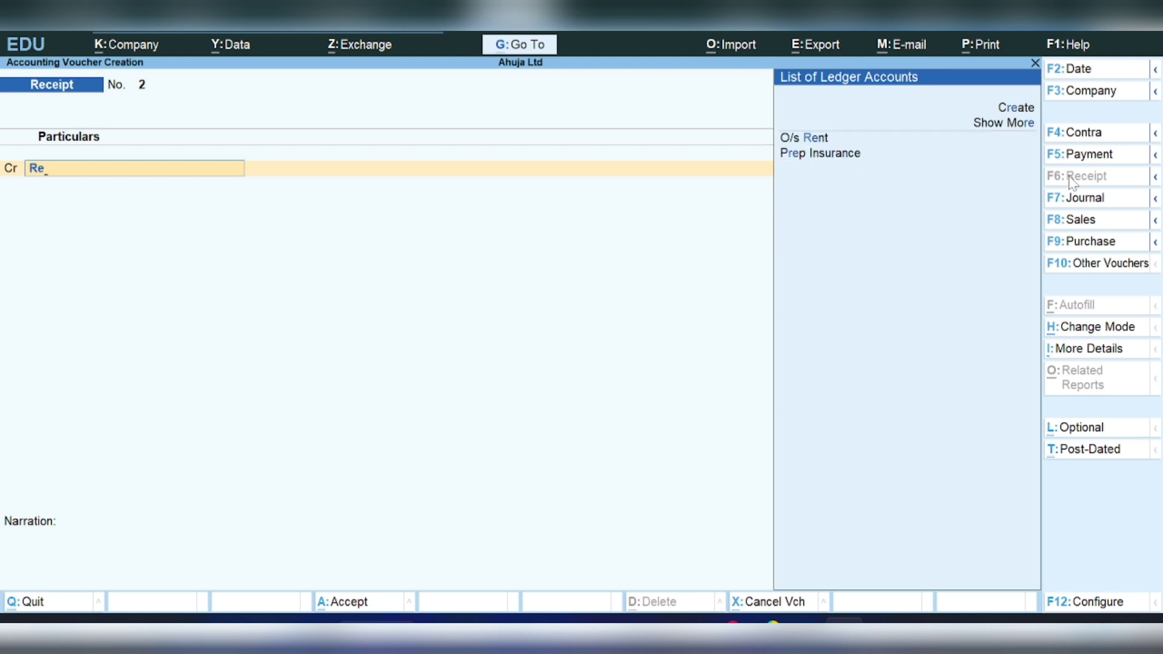
{"action": "key", "text": "alt+c"}
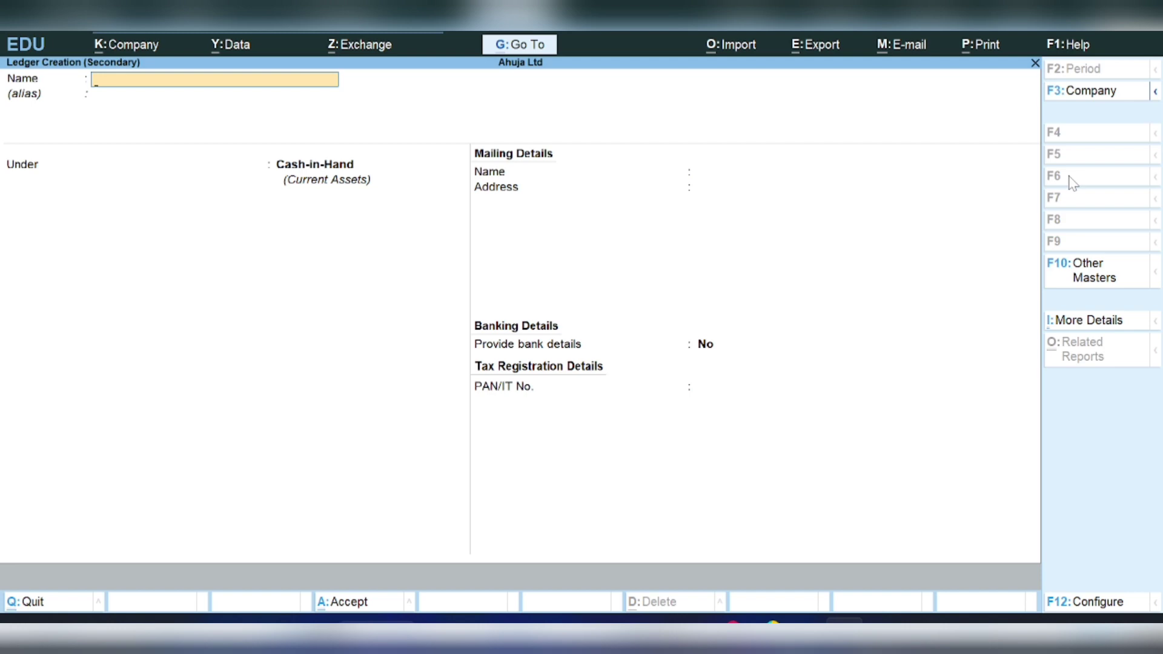
- Name the new ledger 'Rent Received', correcting the misspelling
{"action": "type", "text": "Rent Receiuved"}
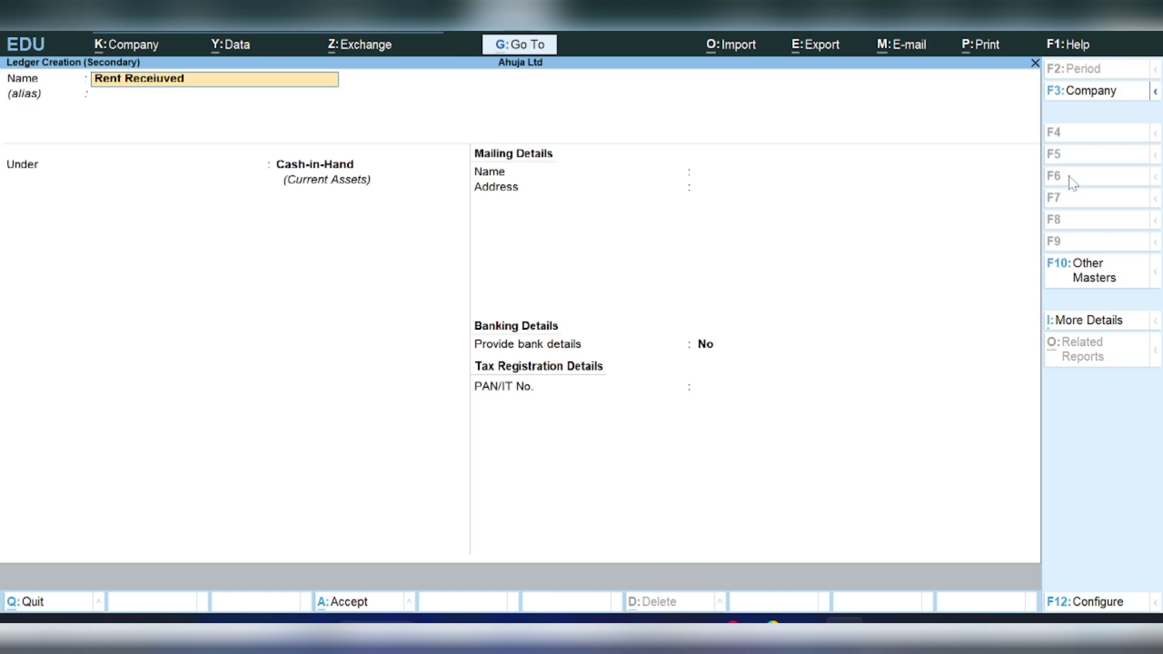
{"action": "key", "text": "BackSpace"}
{"action": "key", "text": "BackSpace"}
{"action": "key", "text": "BackSpace"}
{"action": "key", "text": "BackSpace"}
{"action": "type", "text": "ved"}
{"action": "key", "text": "Return"}
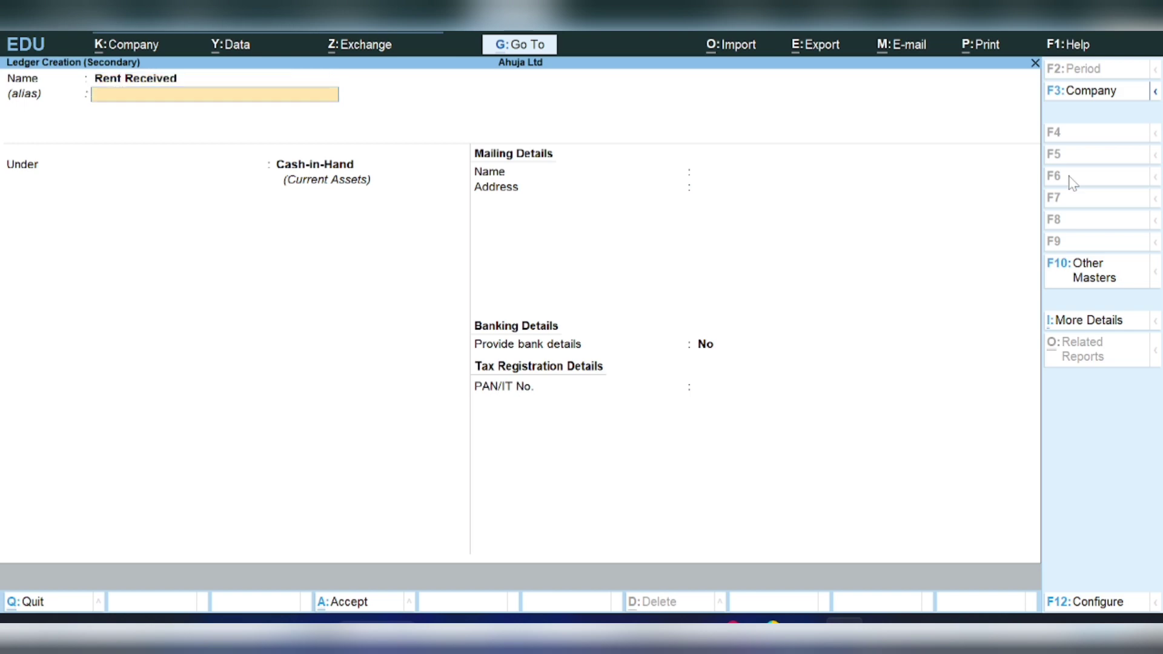
- Place the ledger under Indirect Incomes with type Not Applicable and save it
{"action": "key", "text": "Return"}
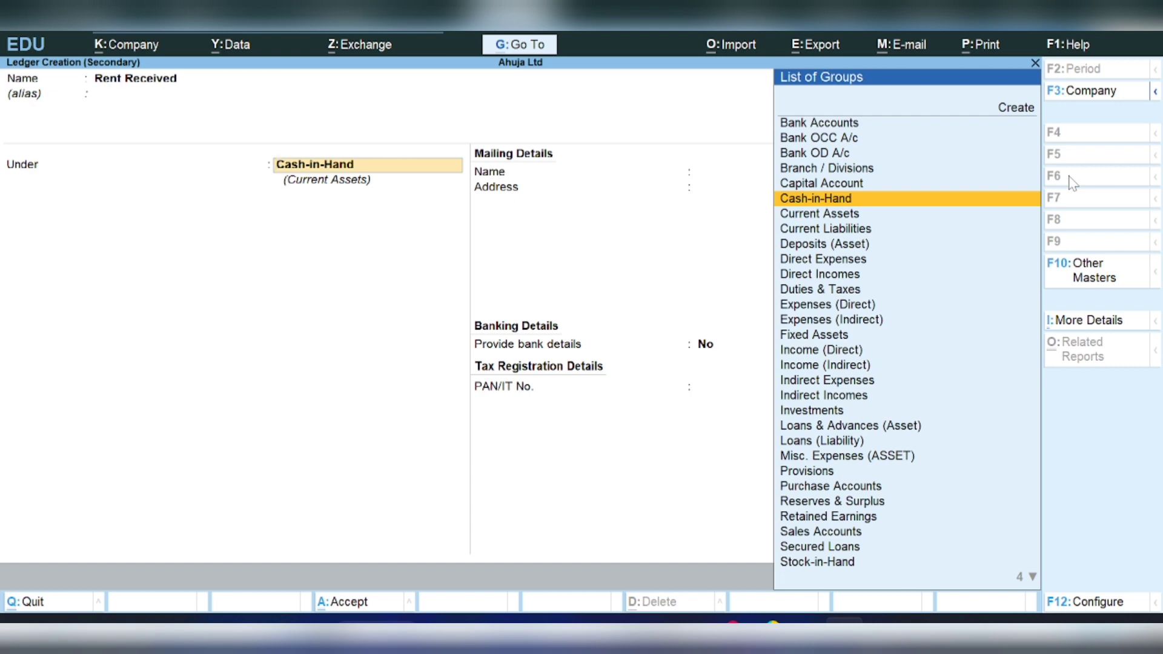
{"action": "key", "text": "Down"}
{"action": "key", "text": "Down"}
{"action": "key", "text": "Down"}
{"action": "key", "text": "Down"}
{"action": "key", "text": "Down"}
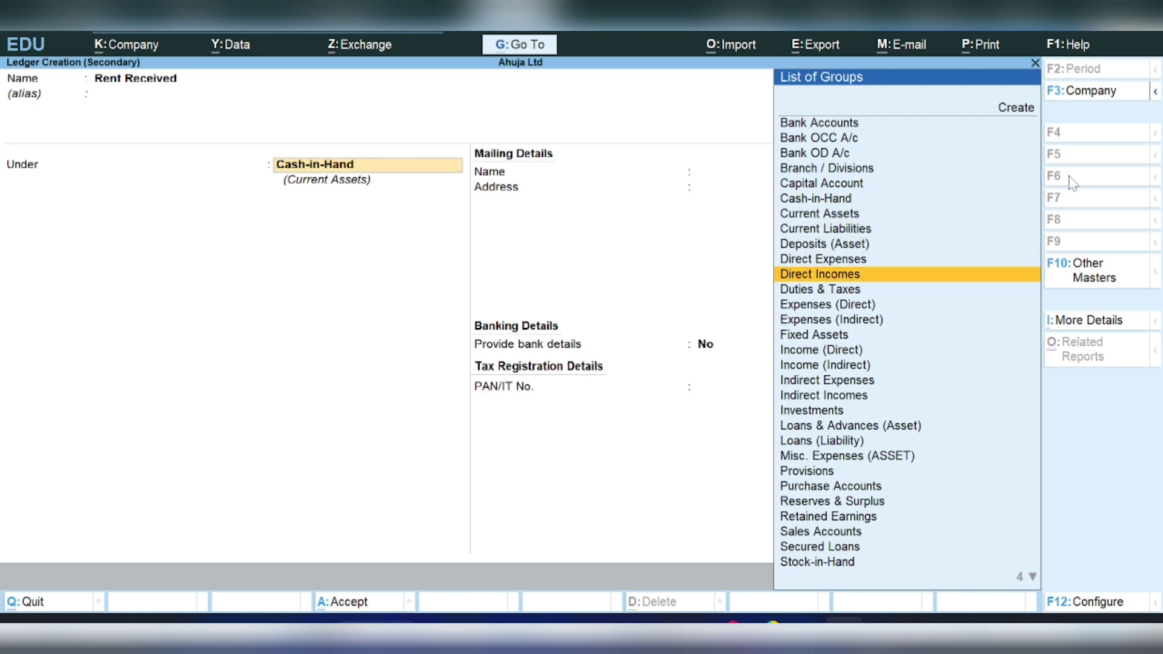
{"action": "key", "text": "Down"}
{"action": "key", "text": "Down"}
{"action": "key", "text": "Down"}
{"action": "key", "text": "Down"}
{"action": "key", "text": "Down"}
{"action": "key", "text": "Down"}
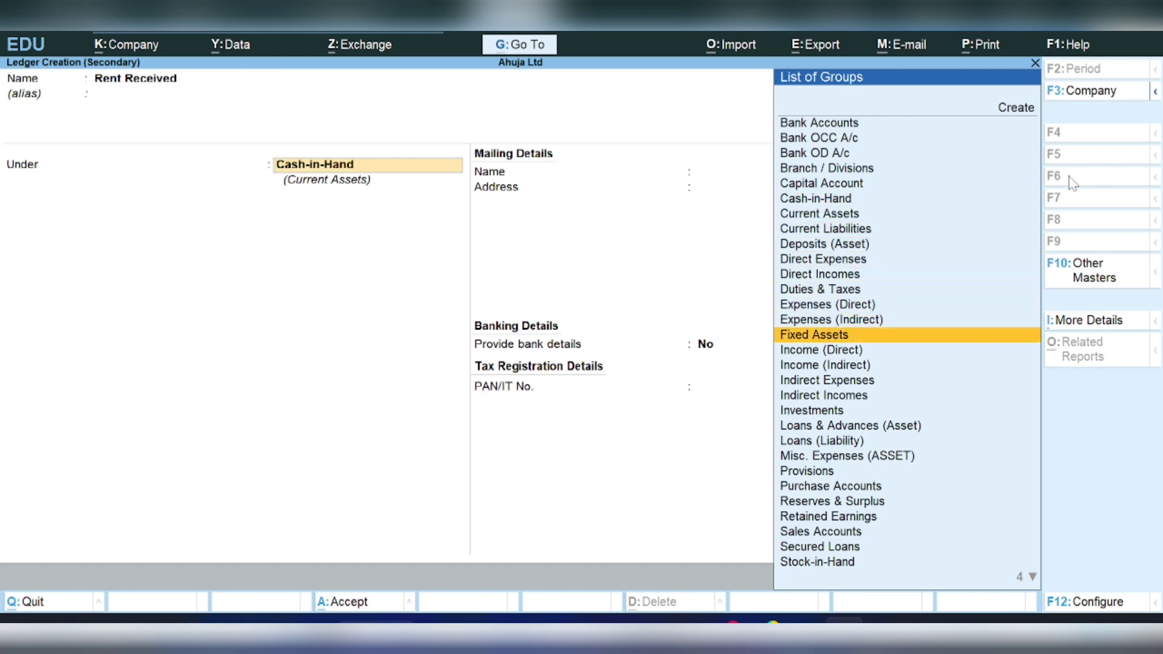
{"action": "key", "text": "Down"}
{"action": "key", "text": "Down"}
{"action": "key", "text": "Return"}
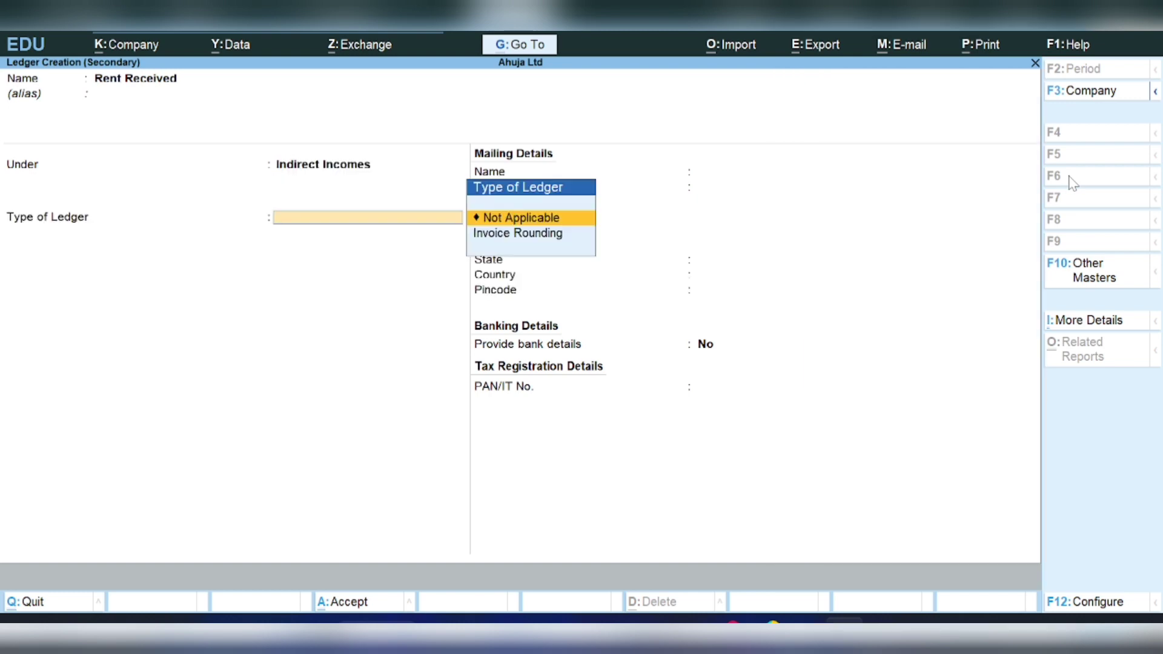
{"action": "key", "text": "Return"}
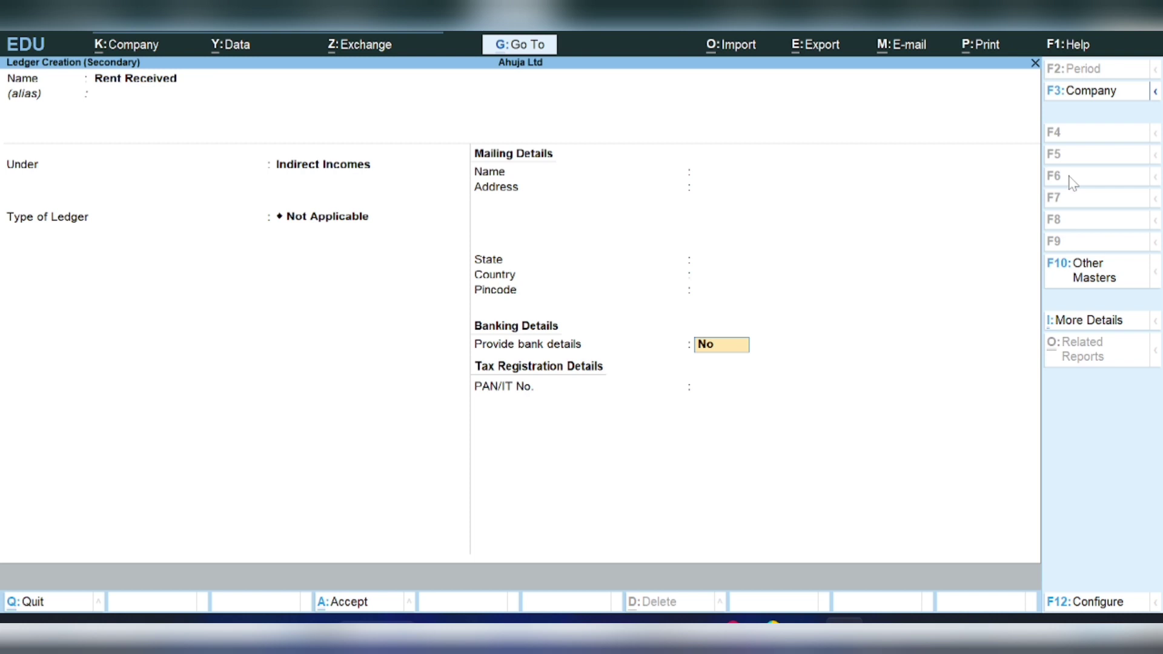
{"action": "key", "text": "Return"}
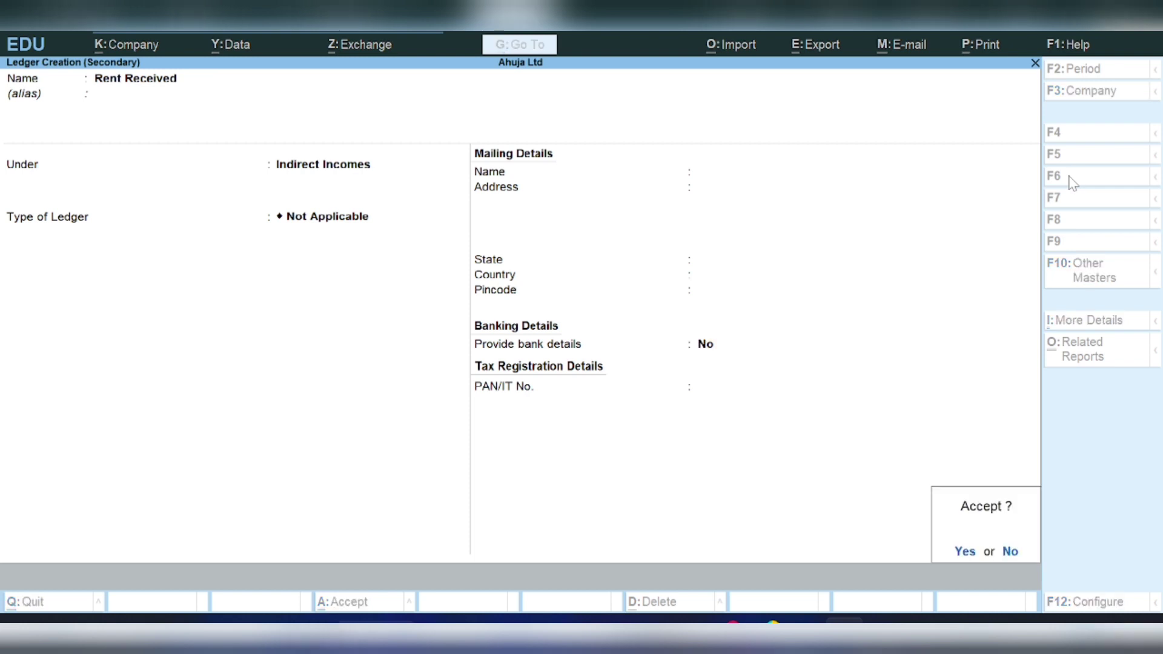
{"action": "key", "text": "Return"}
{"action": "key", "text": "Return"}
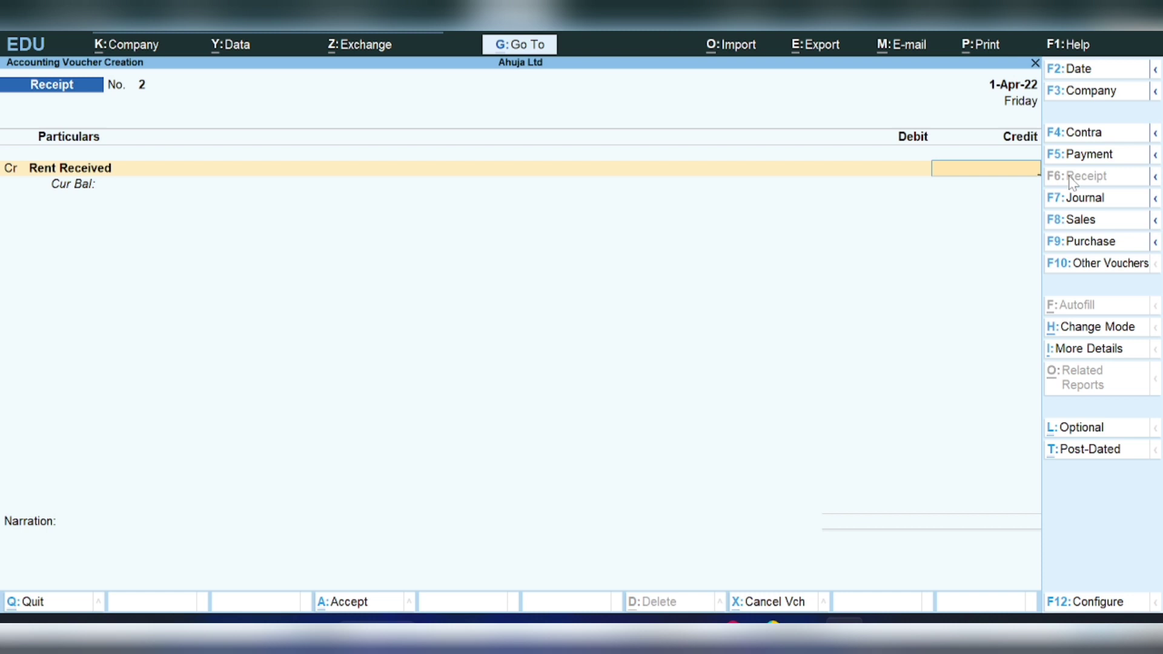
- Complete Receipt No. 2, crediting Rent Received 50,000 against Cash, then begin Contra No. 1
{"action": "type", "text": "50000"}
{"action": "key", "text": "Return"}
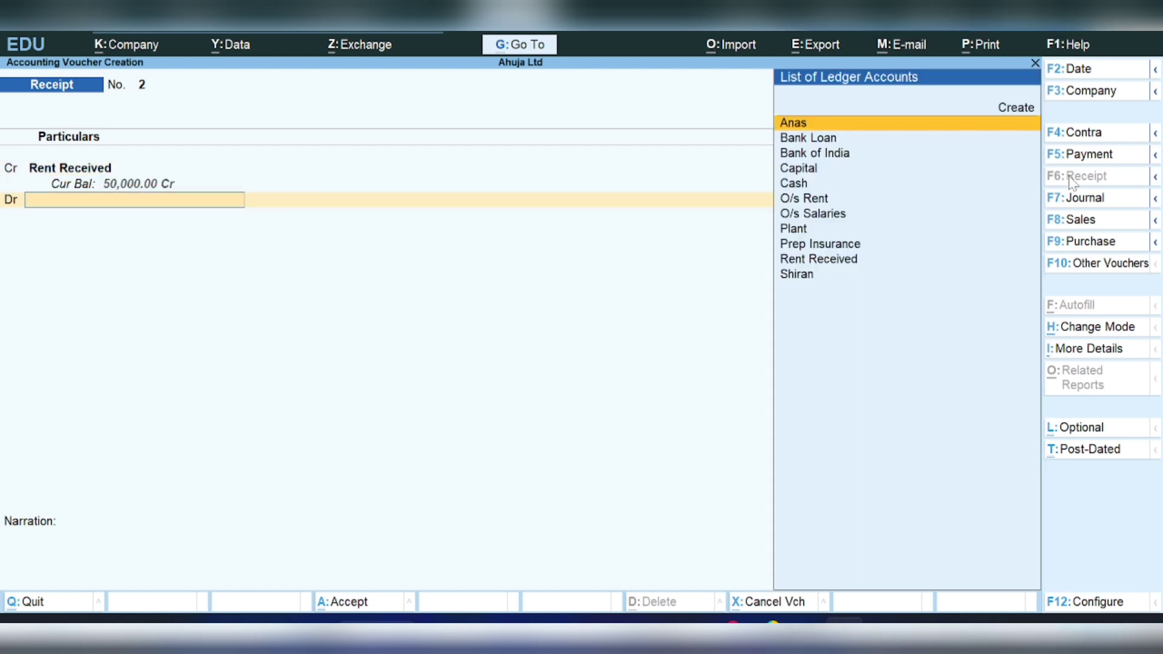
{"action": "type", "text": "Cash"}
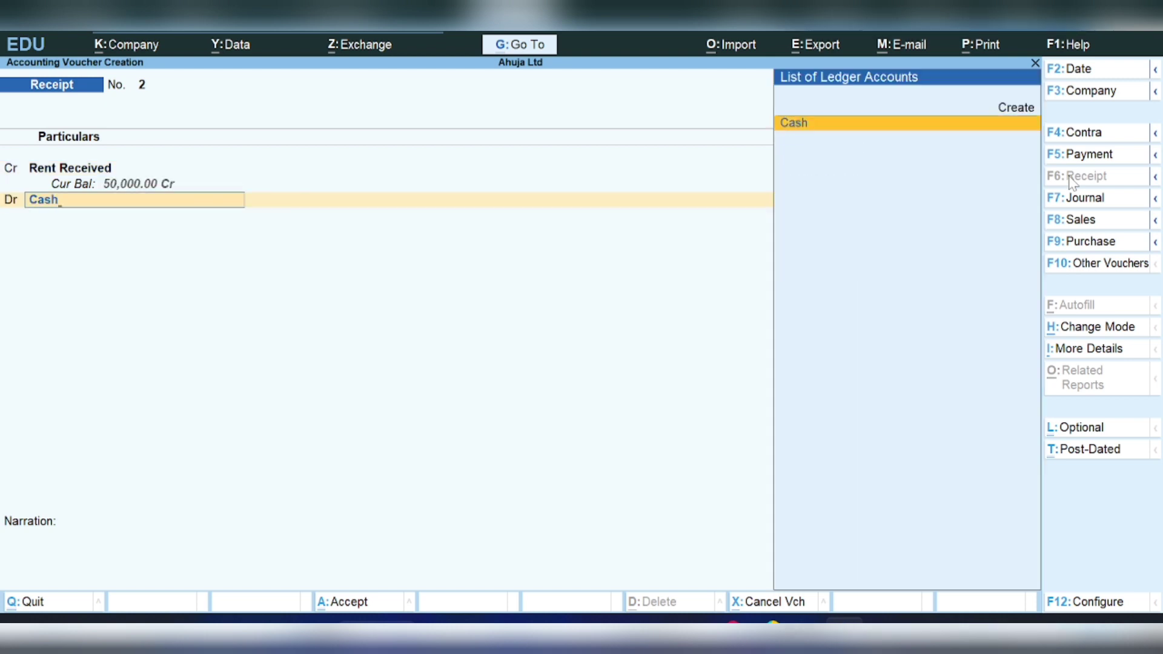
{"action": "key", "text": "Return"}
{"action": "key", "text": "Return"}
{"action": "key", "text": "Return"}
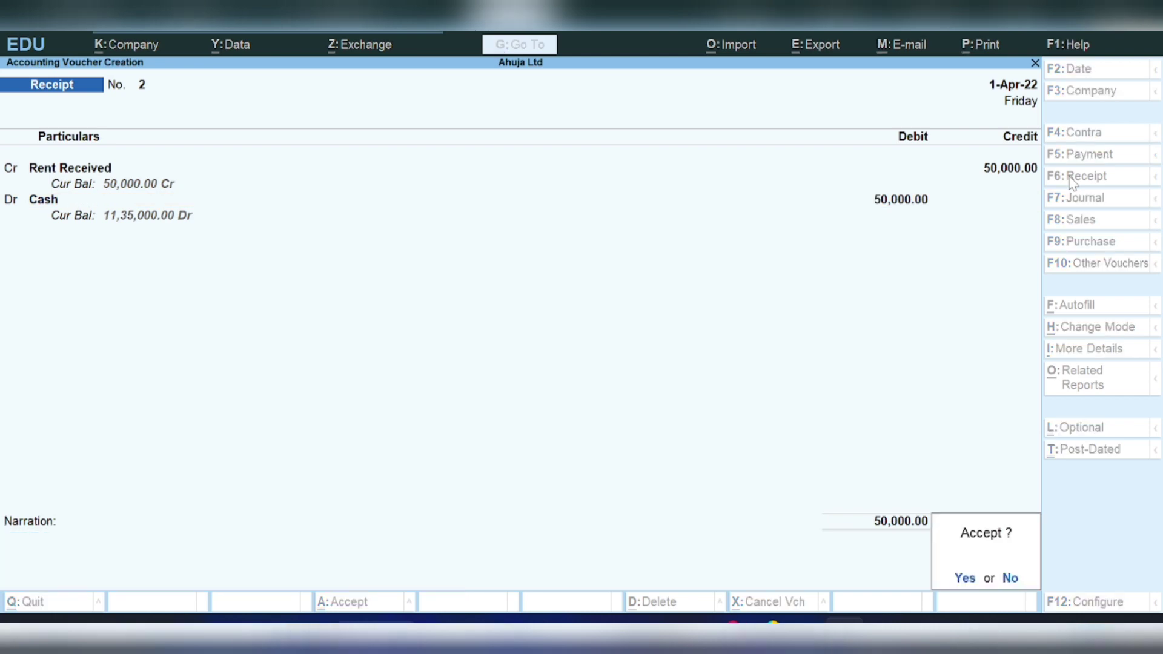
{"action": "key", "text": "Return"}
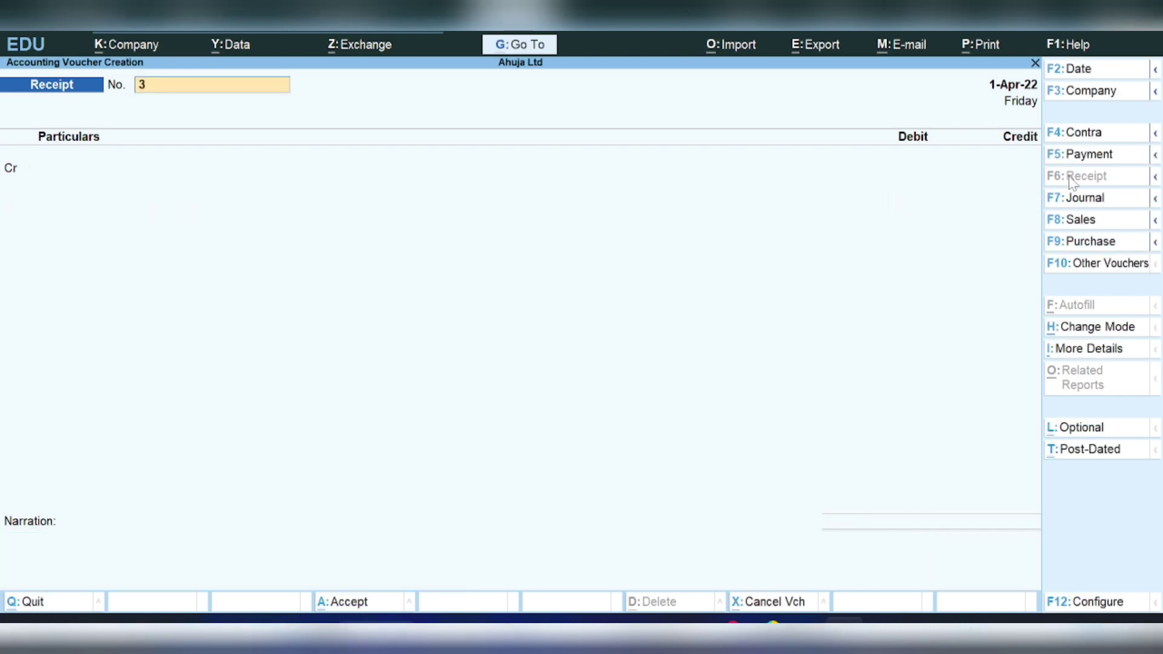
{"action": "left_click", "coordinate": [1083, 139]}
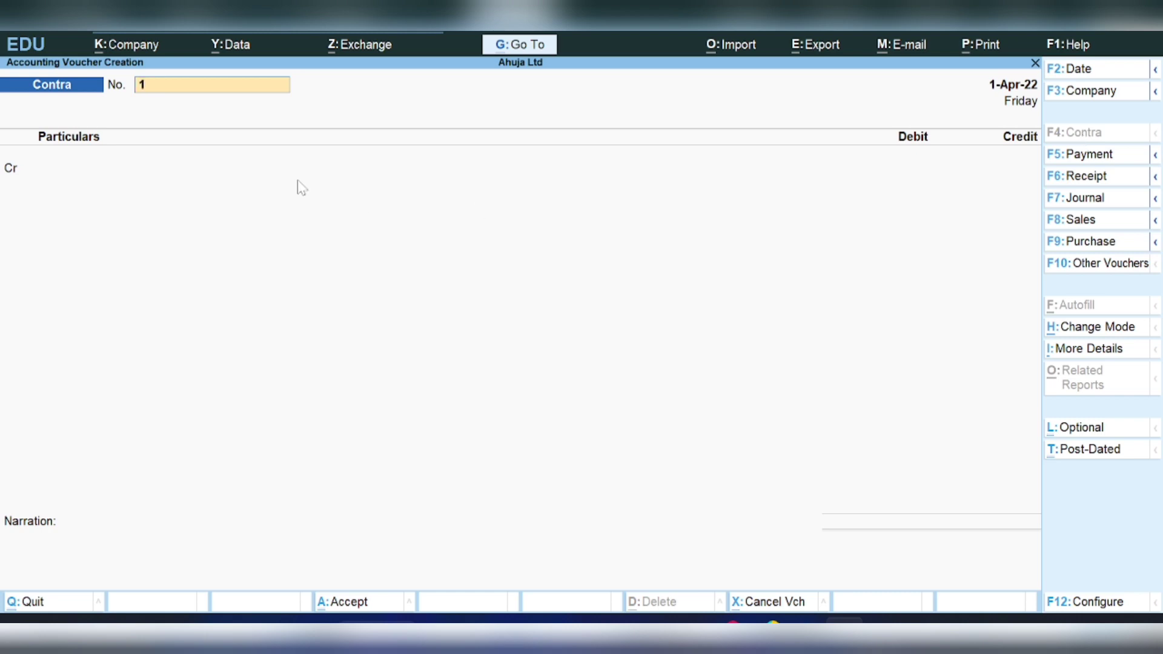
- Enter Contra No. 1 moving 40,000 from Cash to Bank of India, skipping denominations
{"action": "key", "text": "Return"}
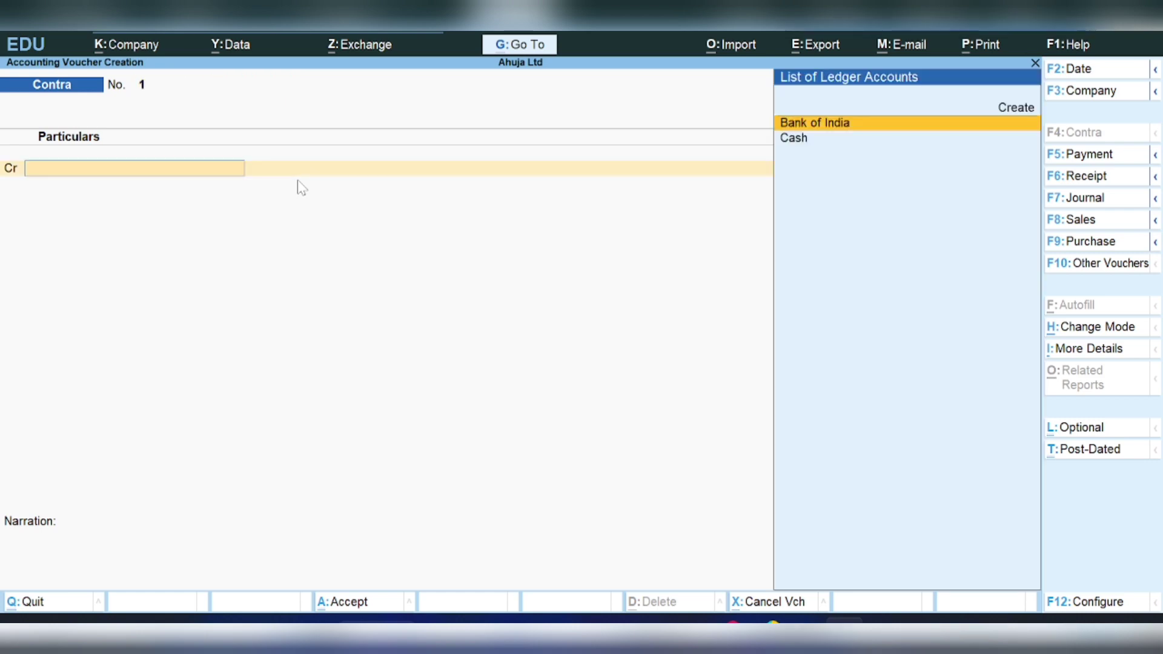
{"action": "key", "text": "Down"}
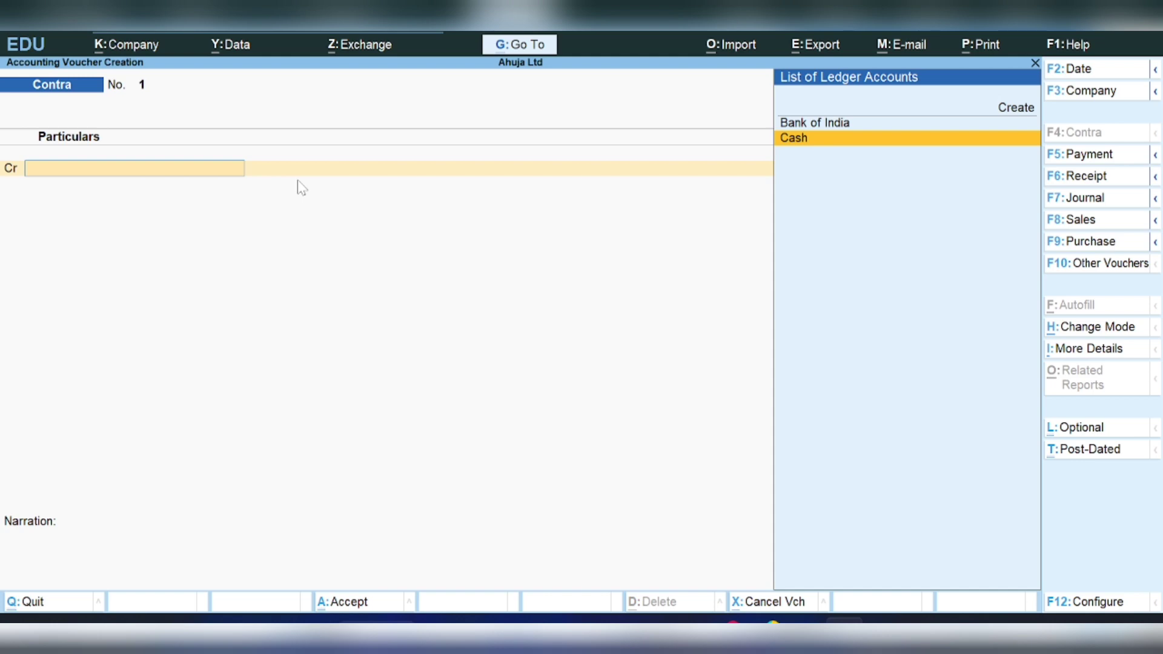
{"action": "key", "text": "Return"}
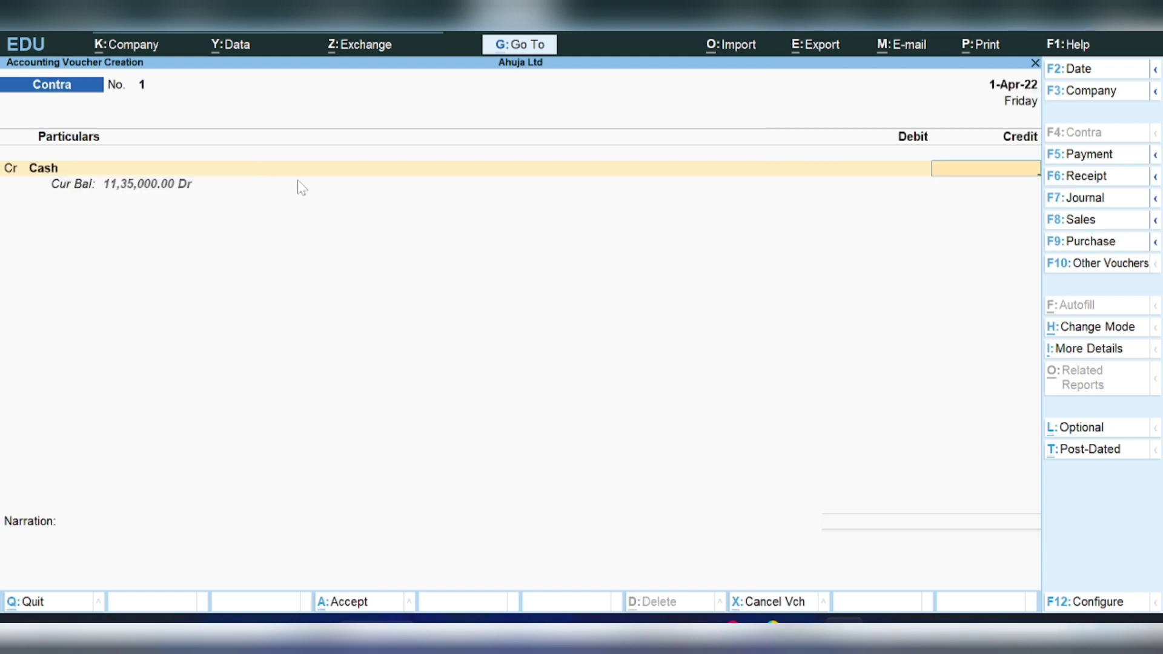
{"action": "type", "text": "40000"}
{"action": "key", "text": "Return"}
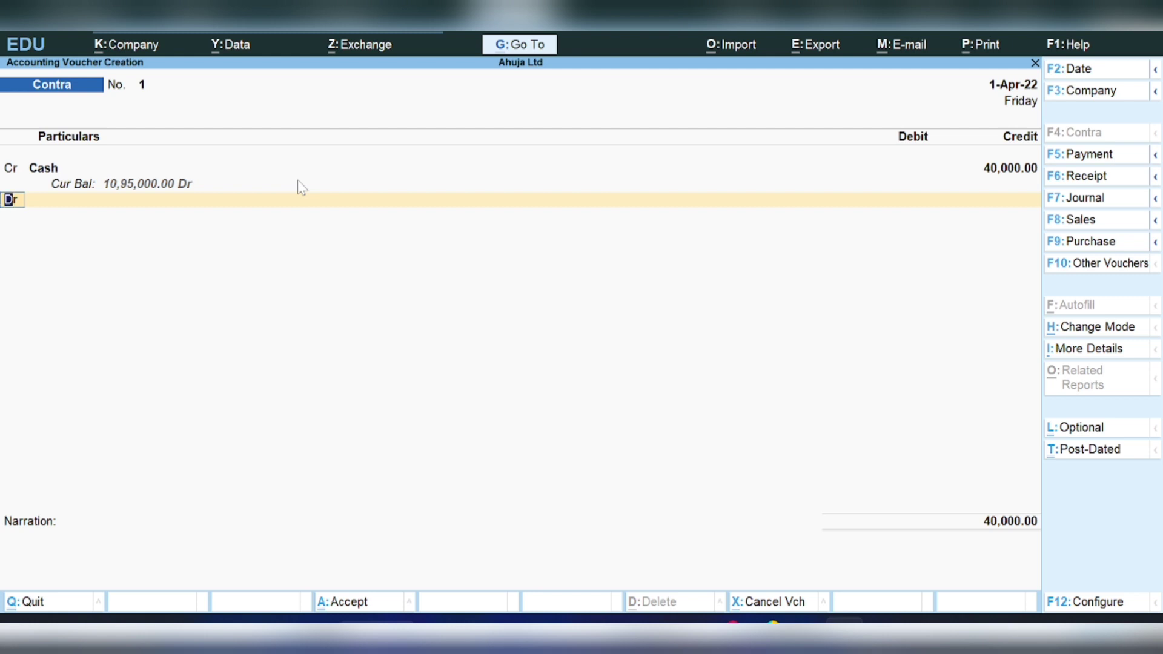
{"action": "key", "text": "Return"}
{"action": "key", "text": "Return"}
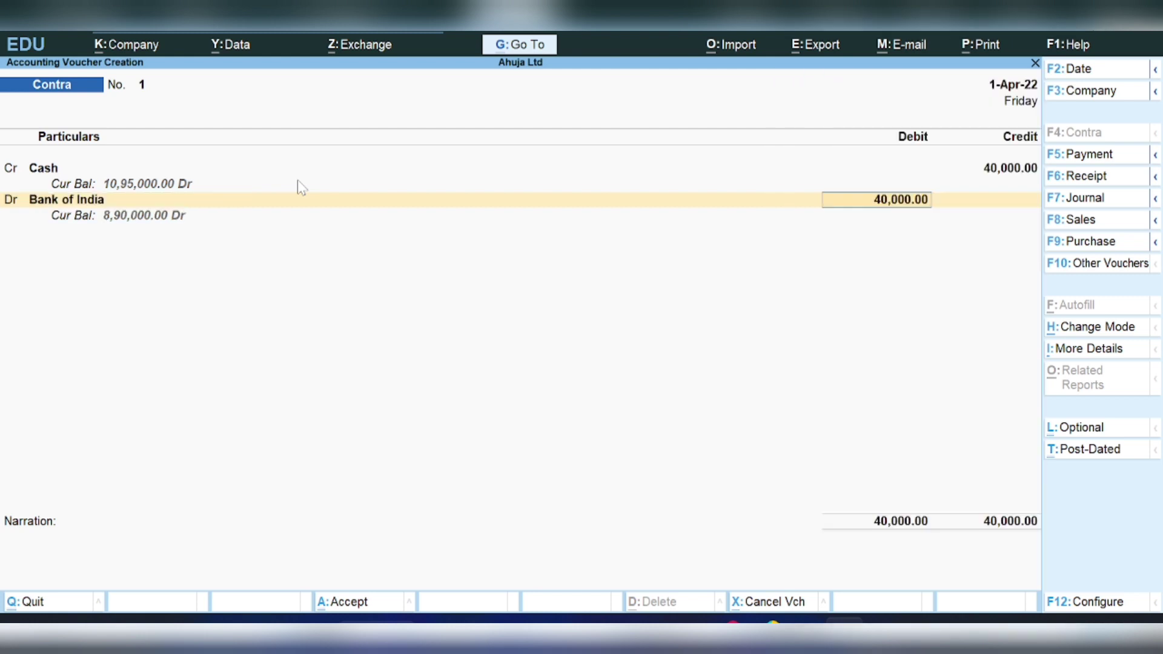
{"action": "key", "text": "Return"}
{"action": "key", "text": "Return"}
{"action": "key", "text": "Return"}
{"action": "key", "text": "Return"}
{"action": "key", "text": "Return"}
{"action": "key", "text": "Return"}
{"action": "key", "text": "Return"}
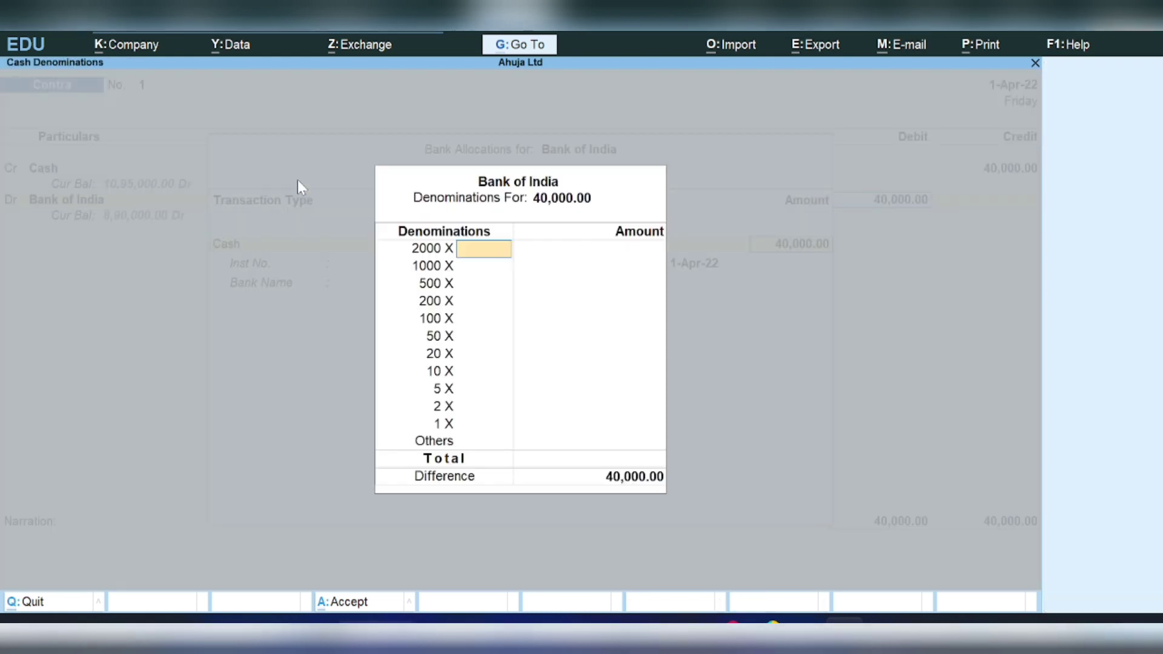
{"action": "key", "text": "Return"}
{"action": "key", "text": "Return"}
{"action": "key", "text": "Return"}
{"action": "key", "text": "Return"}
{"action": "key", "text": "Return"}
{"action": "key", "text": "Return"}
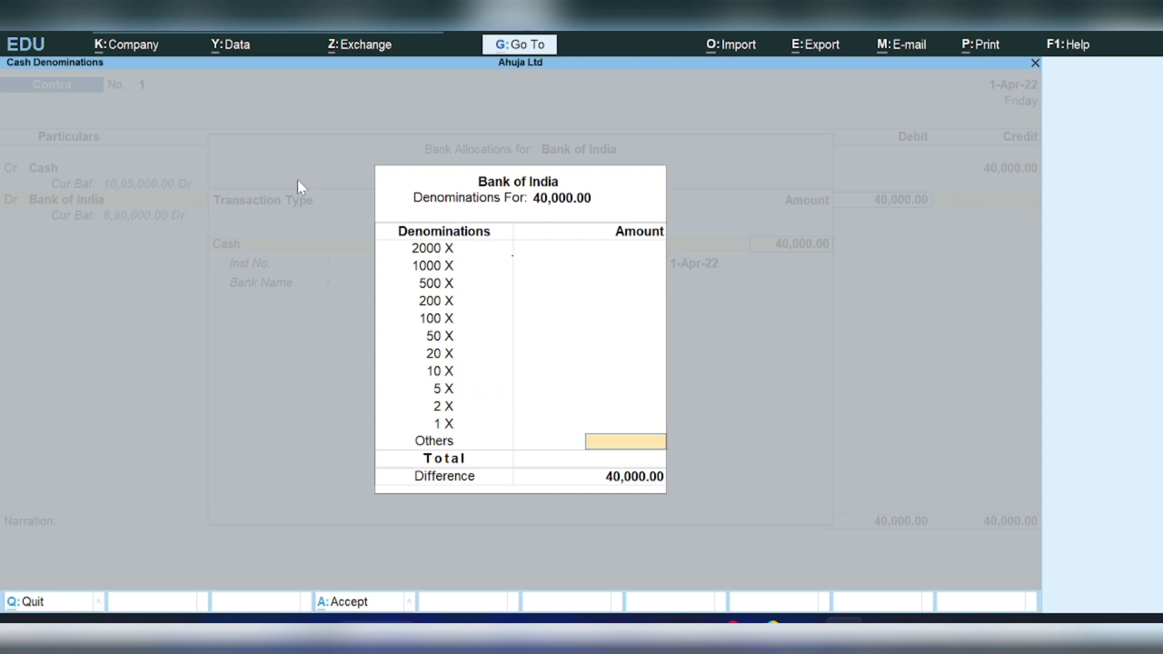
{"action": "key", "text": "Return"}
{"action": "key", "text": "Return"}
{"action": "key", "text": "Return"}
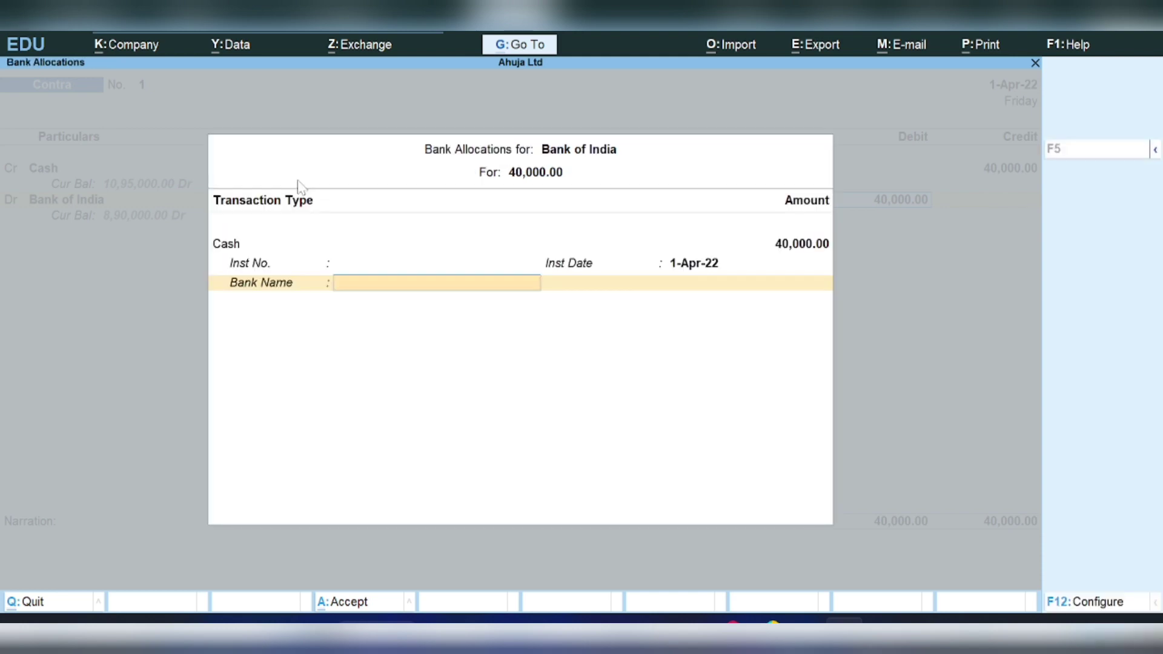
{"action": "key", "text": "Return"}
{"action": "key", "text": "Return"}
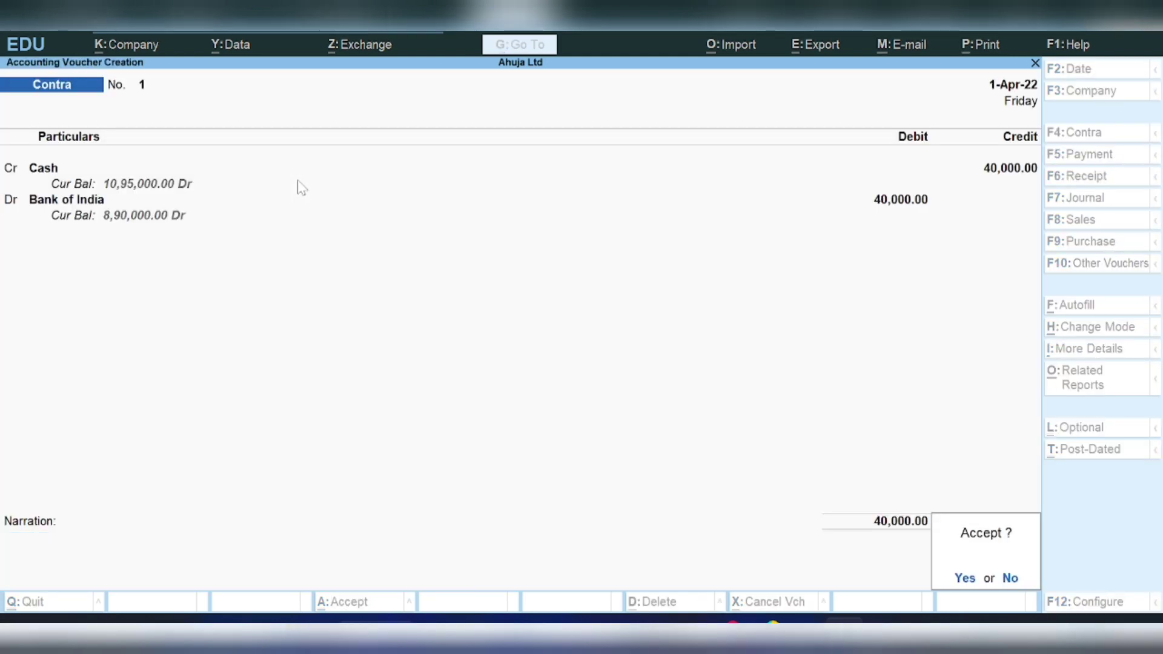
{"action": "key", "text": "Return"}
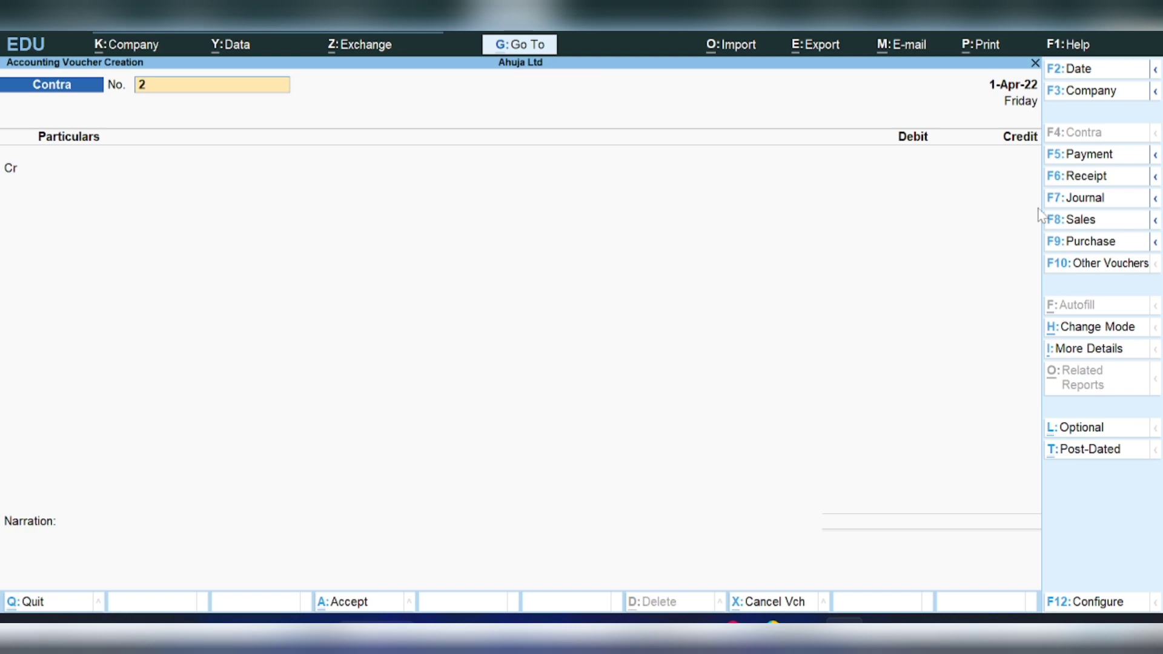
- Start Receipt No. 3 crediting the customer's ledger 1,10,000
{"action": "left_click", "coordinate": [1086, 177]}
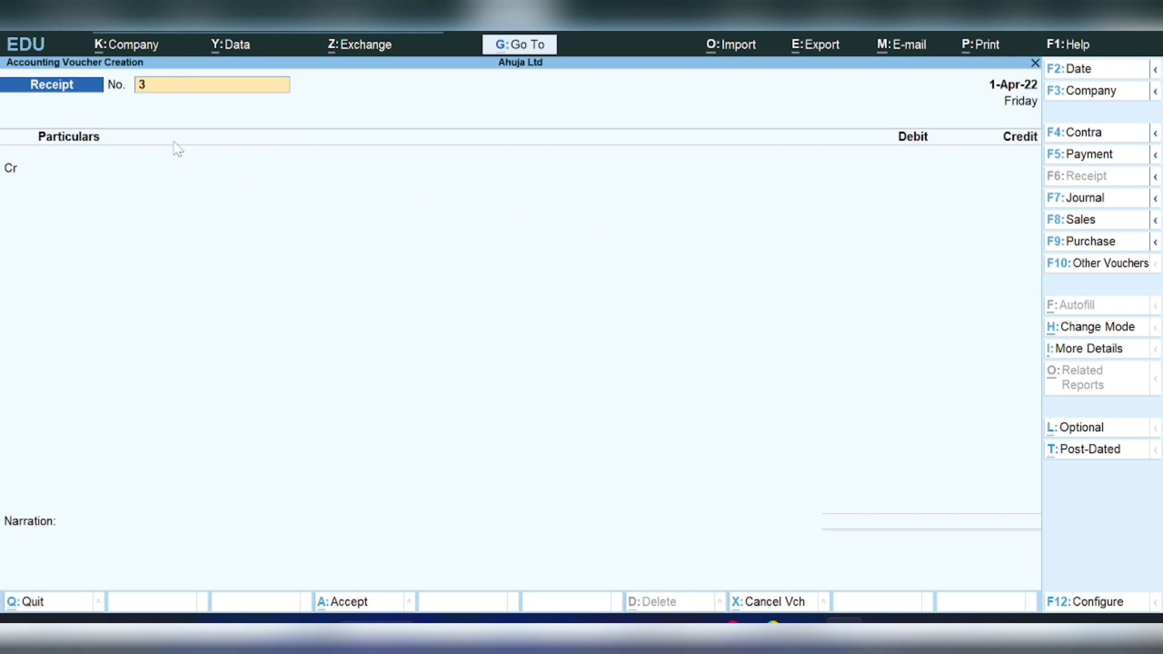
{"action": "key", "text": "Return"}
{"action": "key", "text": "Down"}
{"action": "key", "text": "Down"}
{"action": "key", "text": "Down"}
{"action": "key", "text": "Down"}
{"action": "key", "text": "Down"}
{"action": "key", "text": "Down"}
{"action": "key", "text": "Down"}
{"action": "key", "text": "Down"}
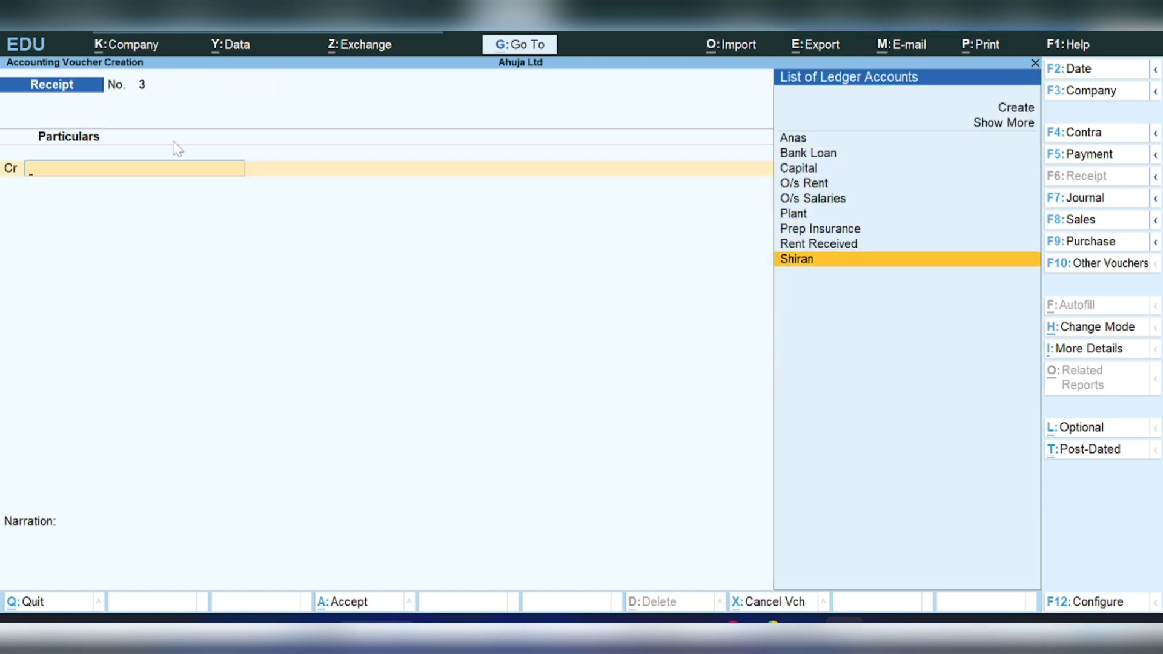
{"action": "key", "text": "Return"}
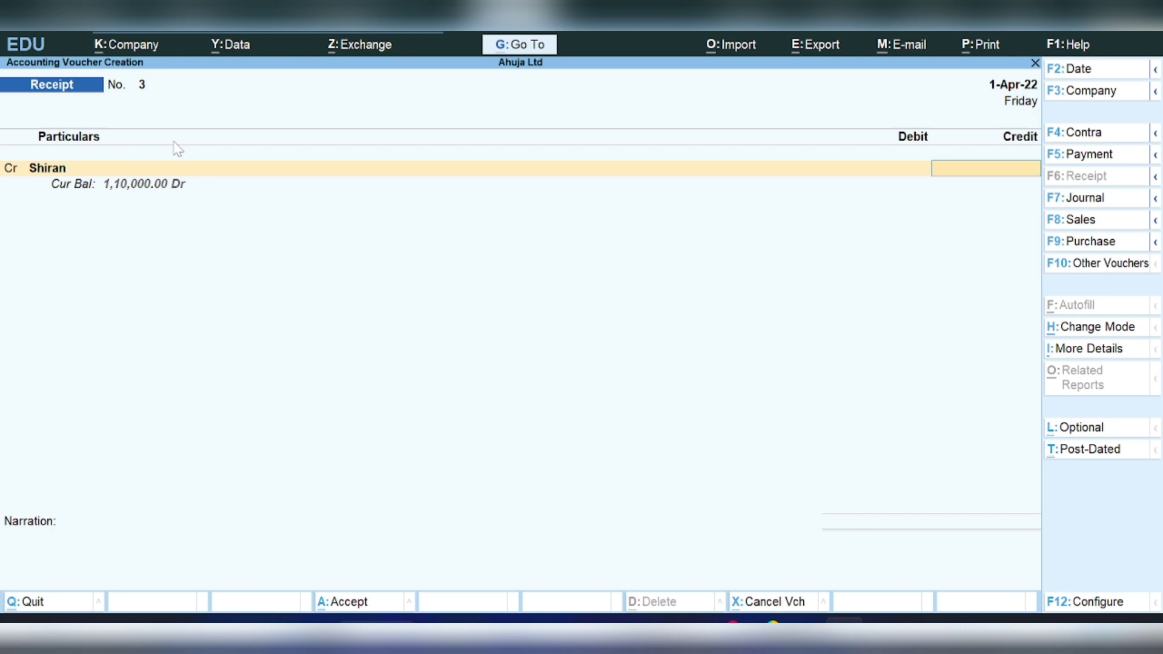
{"action": "type", "text": "110000"}
{"action": "key", "text": "Return"}
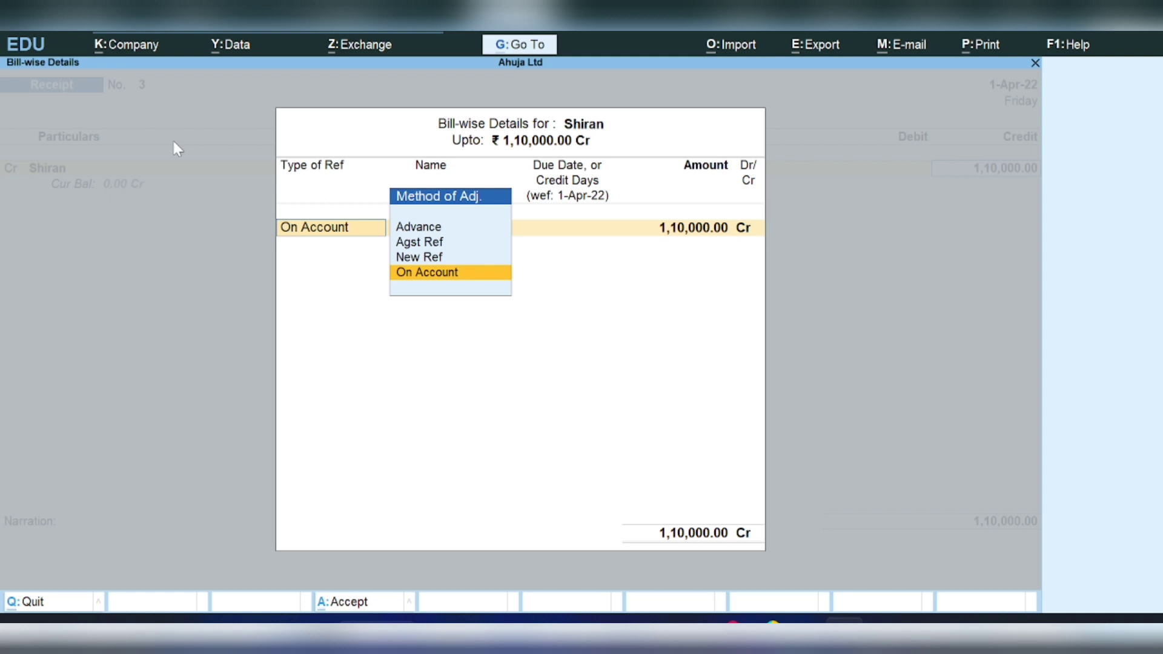
- Settle the amount On Account, debit Cash, and save the receipt
{"action": "key", "text": "Return"}
{"action": "key", "text": "Return"}
{"action": "key", "text": "Return"}
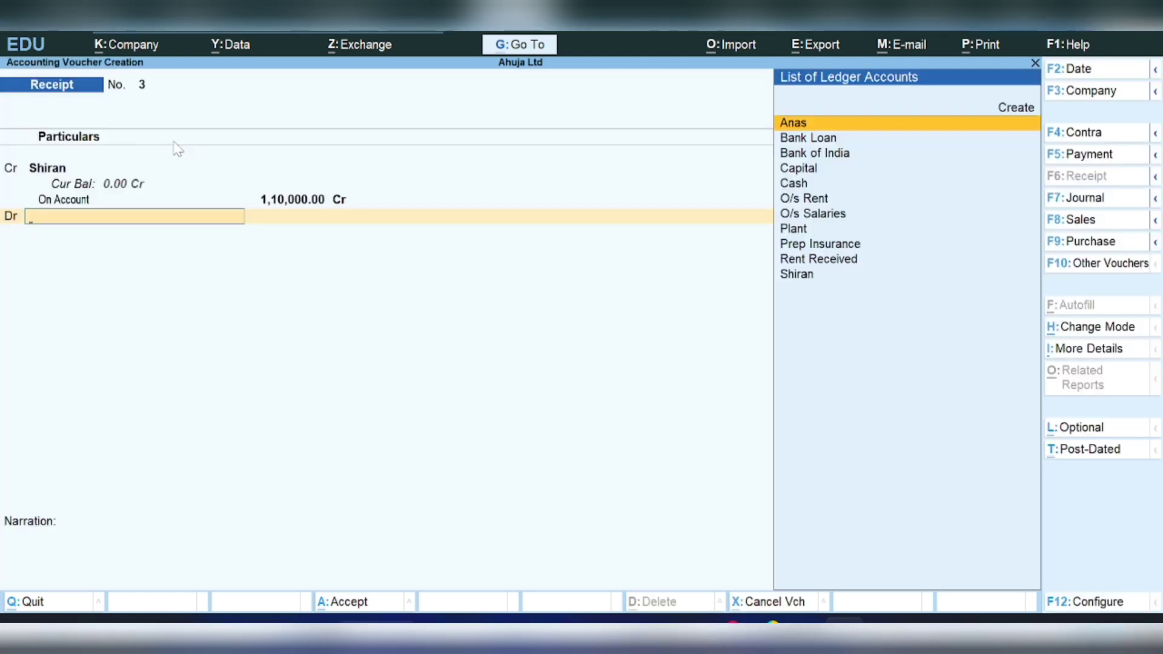
{"action": "type", "text": "Cash"}
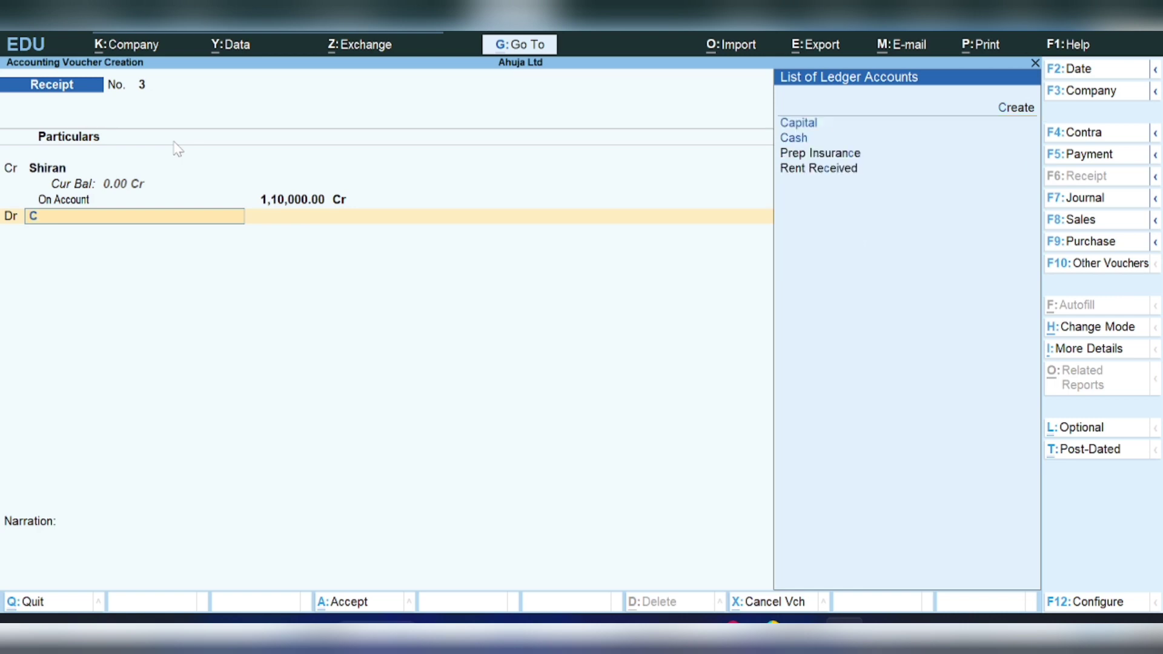
{"action": "key", "text": "Return"}
{"action": "key", "text": "Return"}
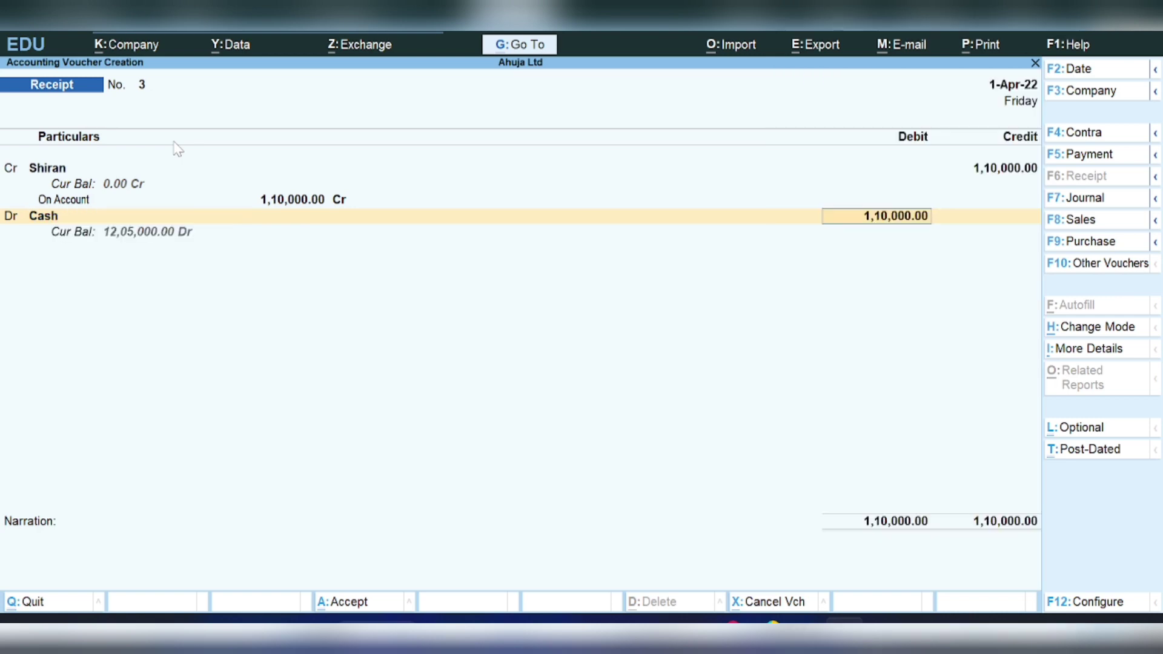
{"action": "key", "text": "Return"}
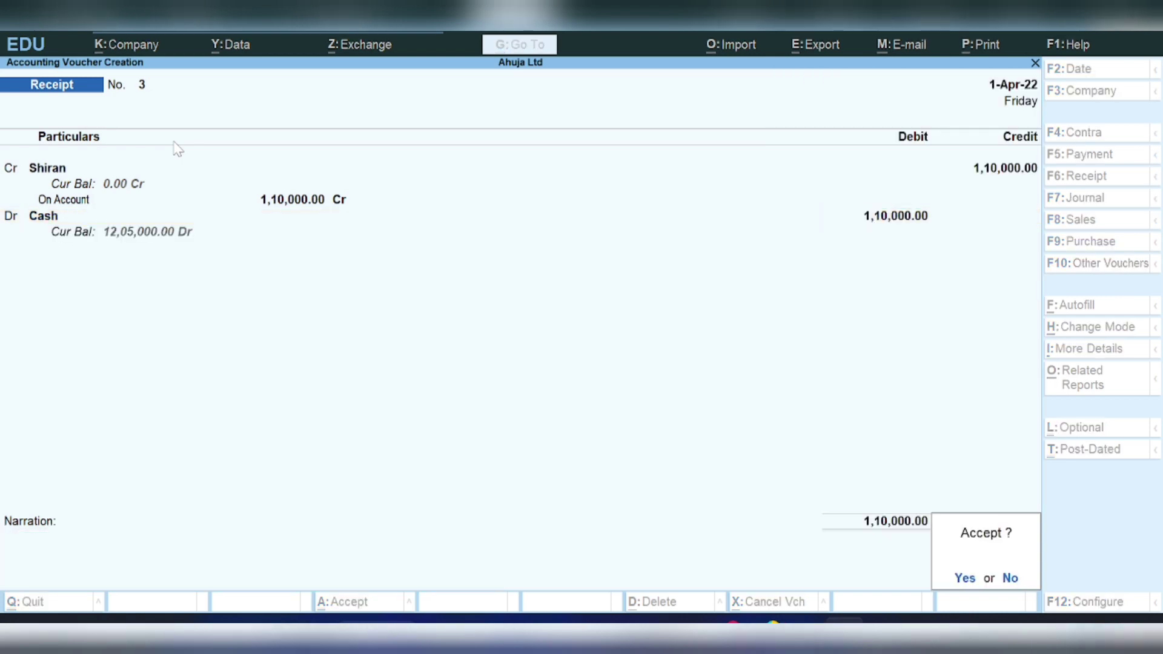
{"action": "key", "text": "Return"}
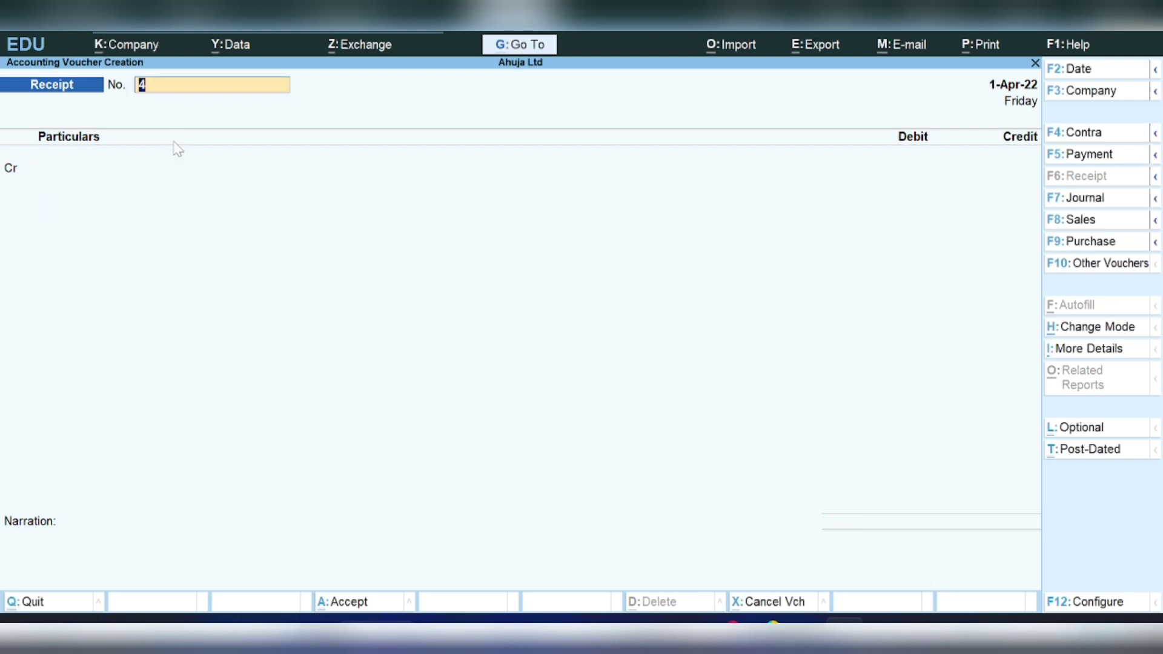
- Start Payment No. 2 and open a new ledger form for its debit line with Alt+C
{"action": "left_click", "coordinate": [1072, 159]}
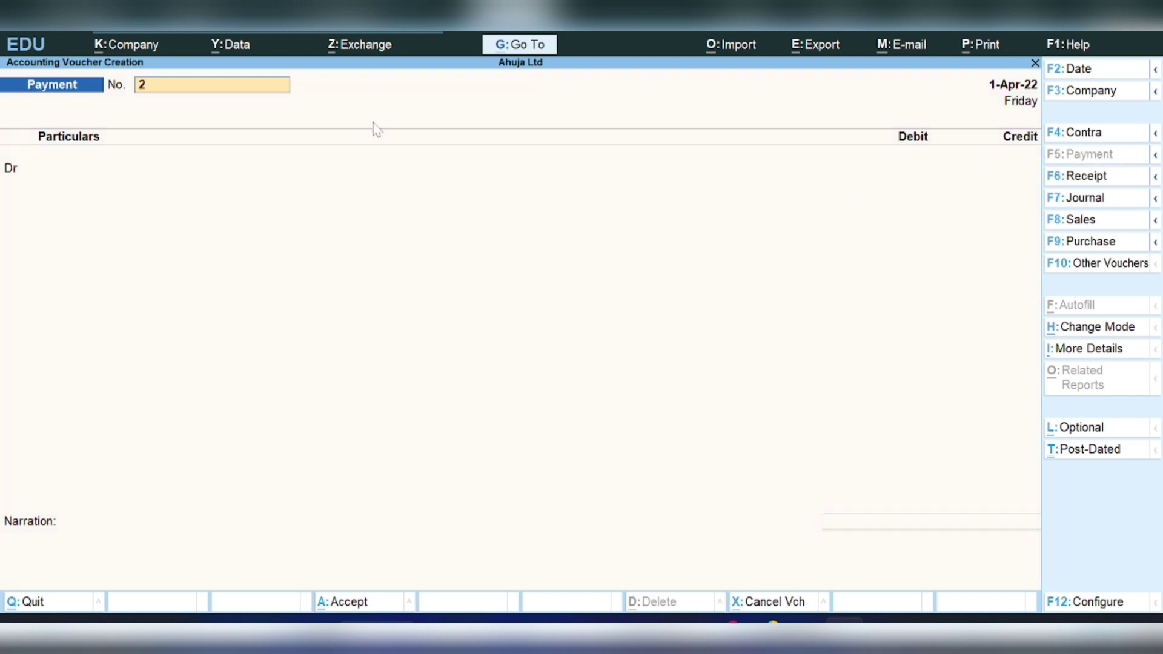
{"action": "key", "text": "Return"}
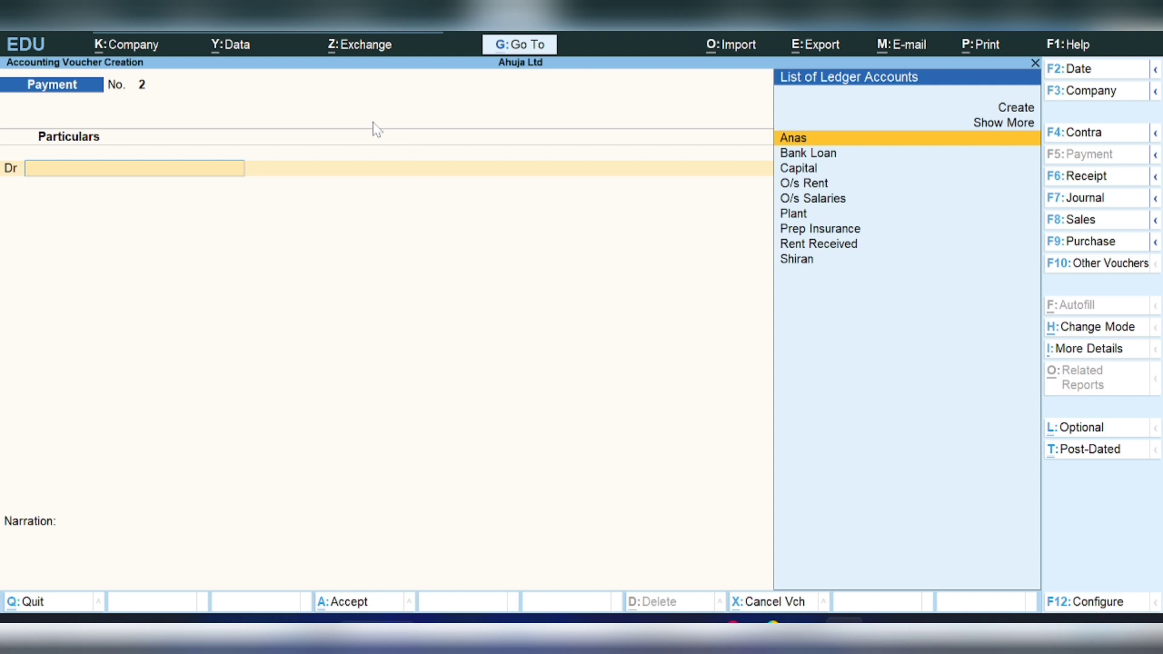
{"action": "key", "text": "alt"}
{"action": "key", "text": "alt+c"}
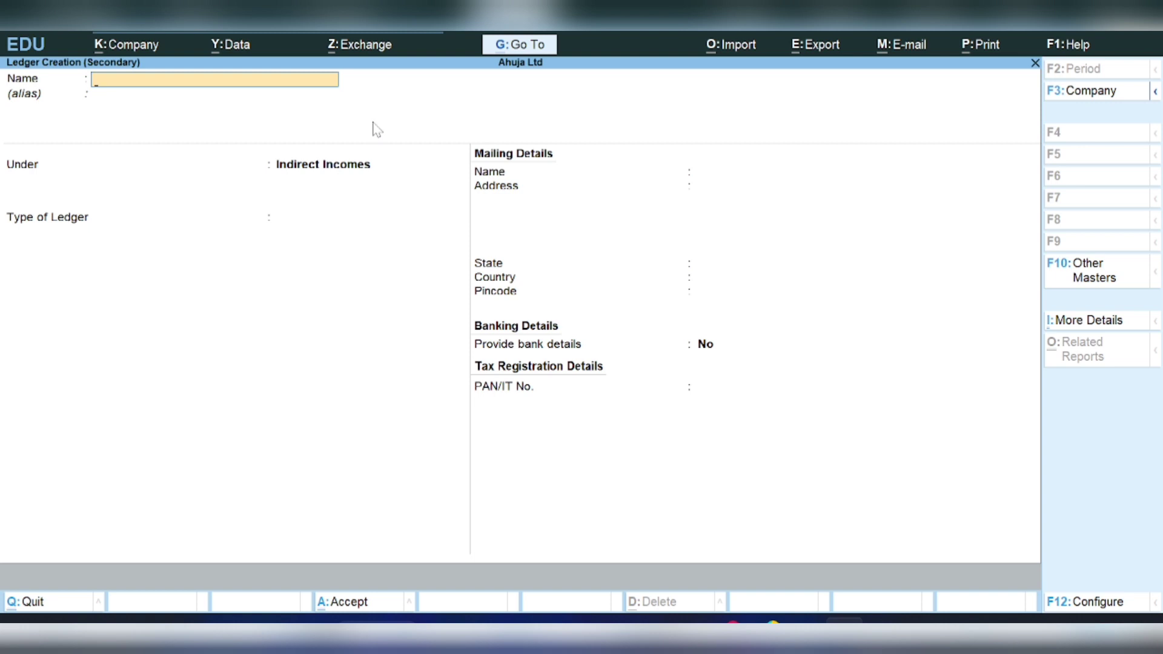
- Create the ledger 'General Exp' under Indirect Expenses with type Not Applicable
{"action": "type", "text": "General Exp"}
{"action": "key", "text": "Return"}
{"action": "key", "text": "Return"}
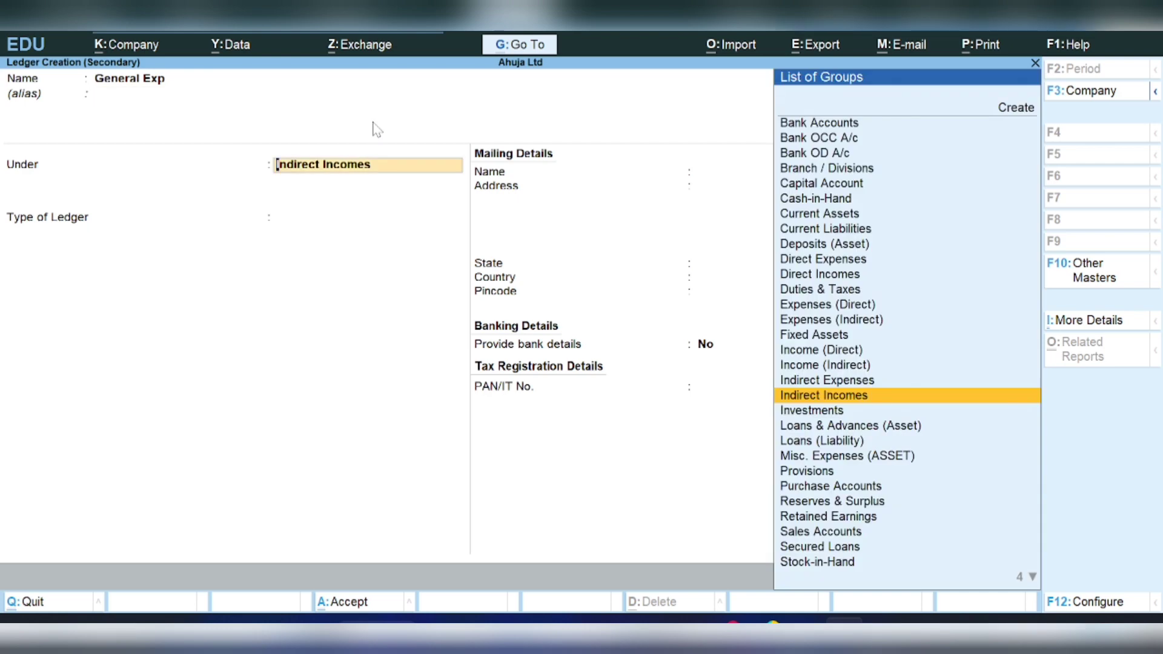
{"action": "key", "text": "Up"}
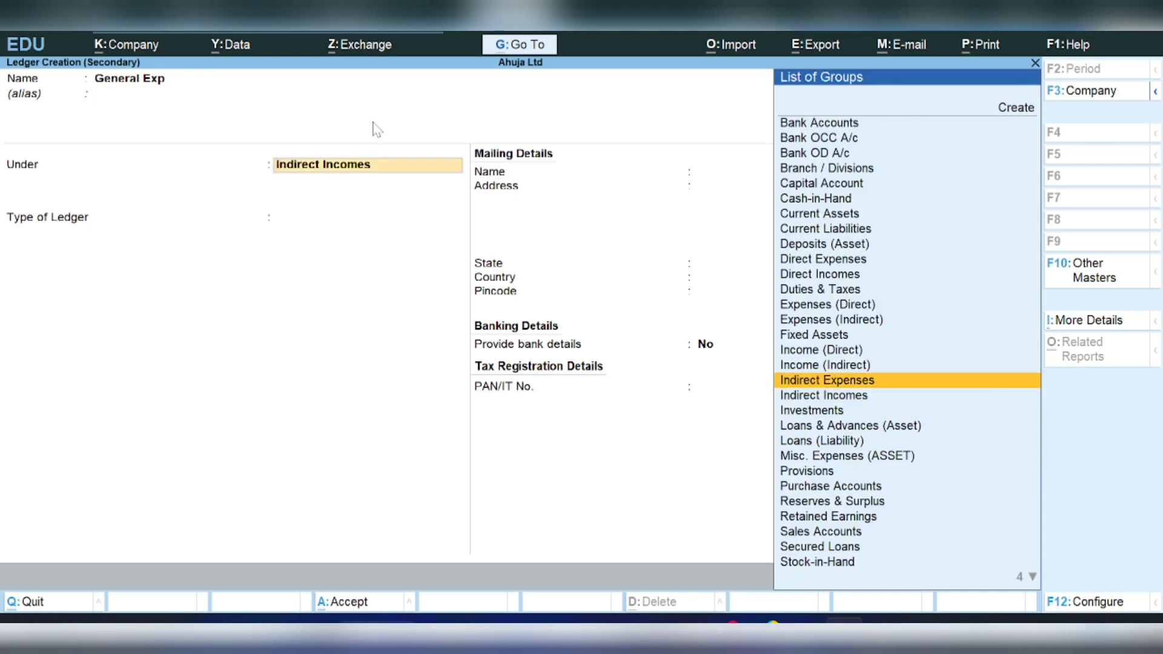
{"action": "key", "text": "Return"}
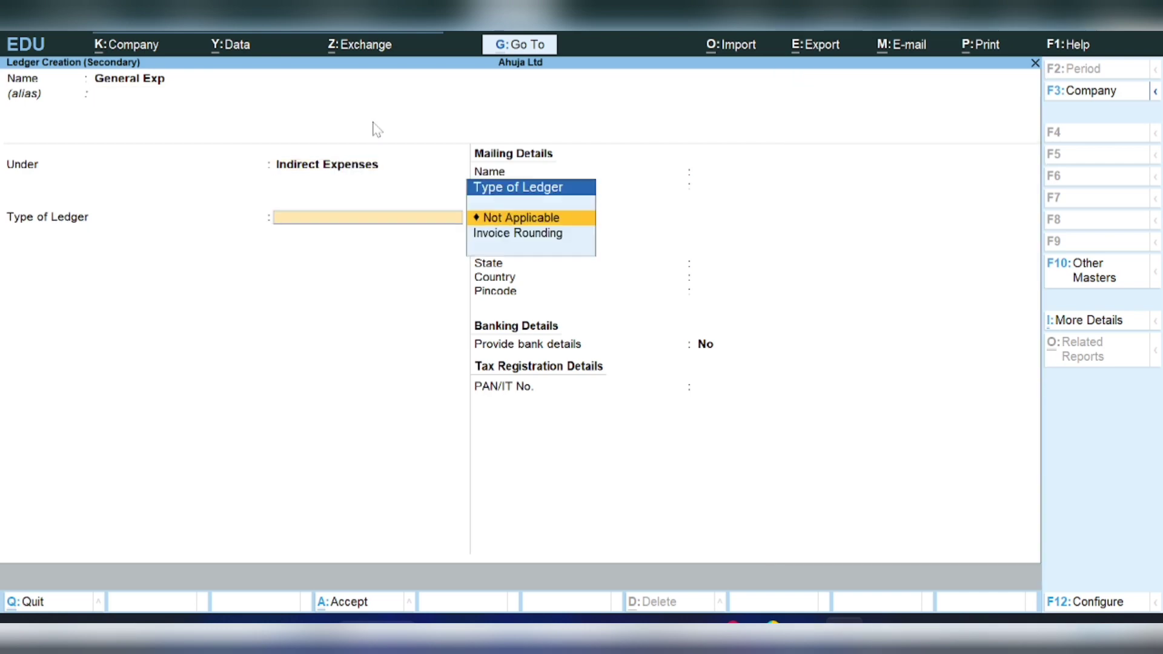
{"action": "key", "text": "Return"}
{"action": "key", "text": "Return"}
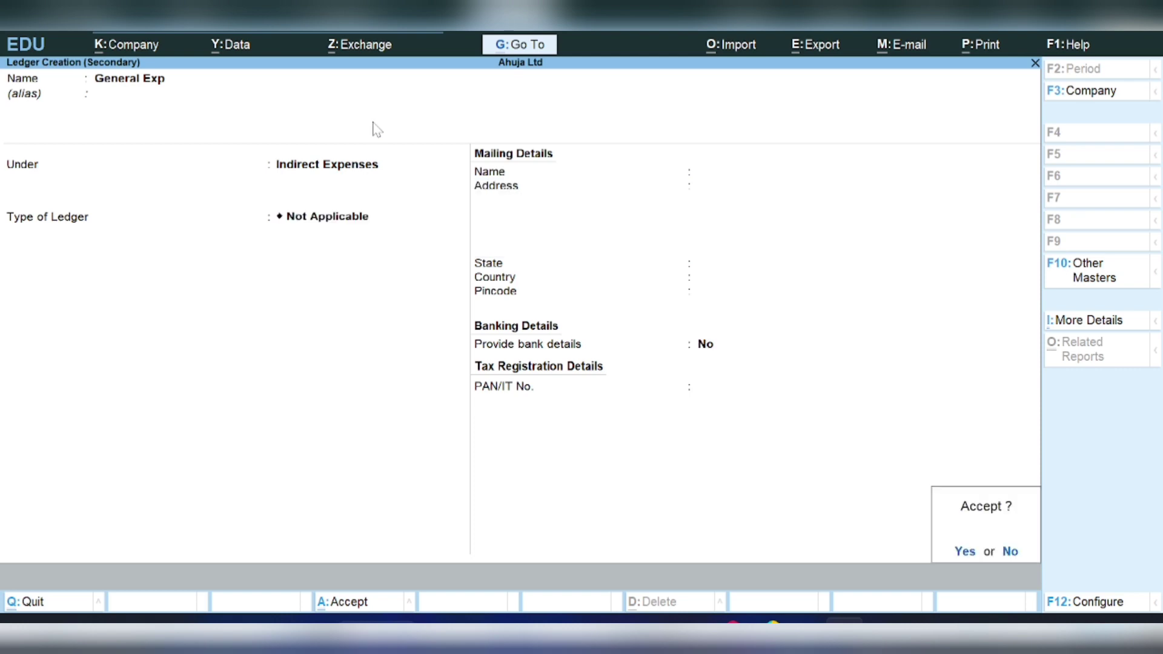
{"action": "key", "text": "Return"}
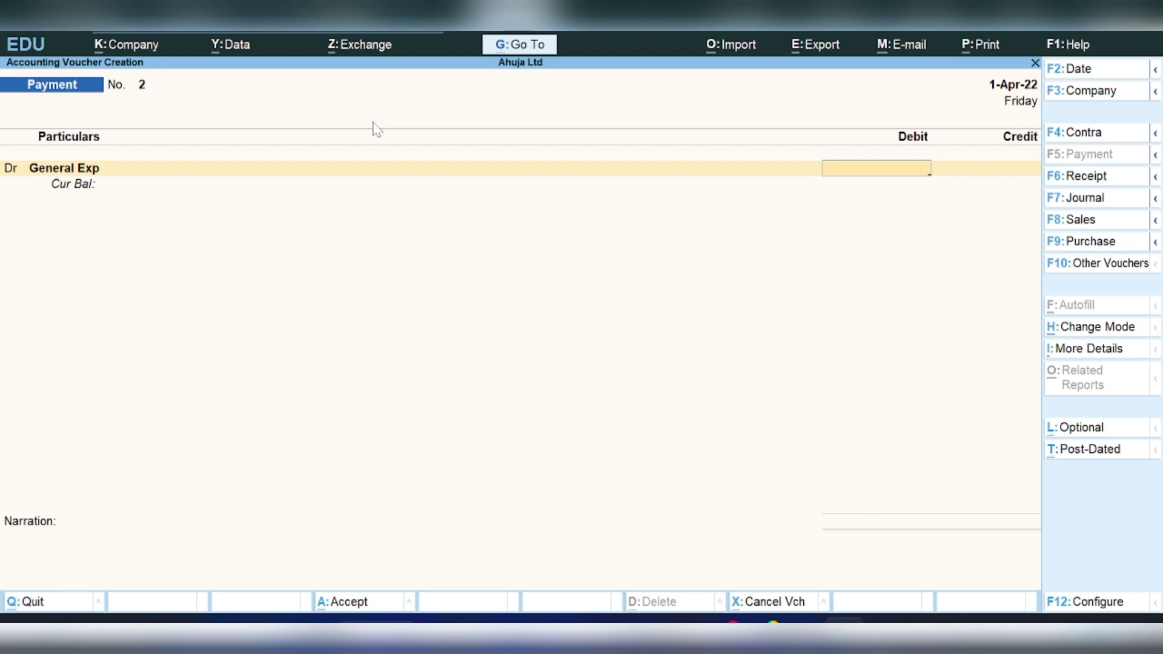
- Debit General Exp 20,000 and credit Cash to complete Payment No. 2
{"action": "type", "text": "20000"}
{"action": "key", "text": "Return"}
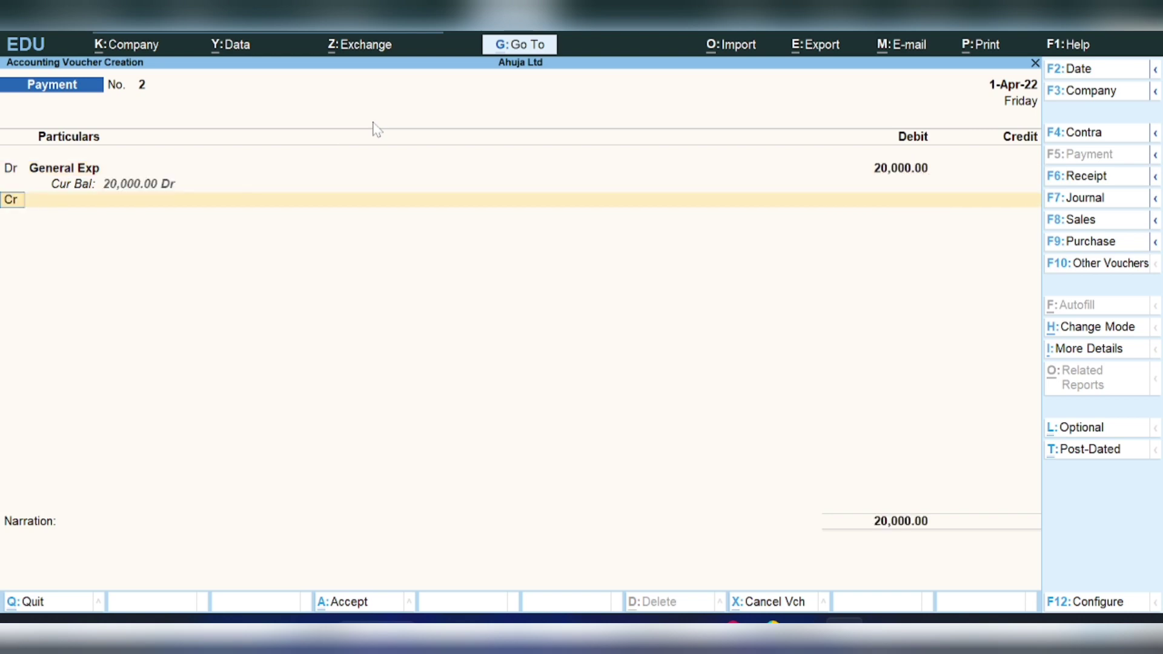
{"action": "key", "text": "Return"}
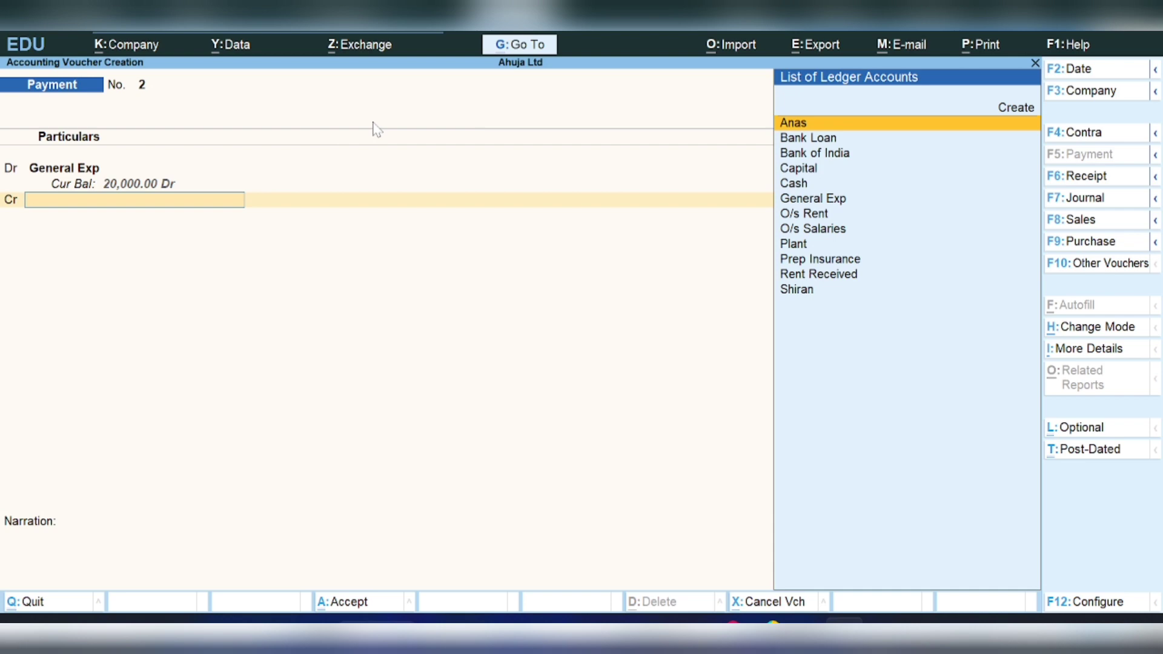
{"action": "type", "text": "Cash"}
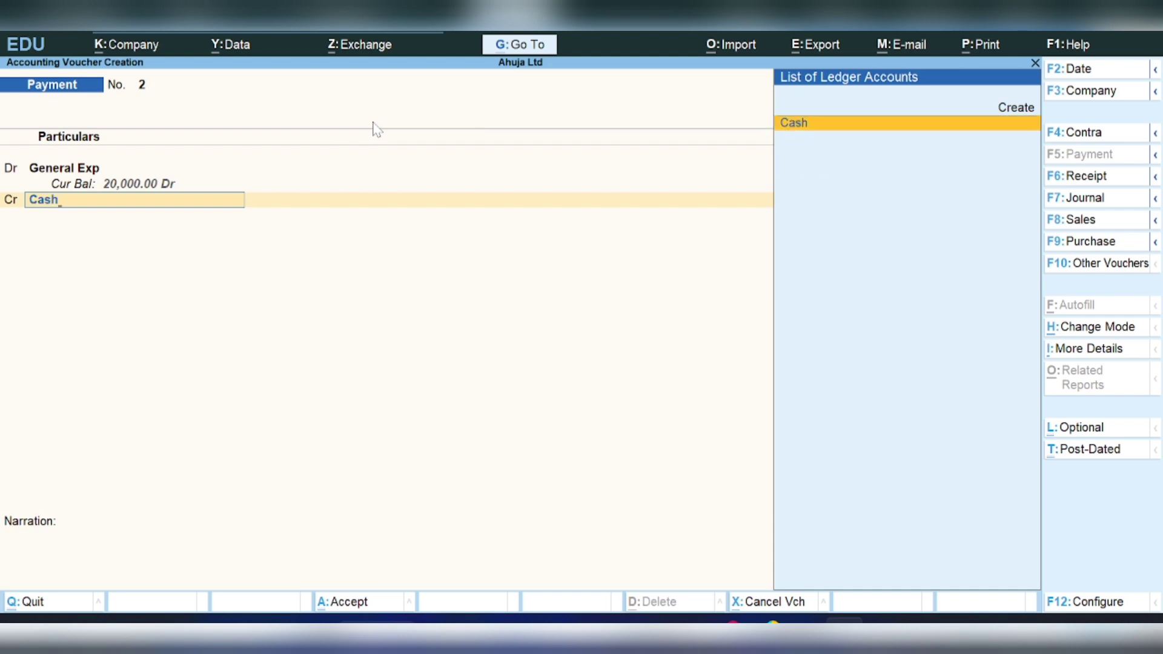
{"action": "key", "text": "Return"}
{"action": "key", "text": "Return"}
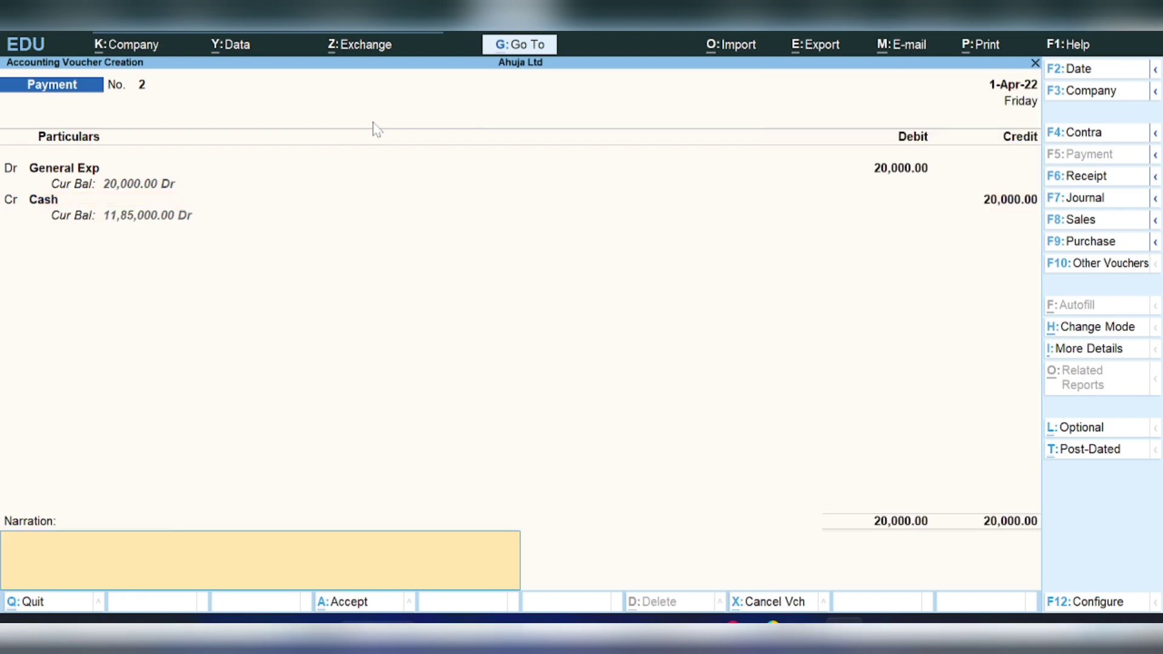
{"action": "key", "text": "Return"}
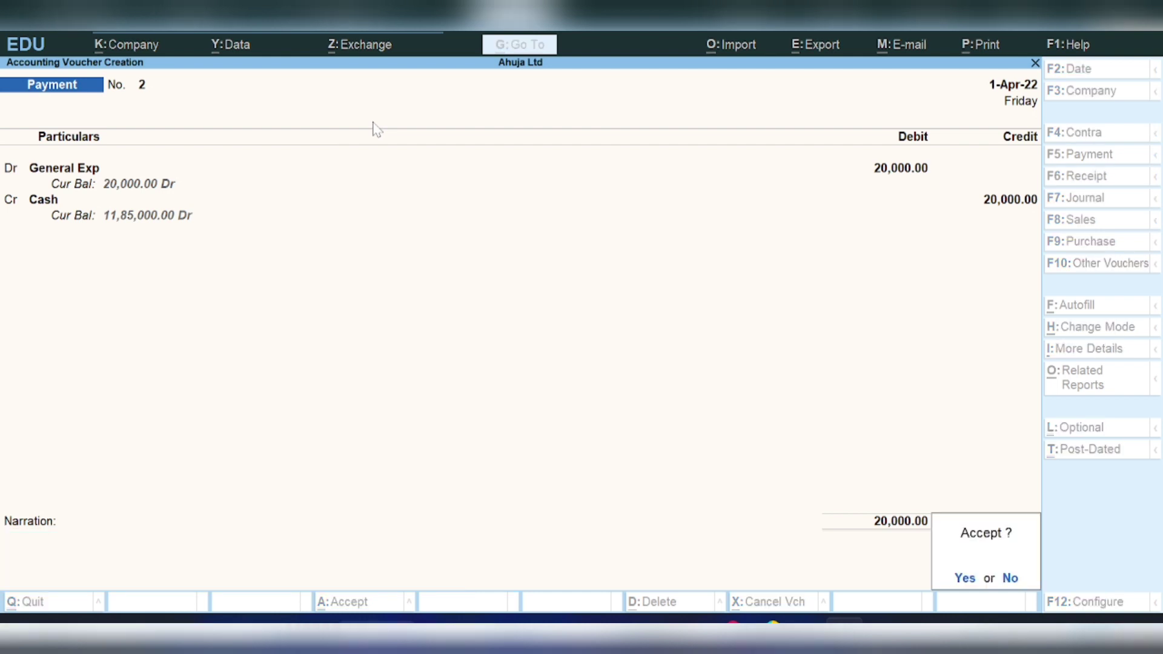
{"action": "key", "text": "Return"}
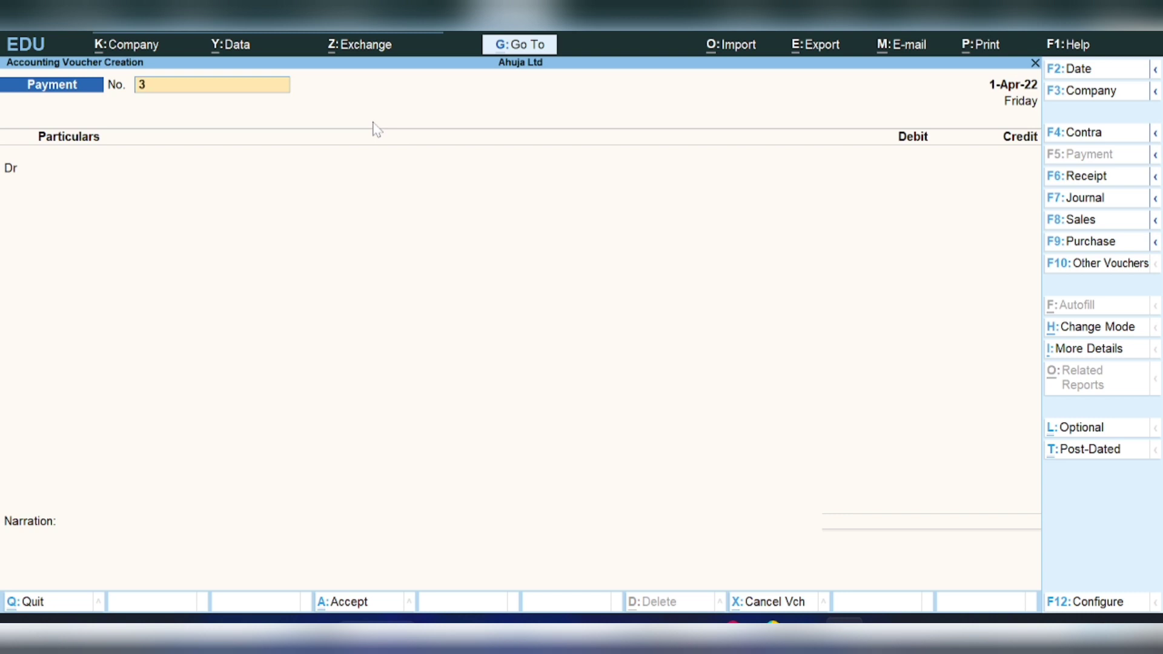
- Start Receipt No. 4 and create a 'Commission' ledger under Indirect Incomes for its credit
{"action": "left_click", "coordinate": [1076, 178]}
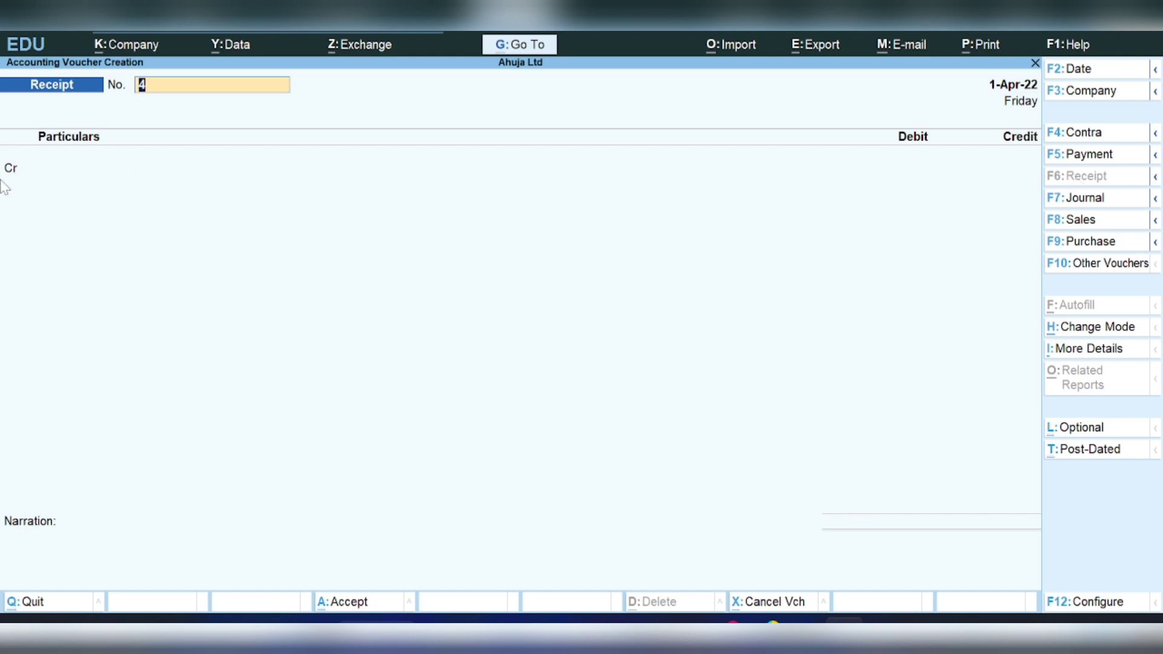
{"action": "key", "text": "Return"}
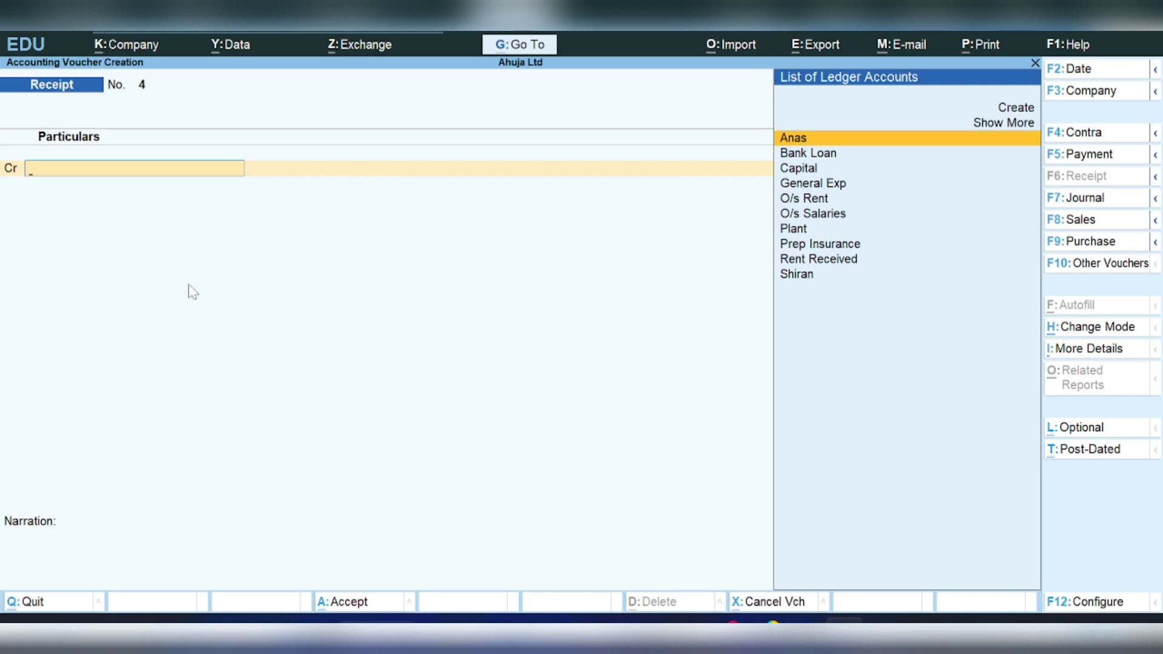
{"action": "key", "text": "alt+c"}
{"action": "type", "text": "C"}
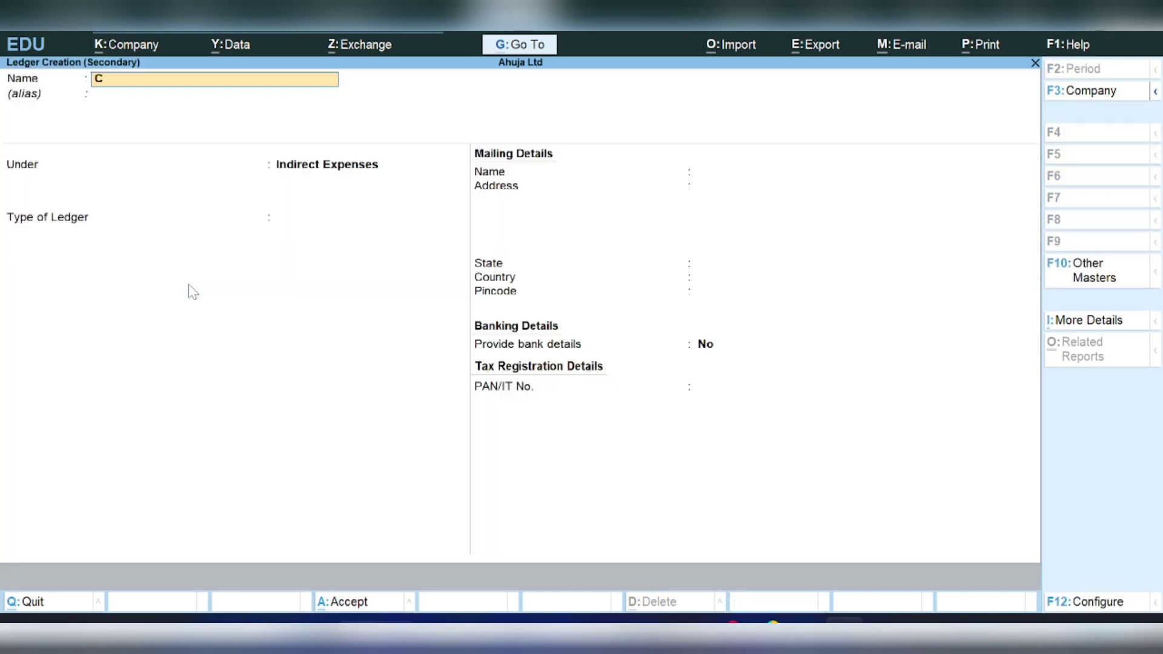
{"action": "type", "text": "ommission"}
{"action": "key", "text": "Return"}
{"action": "key", "text": "Return"}
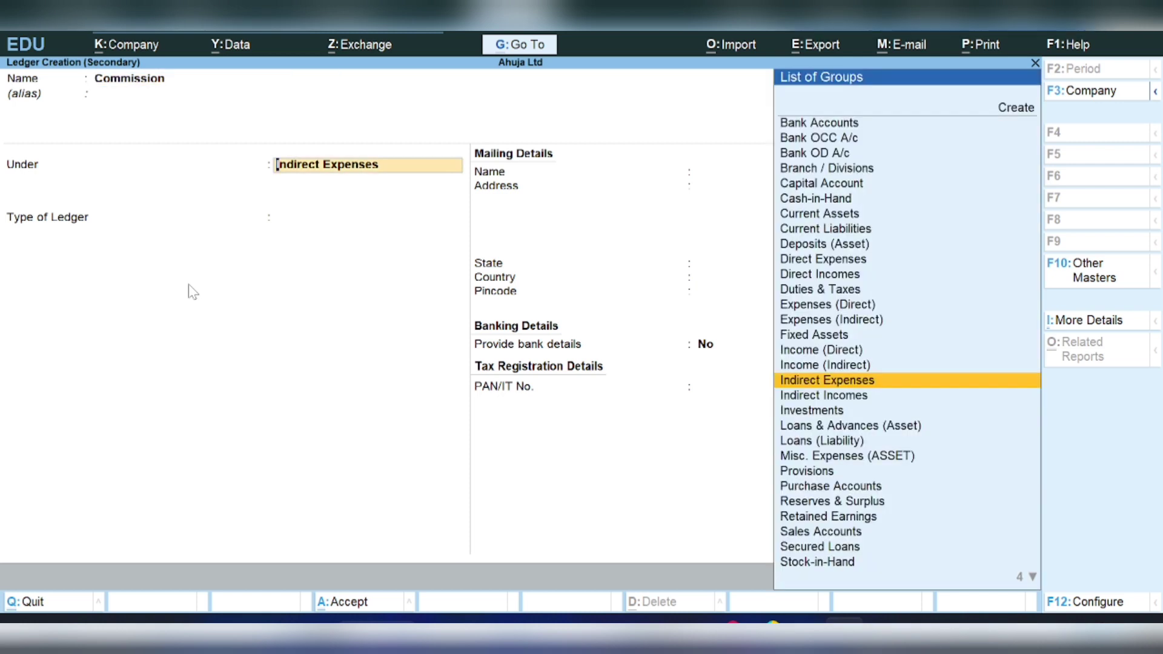
{"action": "key", "text": "Down"}
{"action": "key", "text": "Return"}
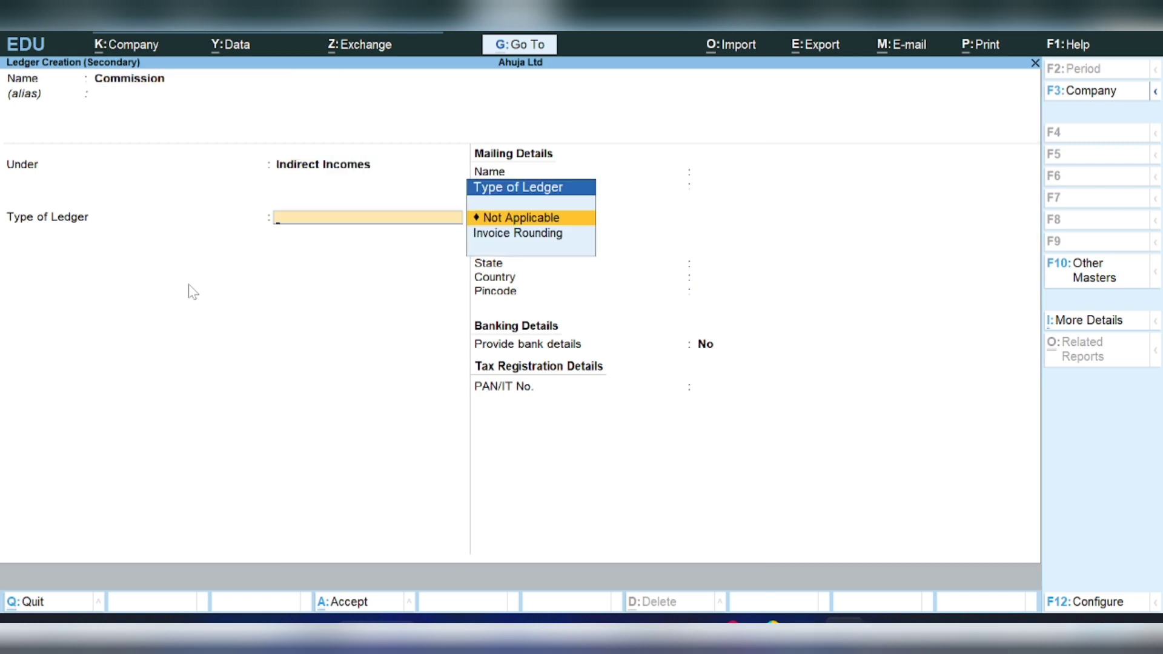
{"action": "key", "text": "Return"}
{"action": "key", "text": "Return"}
{"action": "key", "text": "Return"}
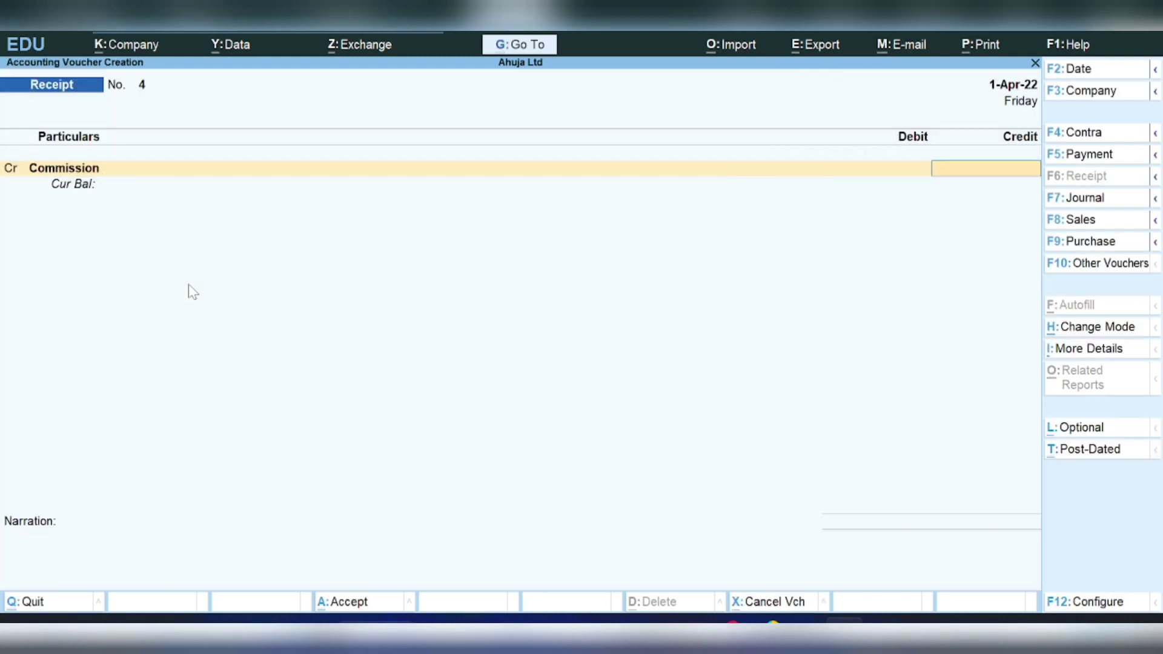
- Credit Commission 30,000, debit Bank of India by Cheque/DD, and save Receipt No. 4
{"action": "type", "text": "30000"}
{"action": "key", "text": "Return"}
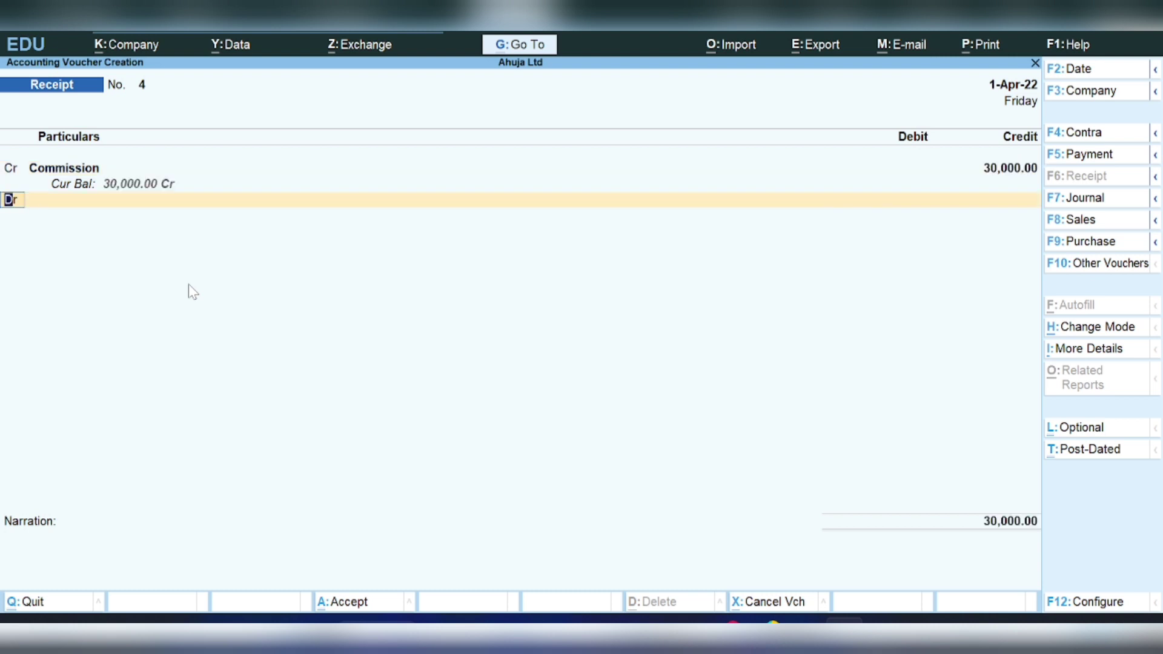
{"action": "key", "text": "Return"}
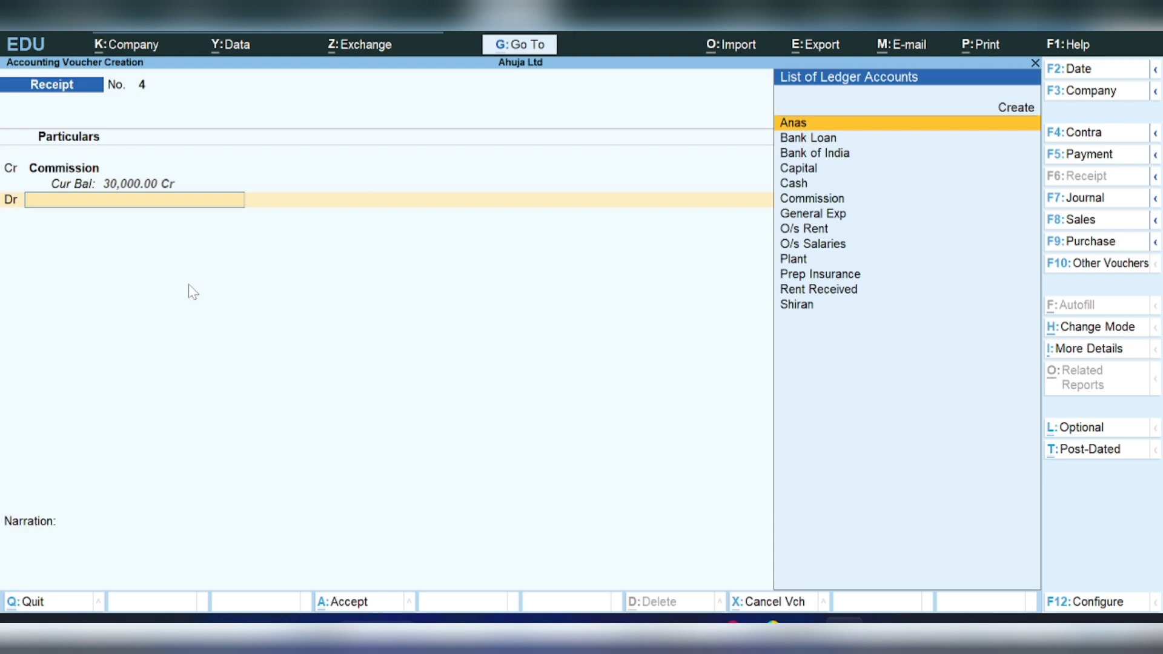
{"action": "type", "text": "Bank"}
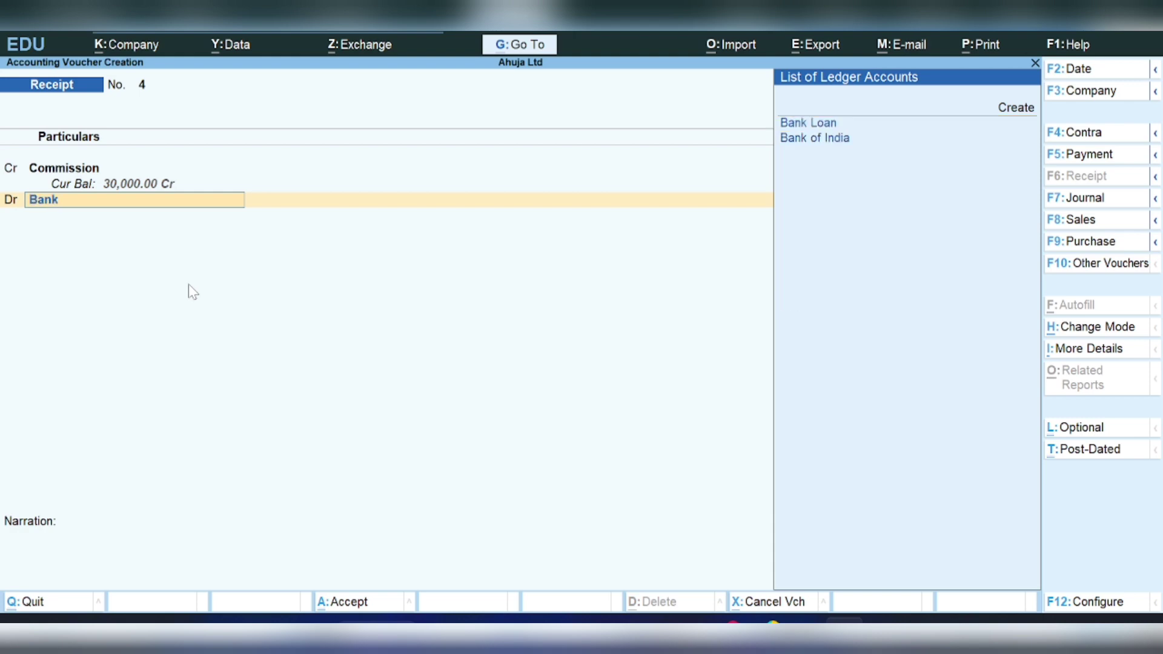
{"action": "key", "text": "Down"}
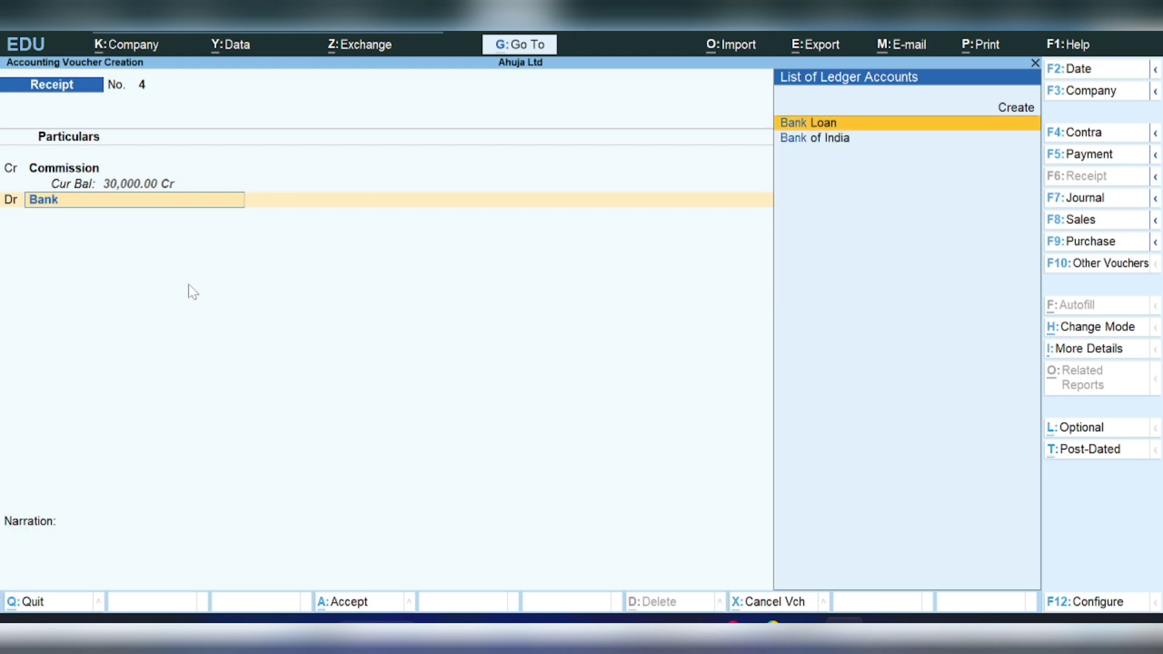
{"action": "key", "text": "Down"}
{"action": "key", "text": "Return"}
{"action": "key", "text": "Return"}
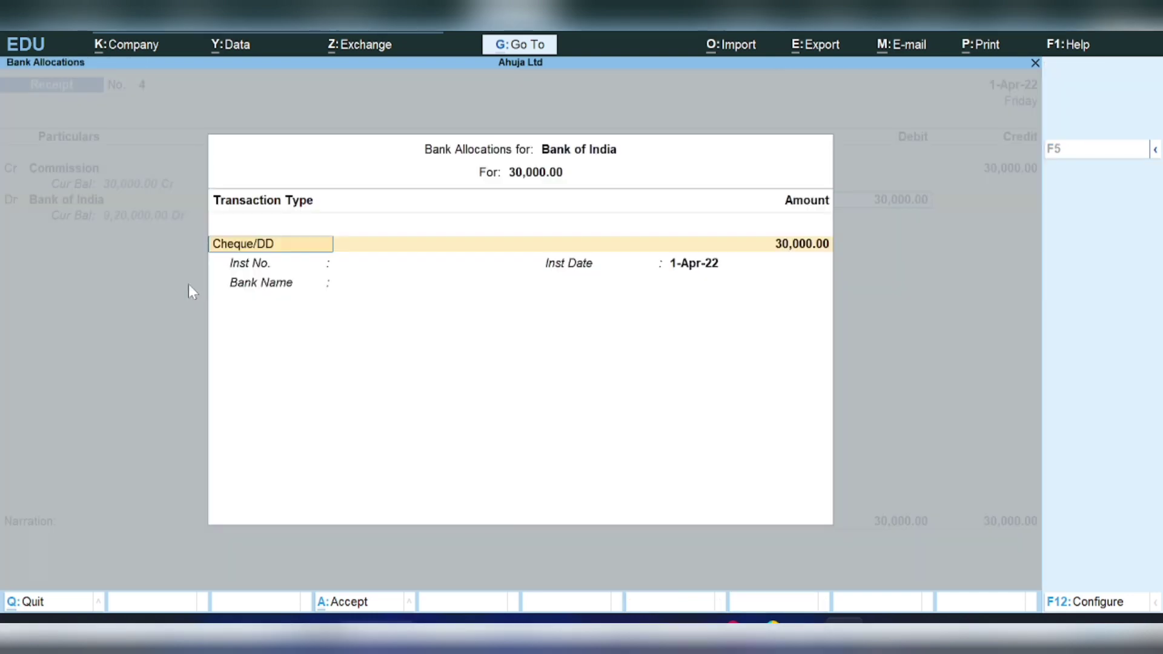
{"action": "key", "text": "Return"}
{"action": "key", "text": "Return"}
{"action": "key", "text": "Return"}
{"action": "key", "text": "Return"}
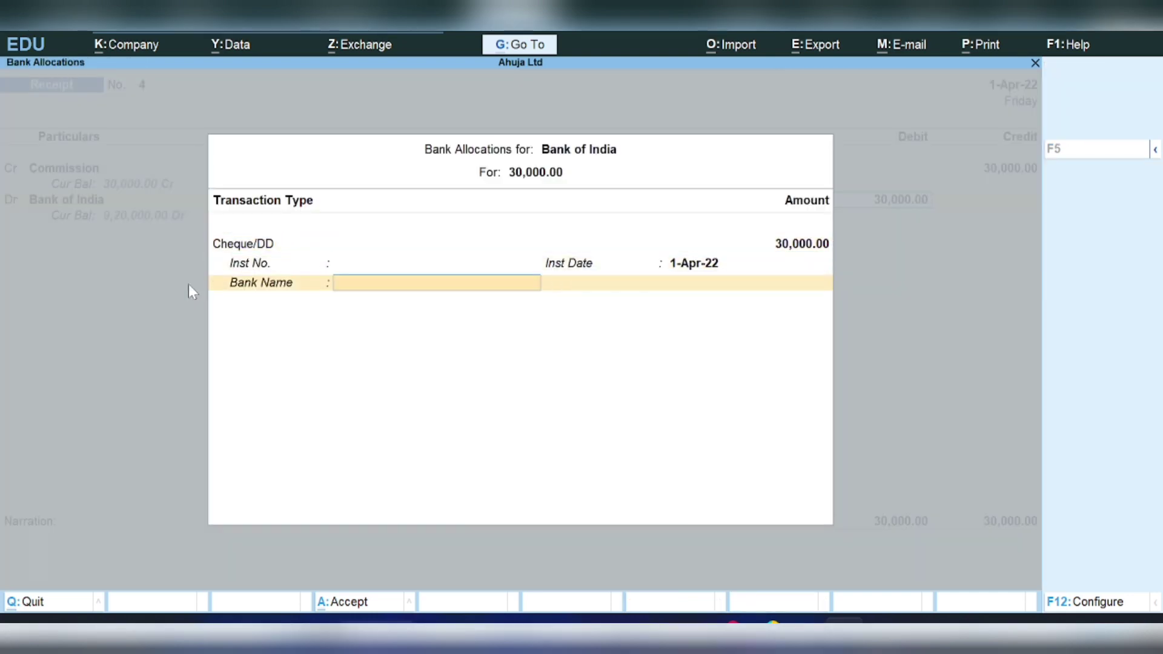
{"action": "key", "text": "Return"}
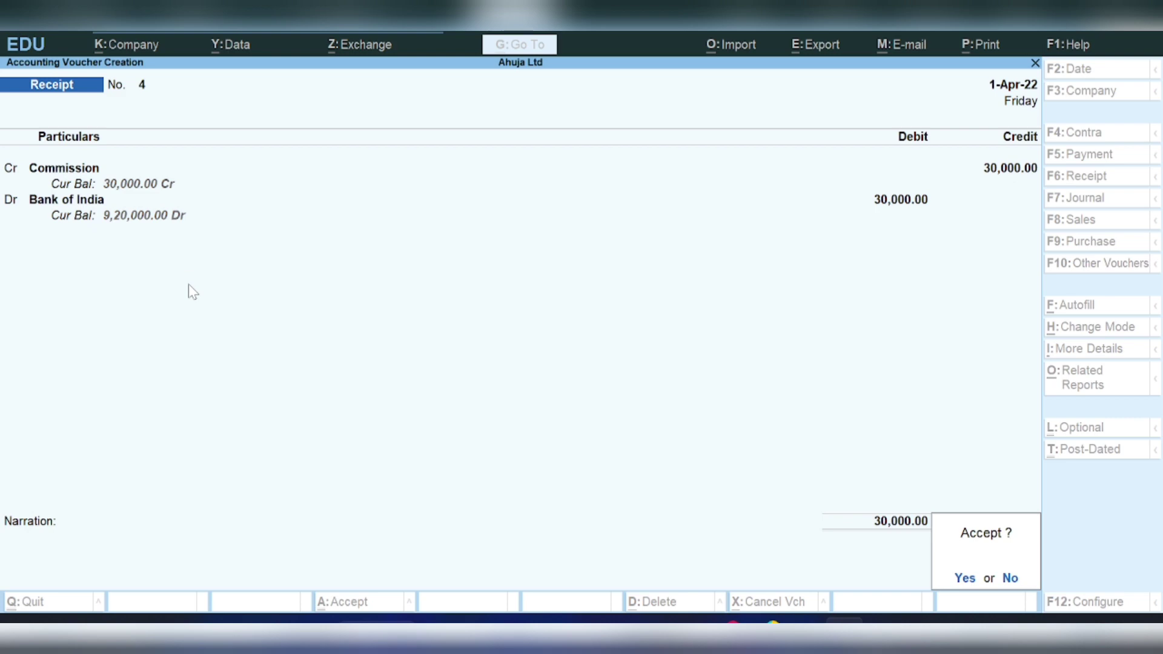
{"action": "key", "text": "Return"}
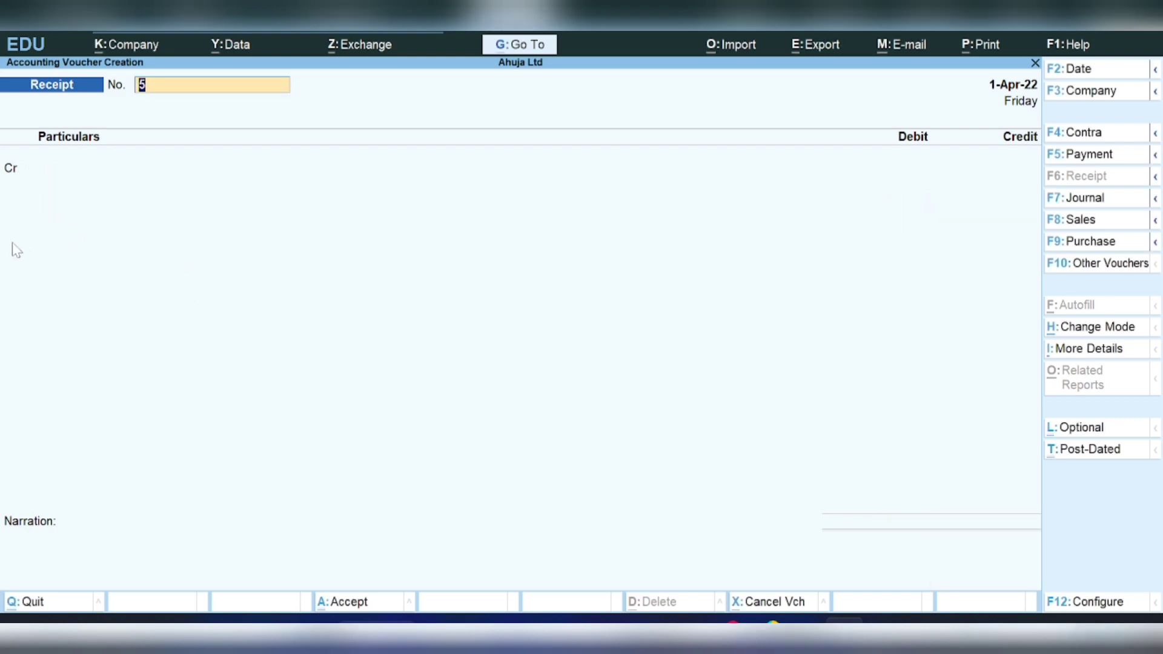
{"action": "key", "text": "Escape"}
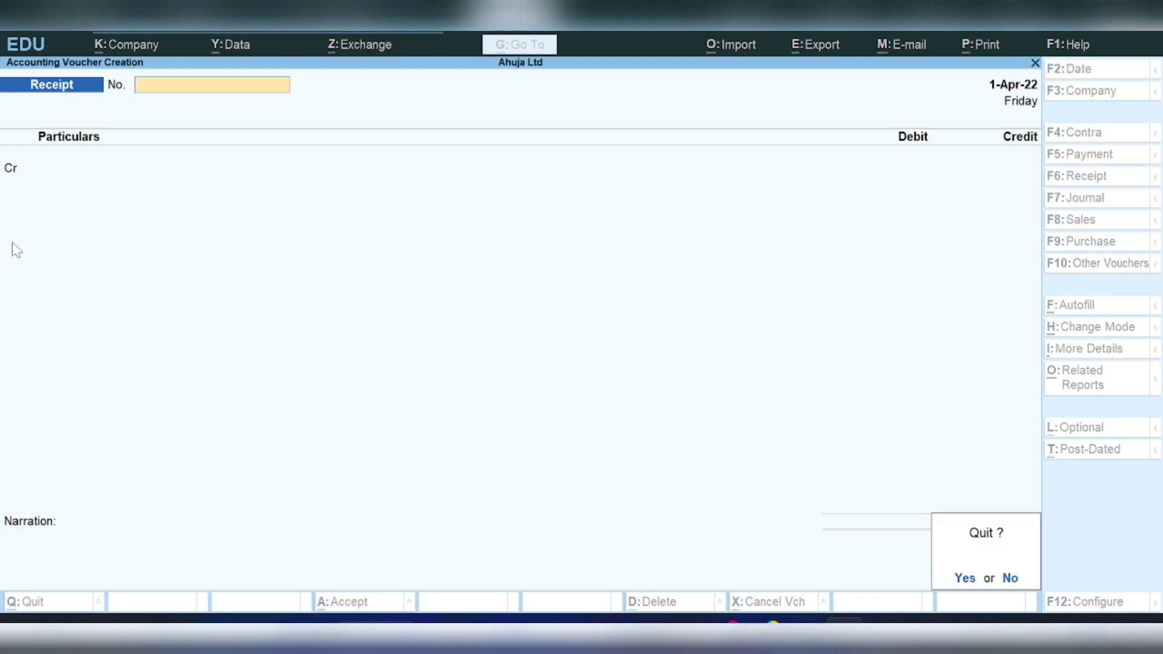
- Leave voucher entry and display the Balance Sheet balancing at 31,05,000.00
{"action": "key", "text": "Return"}
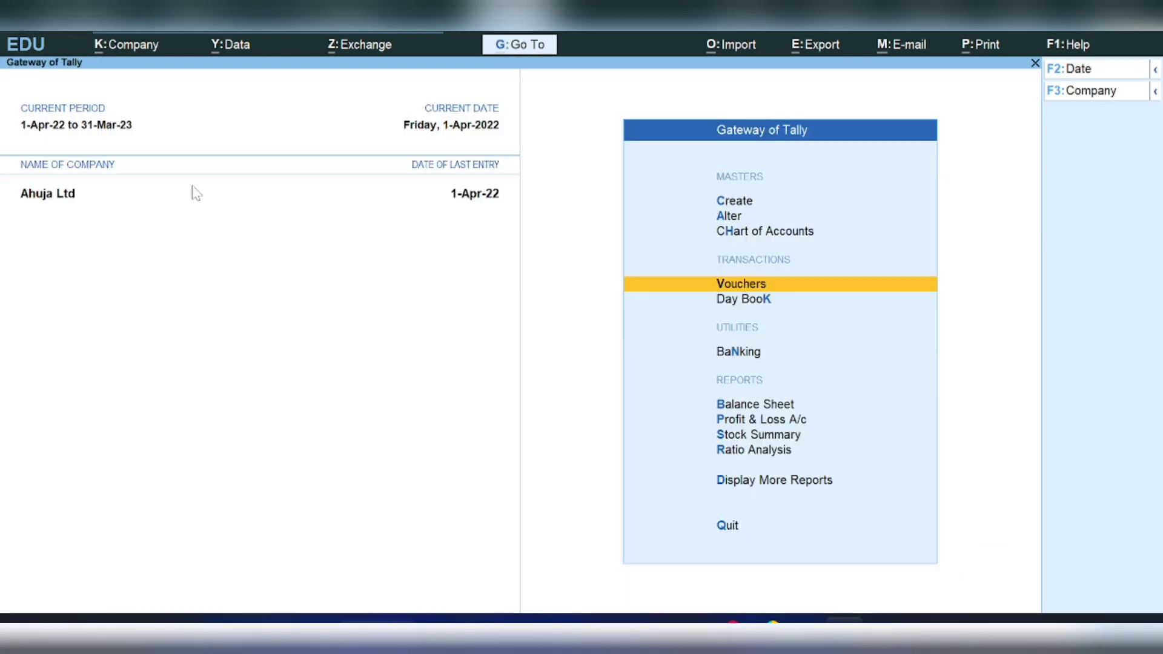
{"action": "left_click", "coordinate": [736, 408]}
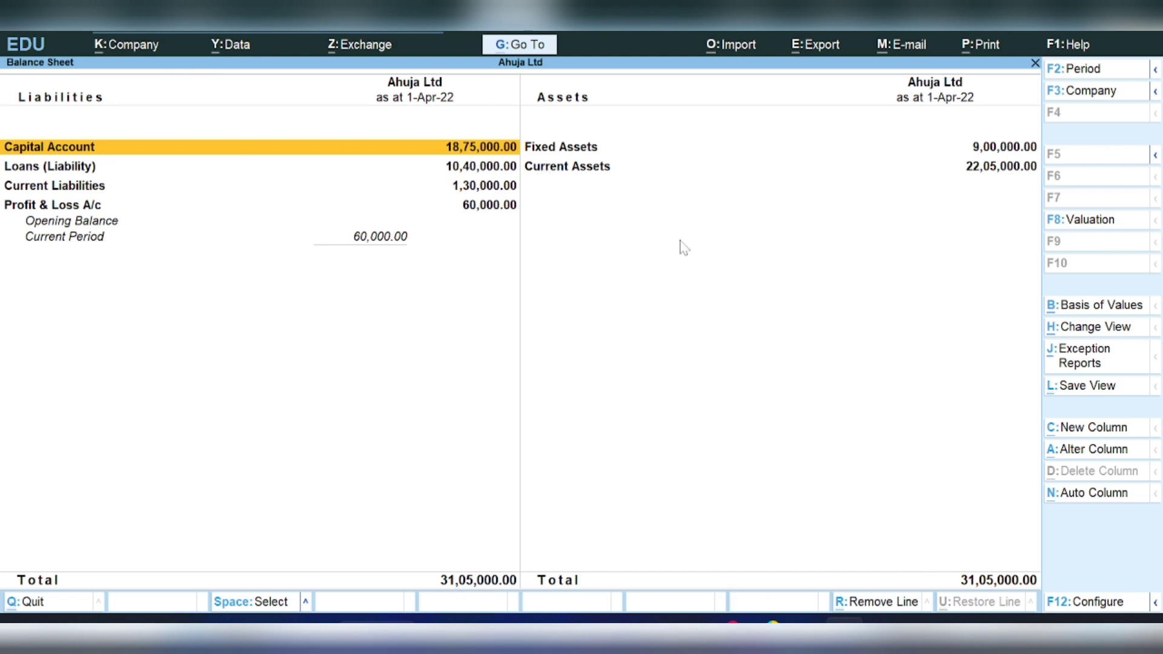
- Export the current Balance Sheet to BSheet.xml, then view the Profit & Loss showing 60,000 nett profit
{"action": "left_click", "coordinate": [818, 49]}
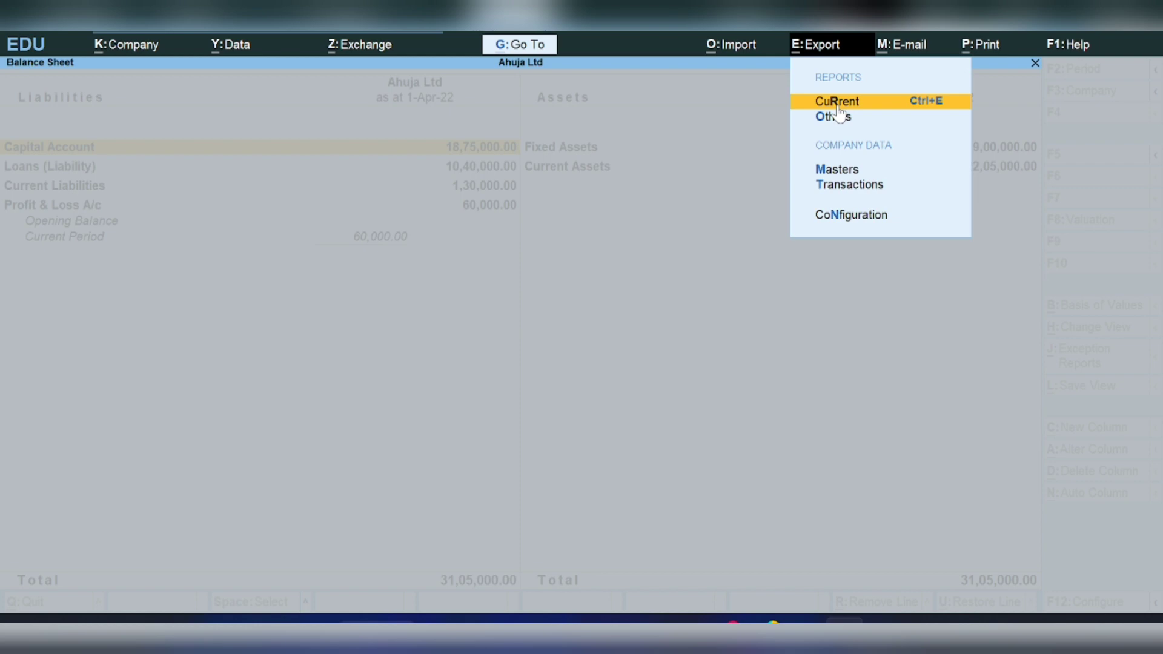
{"action": "left_click", "coordinate": [888, 109]}
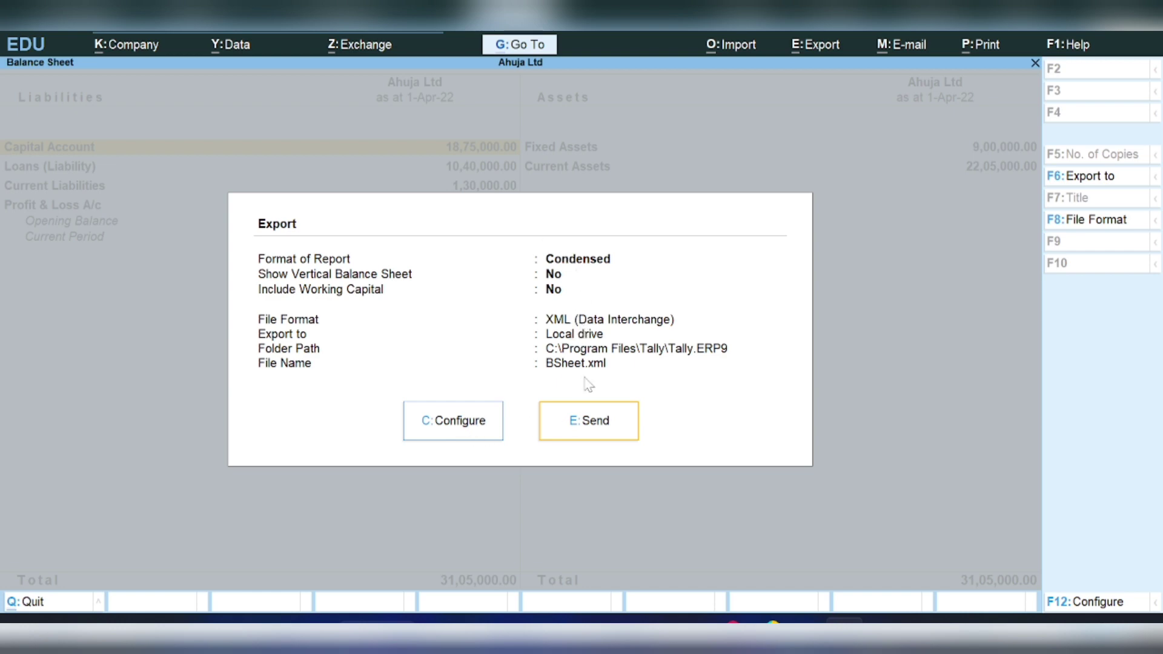
{"action": "left_click", "coordinate": [584, 424]}
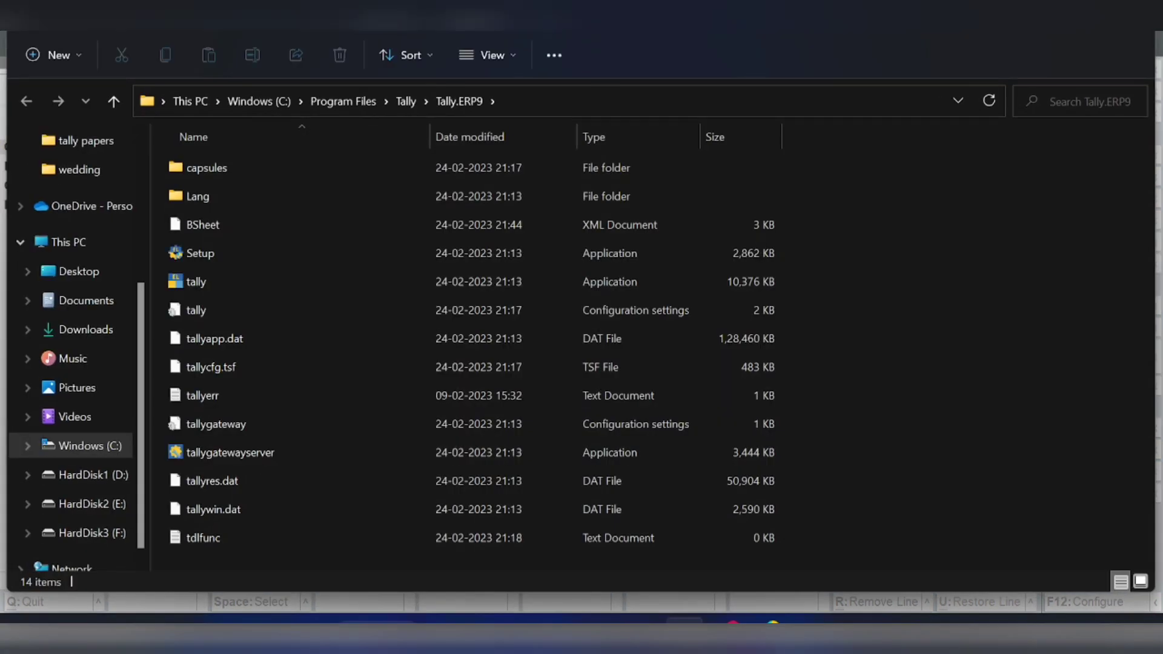
{"action": "key", "text": "alt+Tab"}
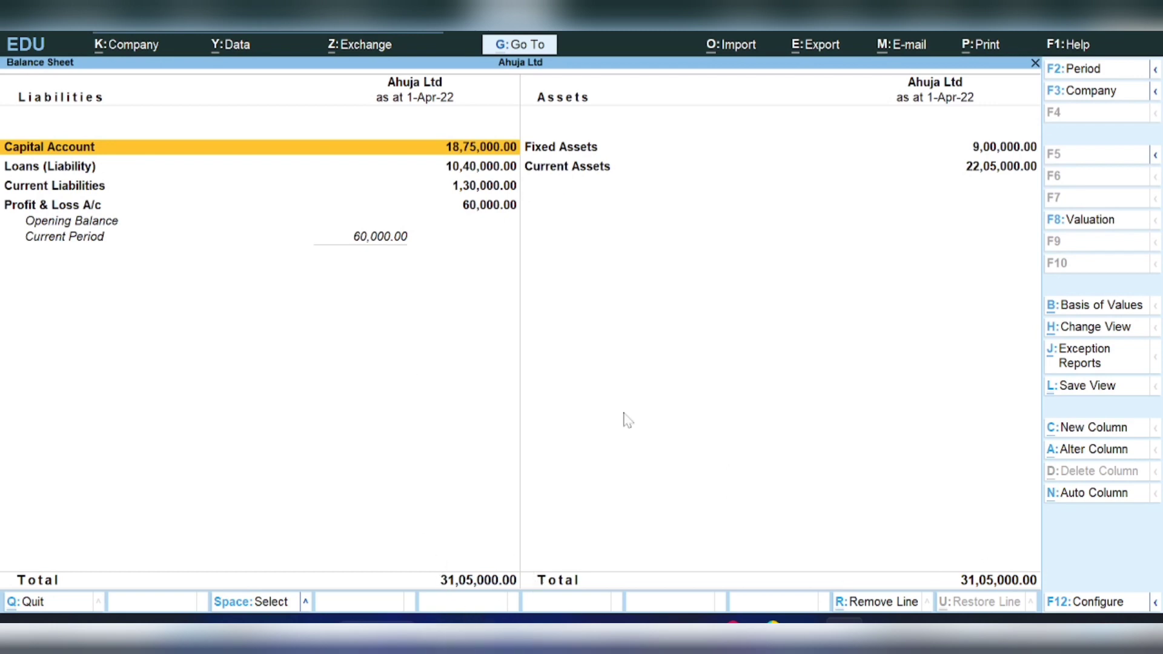
{"action": "key", "text": "Escape"}
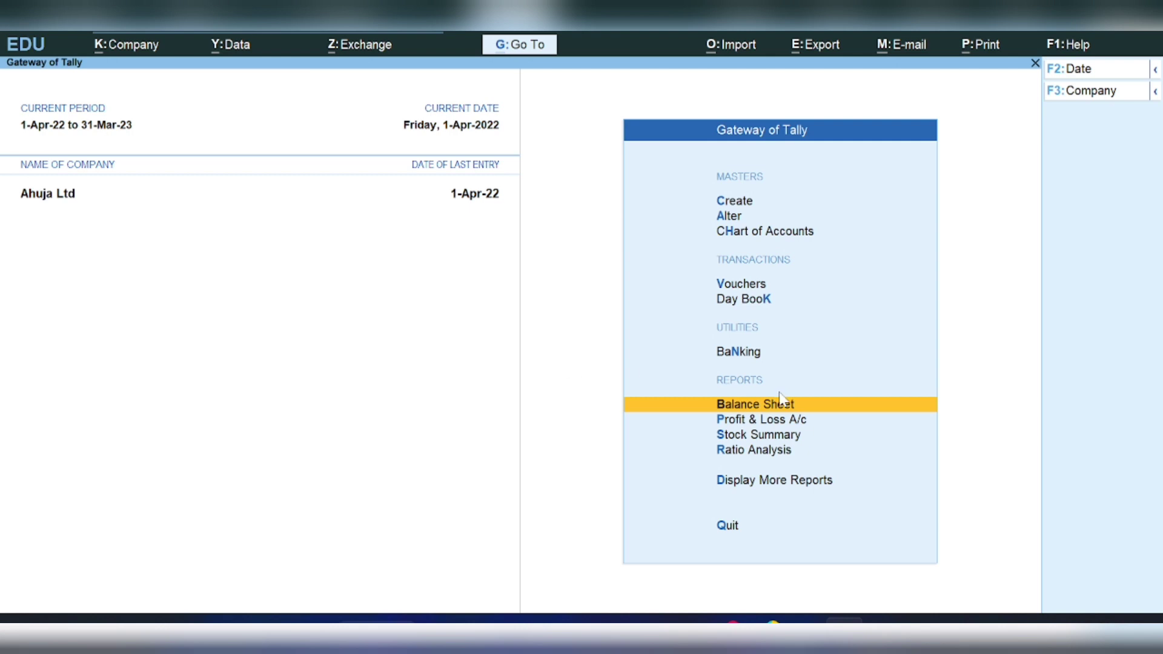
{"action": "left_click", "coordinate": [748, 422]}
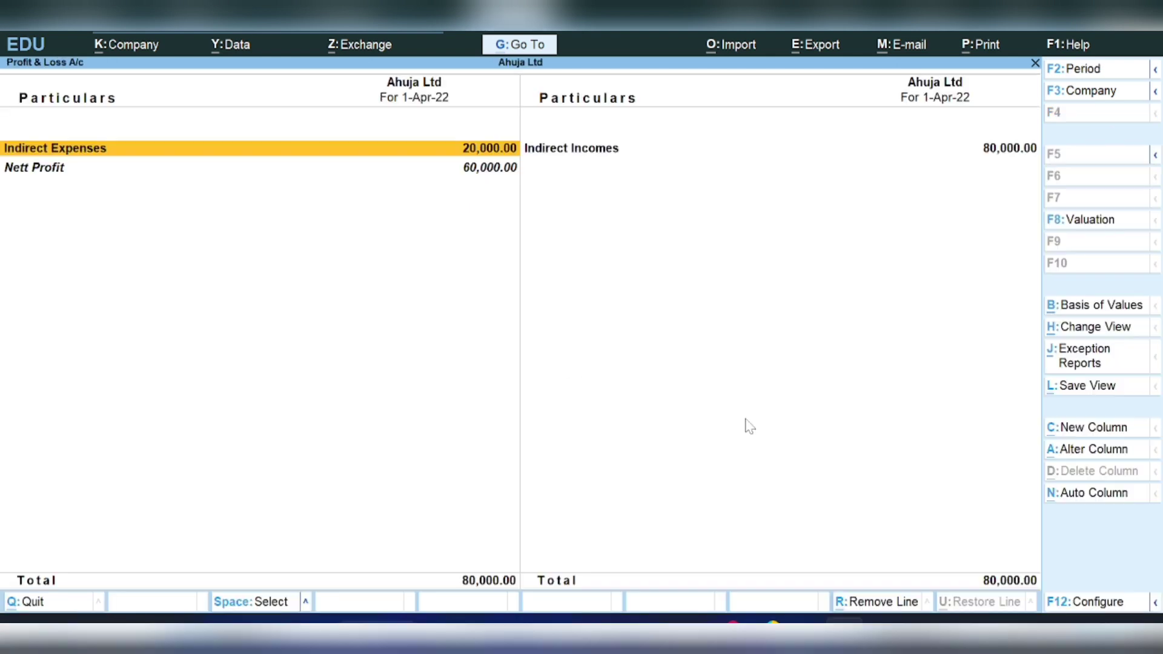